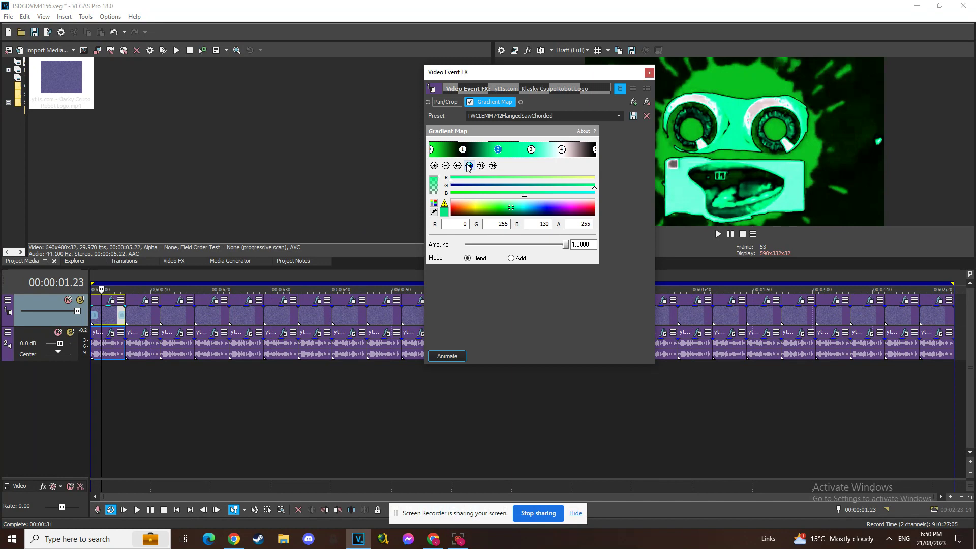
# - Review the remaining Gradient Map colour points of the first clip and check its Vocodex audio effect settings
pyautogui.click(469, 165)
pyautogui.click(469, 166)
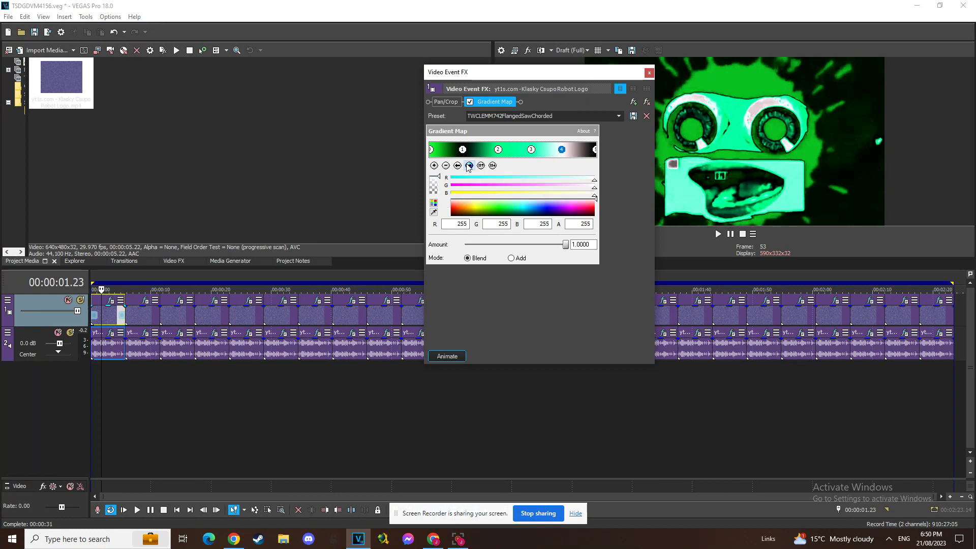
pyautogui.click(469, 166)
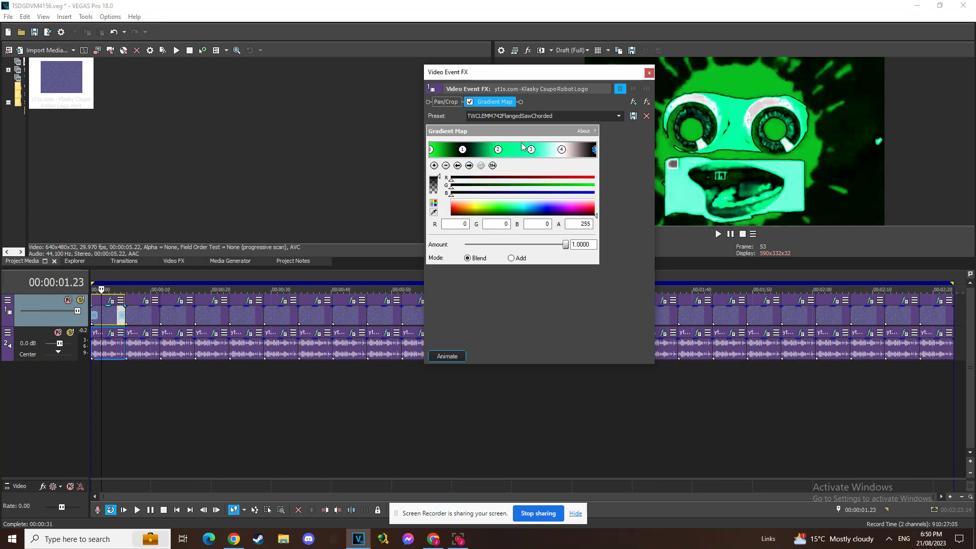
pyautogui.click(648, 73)
pyautogui.click(111, 333)
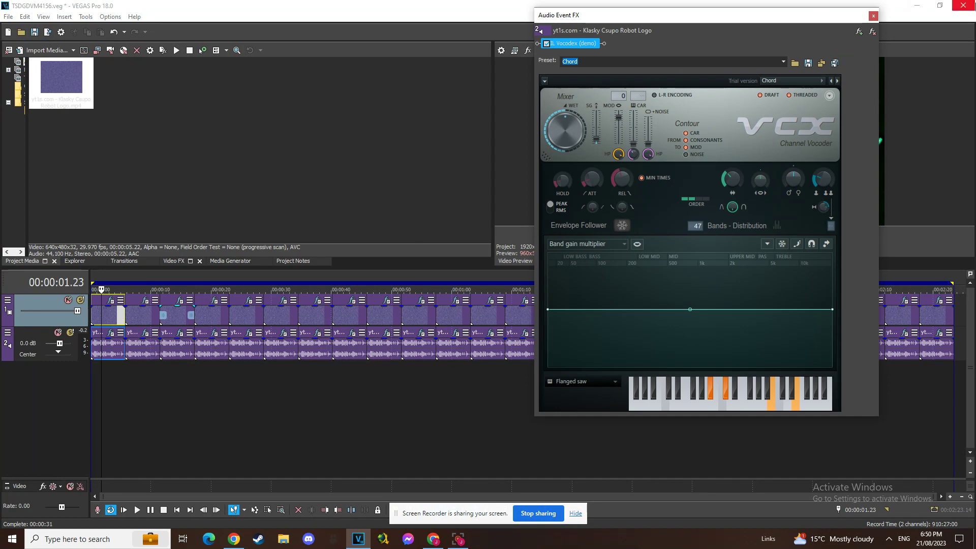
pyautogui.click(873, 15)
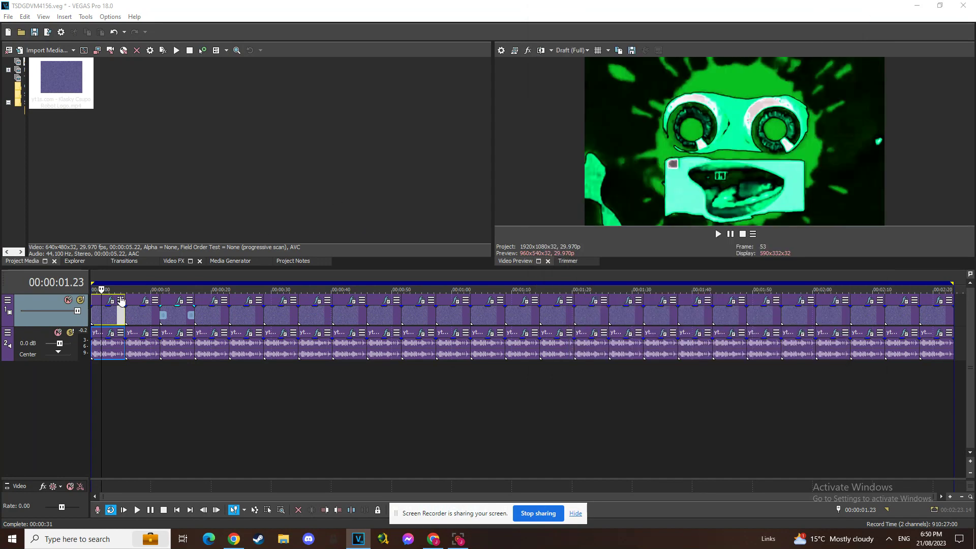
# - Examine each Gradient Map colour point on the second clip and view the Vocodex settings of its audio
pyautogui.click(145, 311)
pyautogui.click(146, 301)
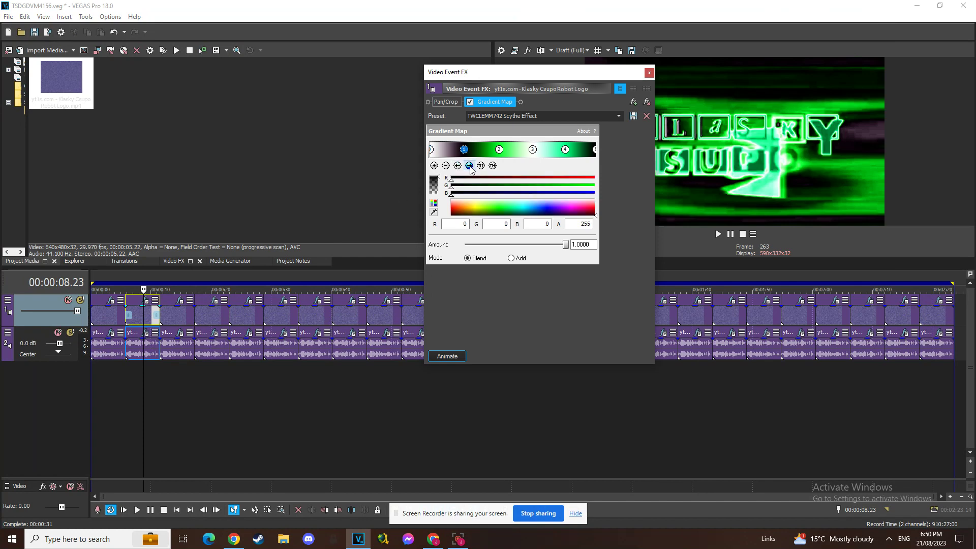
pyautogui.click(469, 166)
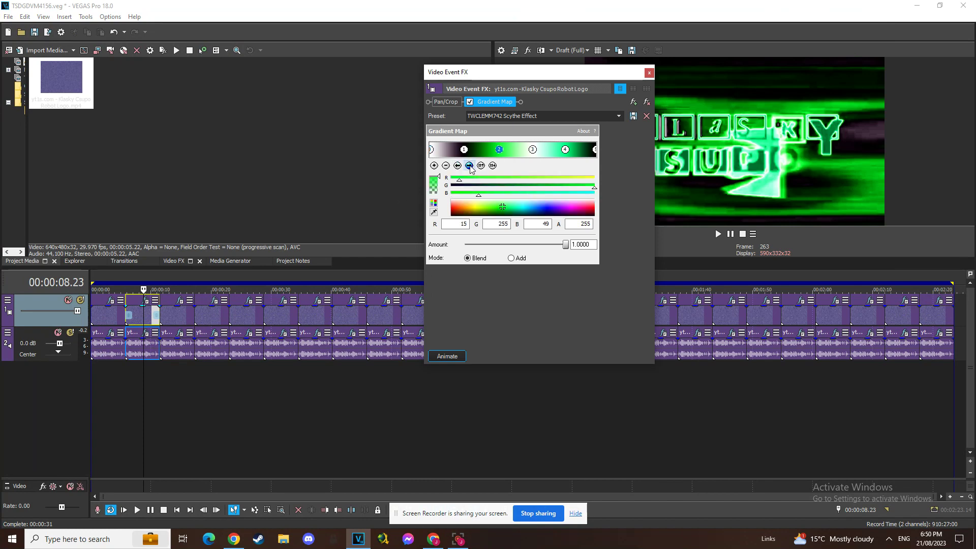
pyautogui.click(470, 166)
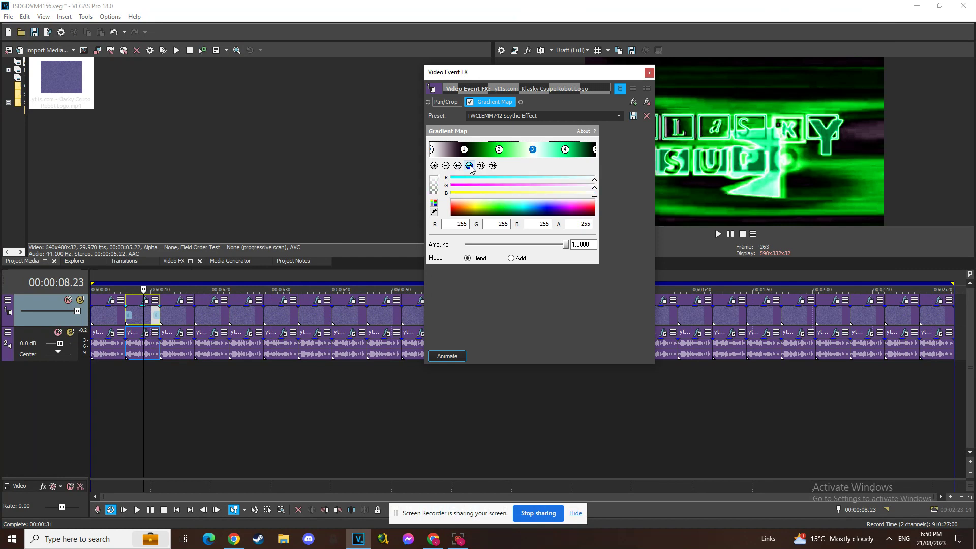
pyautogui.click(470, 166)
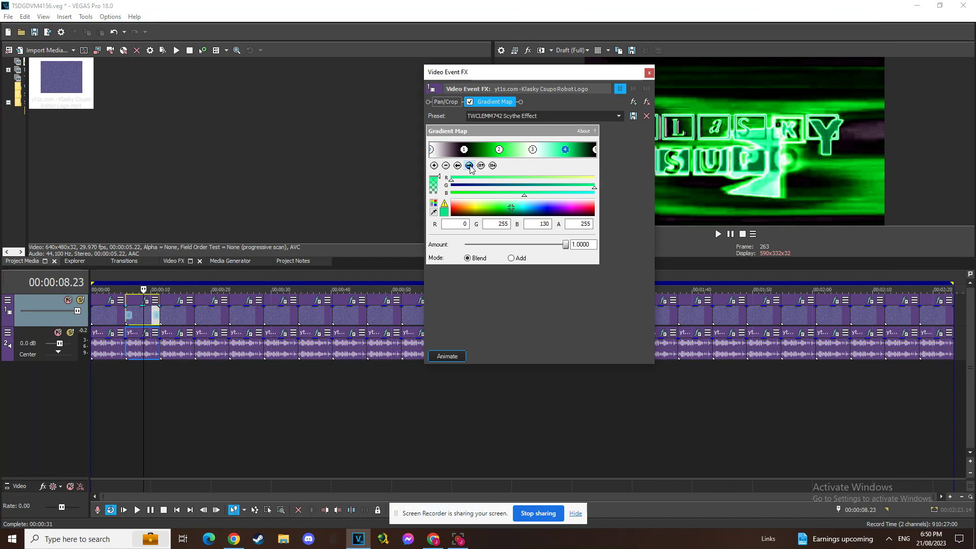
pyautogui.click(470, 167)
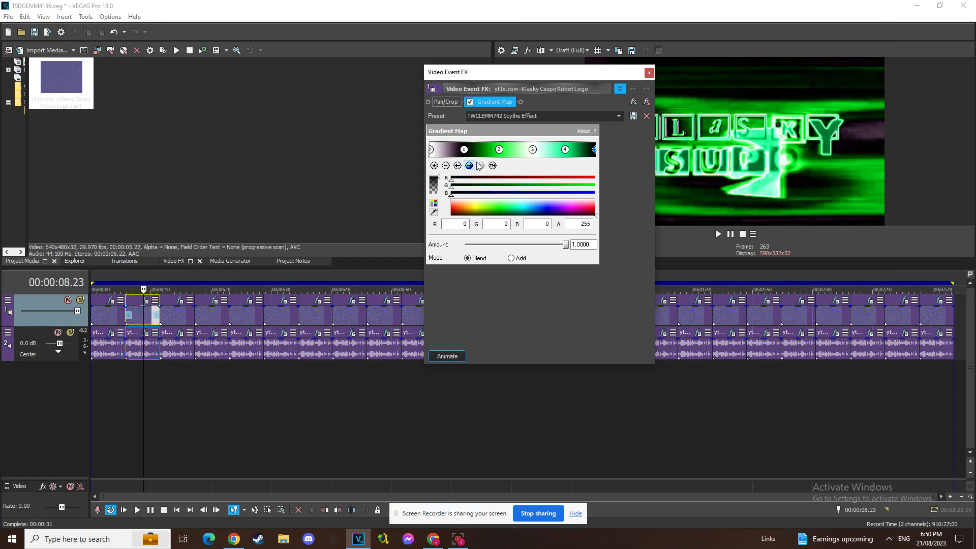
pyautogui.click(649, 73)
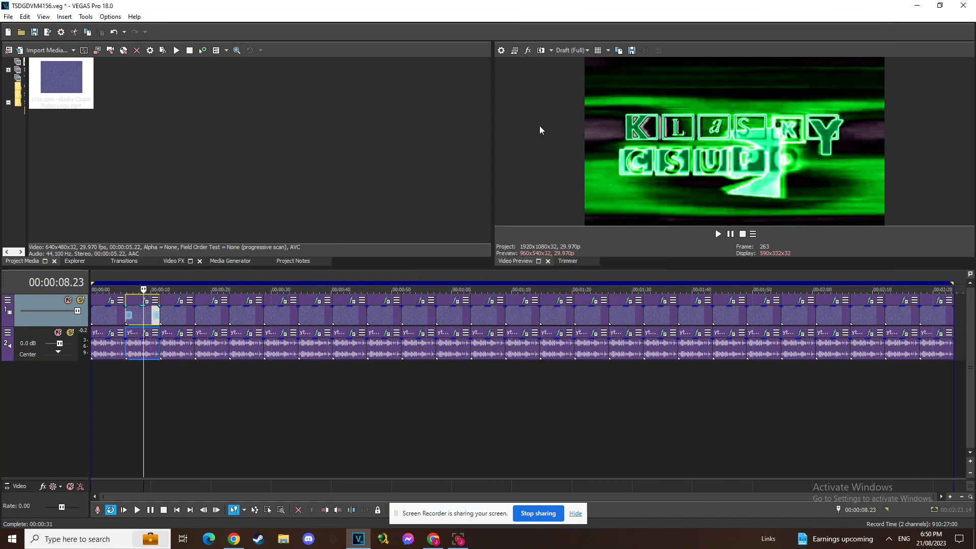
pyautogui.click(144, 333)
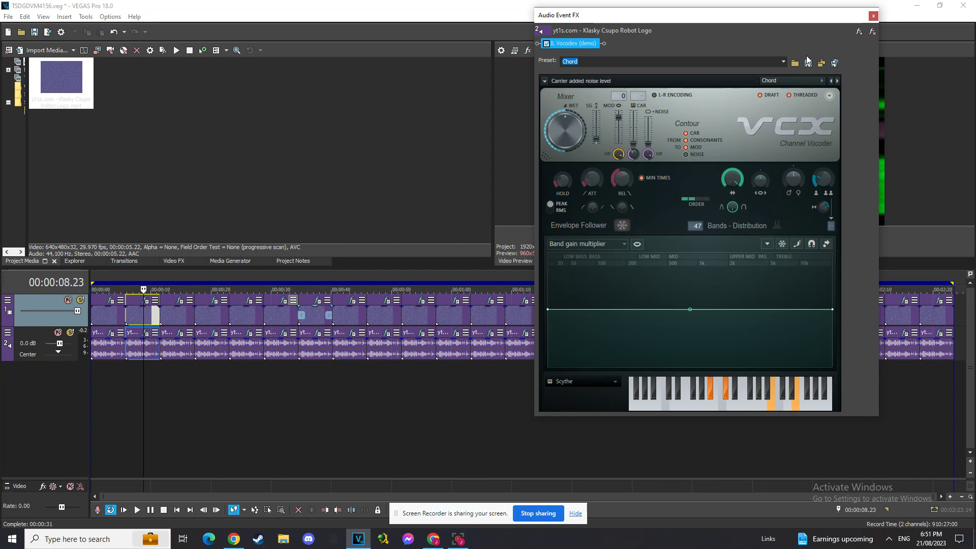
pyautogui.click(874, 16)
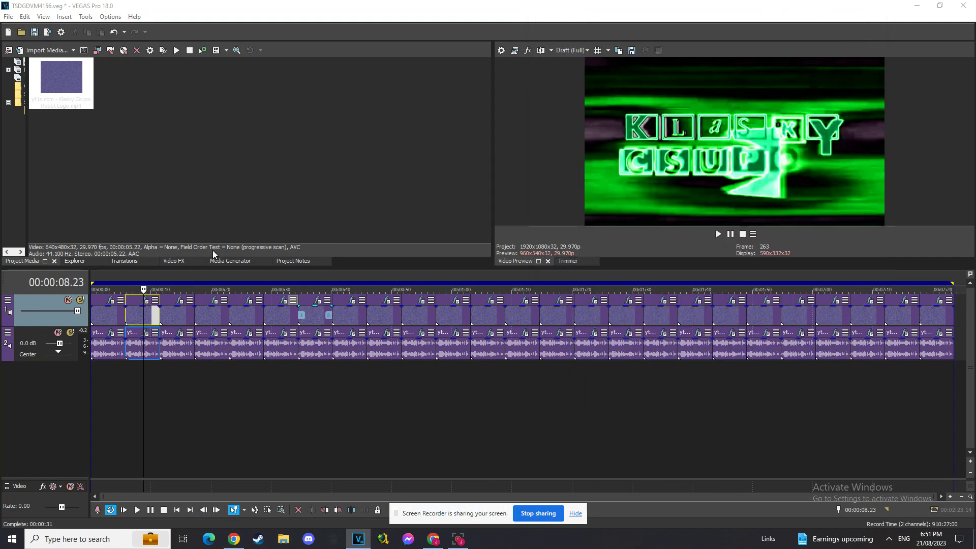
# - Go through the RGB values of every Gradient Map colour point on the third clip
pyautogui.click(177, 317)
pyautogui.click(181, 300)
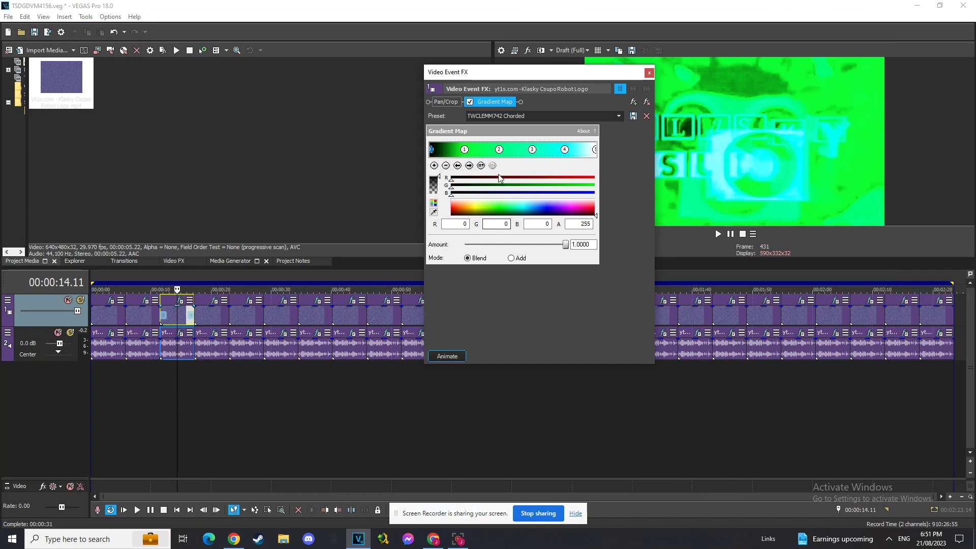
pyautogui.click(466, 166)
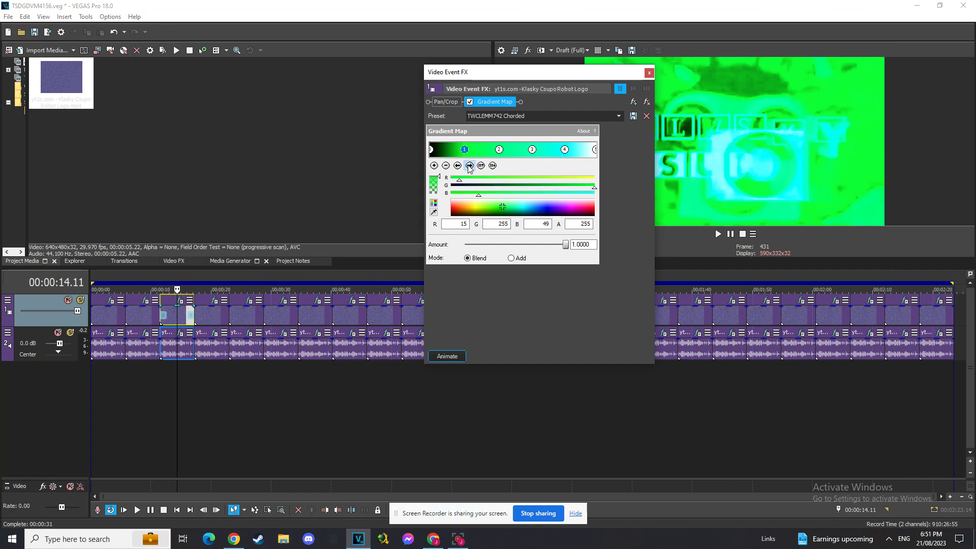
pyautogui.click(468, 166)
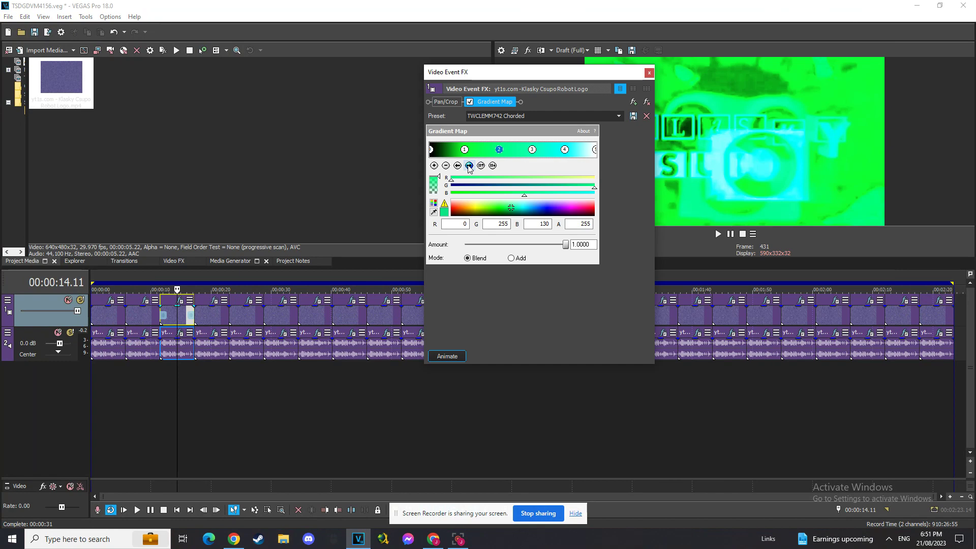
pyautogui.click(468, 166)
pyautogui.click(469, 167)
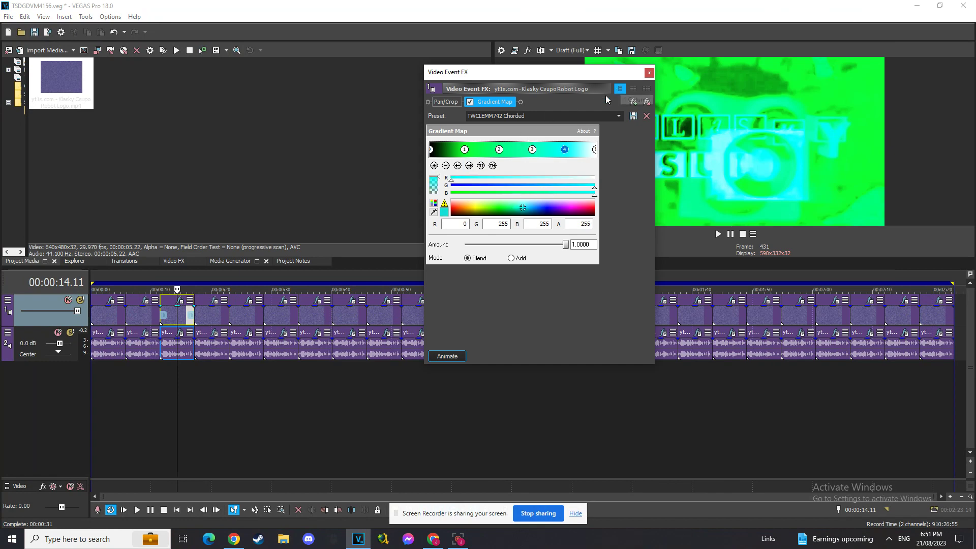
pyautogui.click(468, 167)
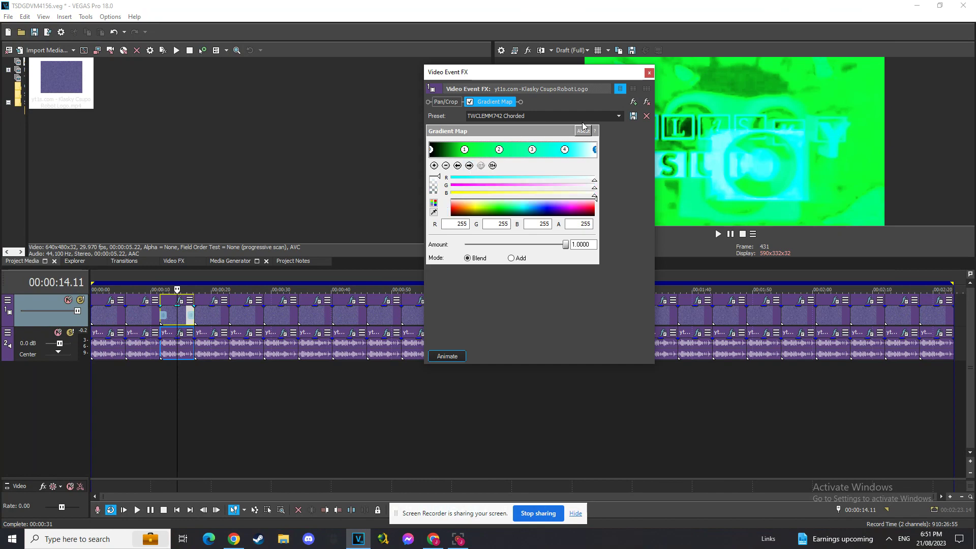
pyautogui.click(649, 73)
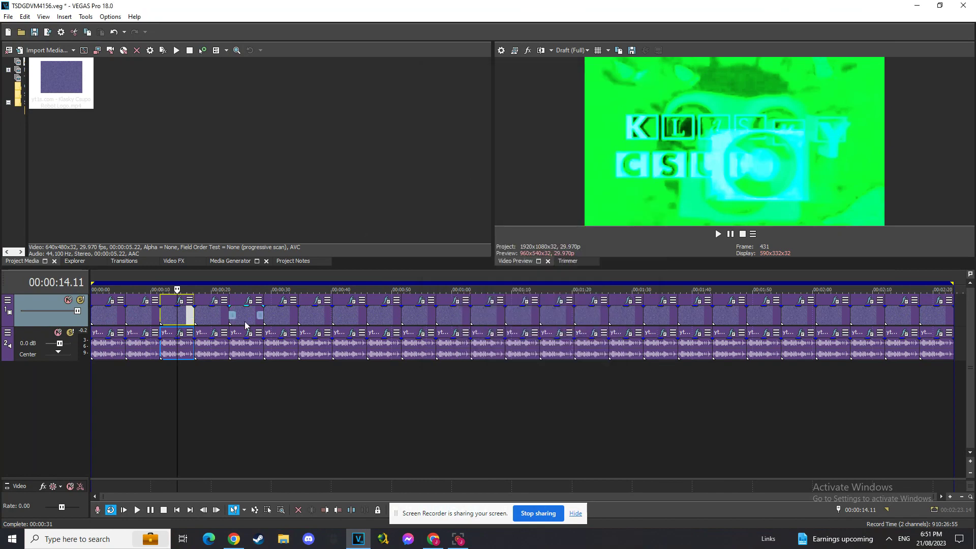
# - View the Vocodex settings applied to the third clip's audio and close the effect window
pyautogui.click(179, 333)
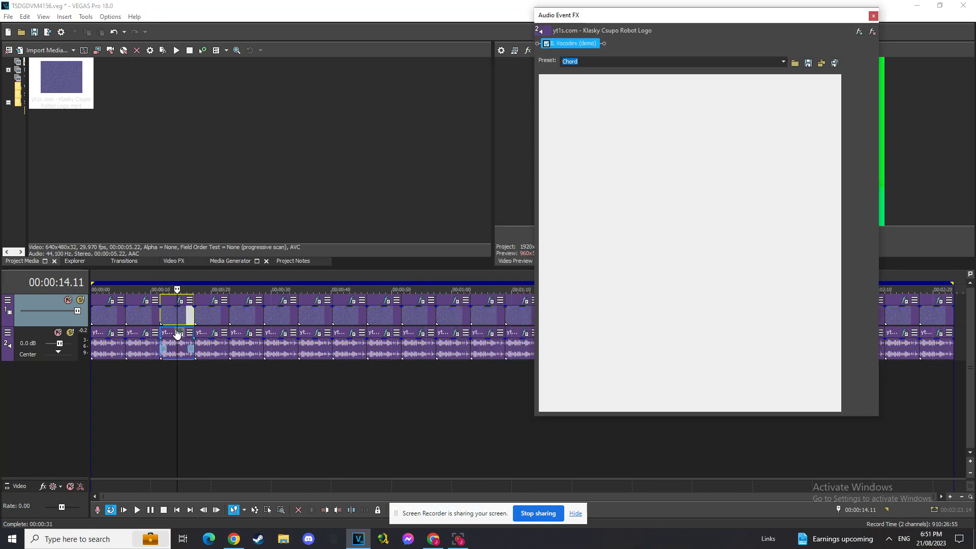
pyautogui.click(873, 16)
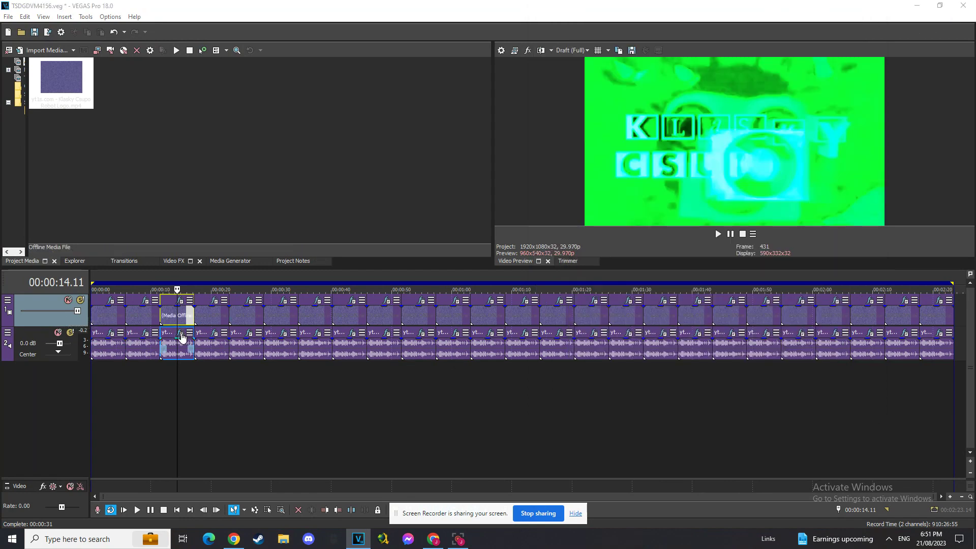
pyautogui.click(180, 332)
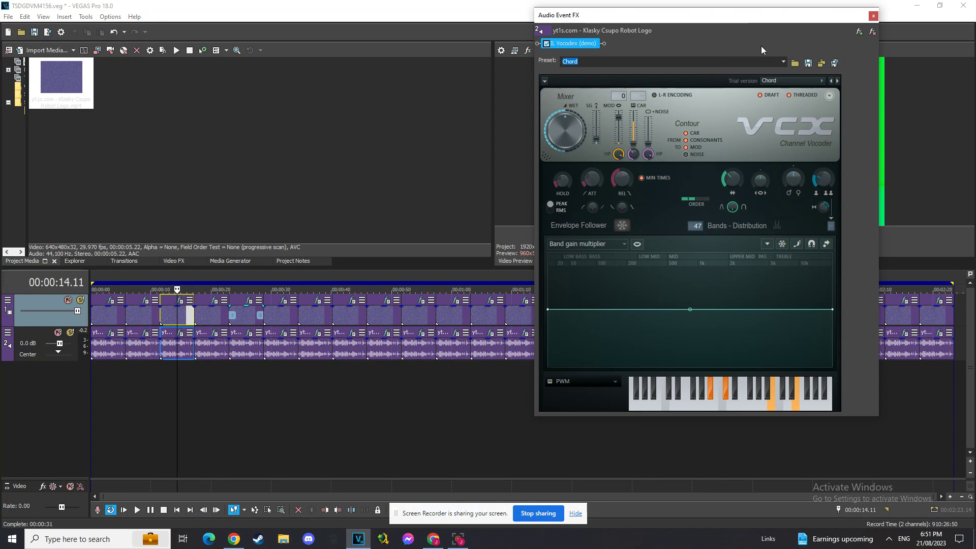
pyautogui.click(873, 15)
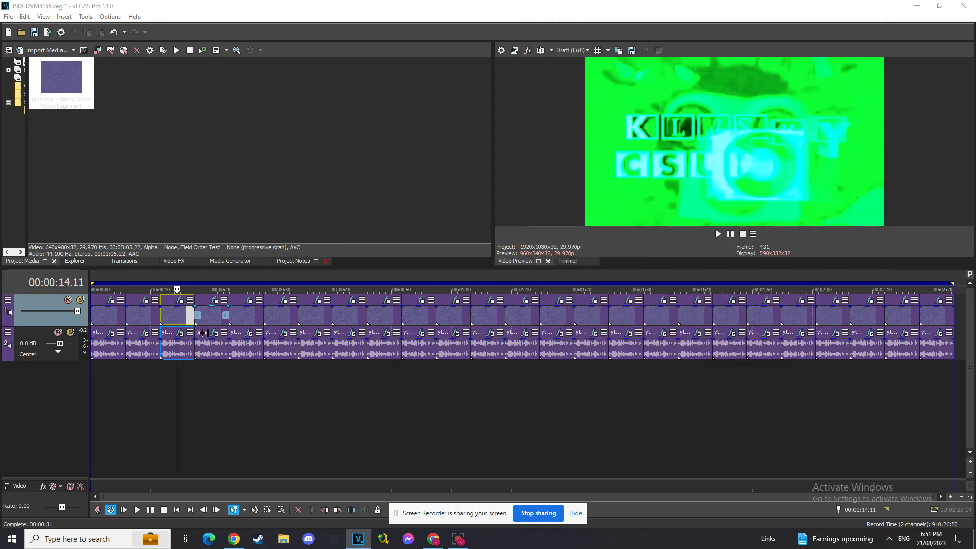
# - Examine the fourth clip's video effects, including each Gradient Map colour point, and check the Vocodex settings of its audio
pyautogui.click(214, 300)
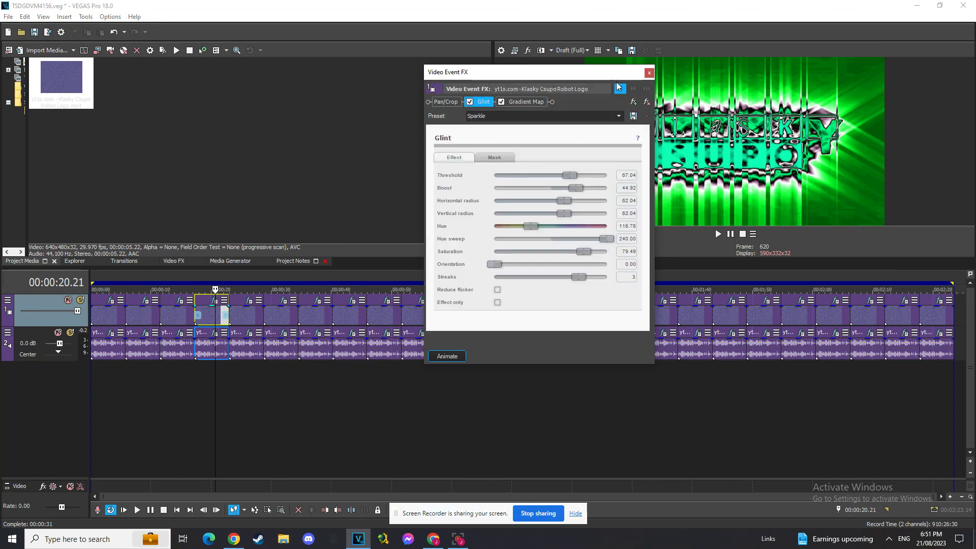
pyautogui.click(520, 102)
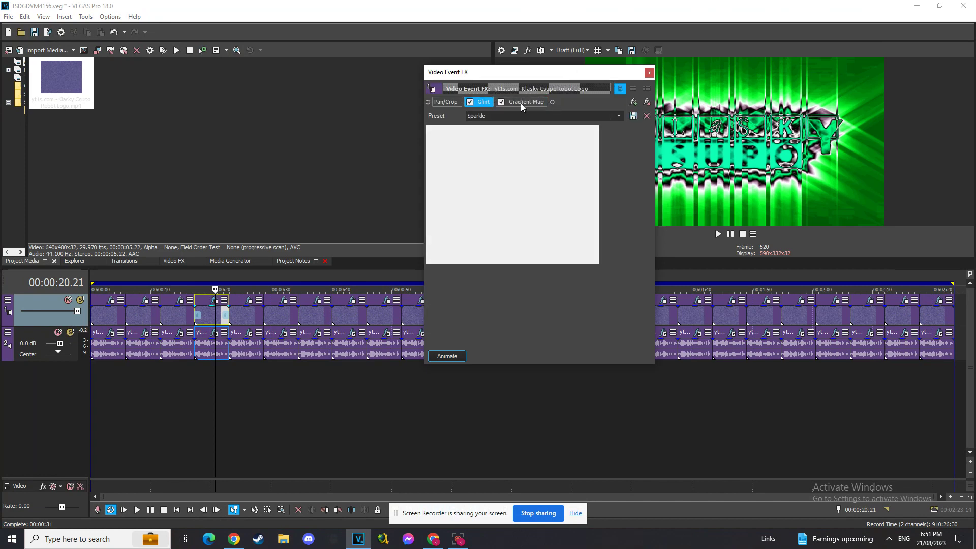
pyautogui.click(467, 165)
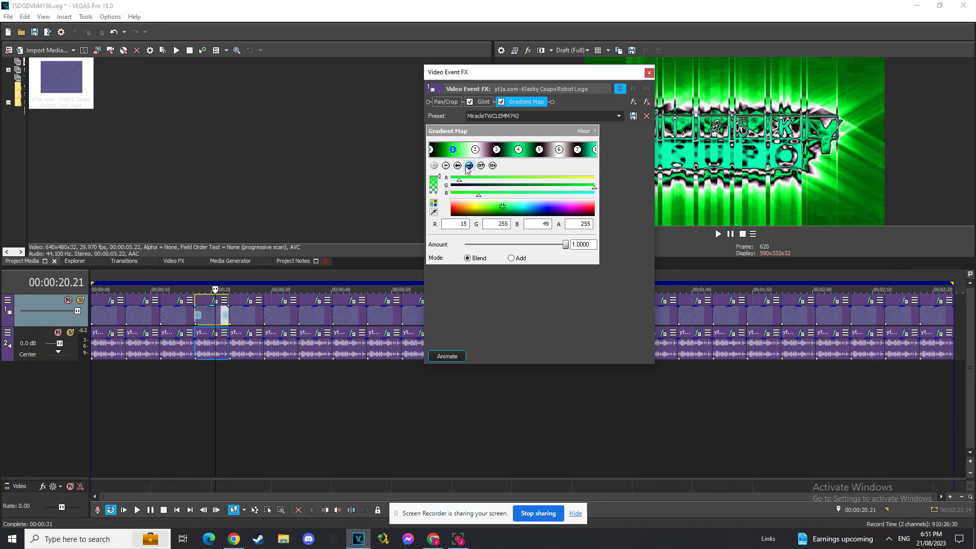
pyautogui.click(468, 165)
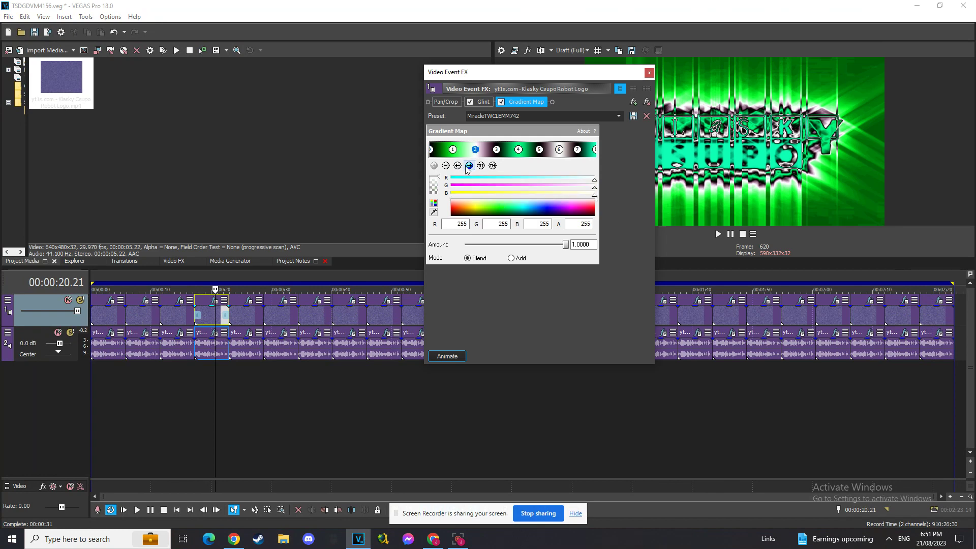
pyautogui.click(468, 166)
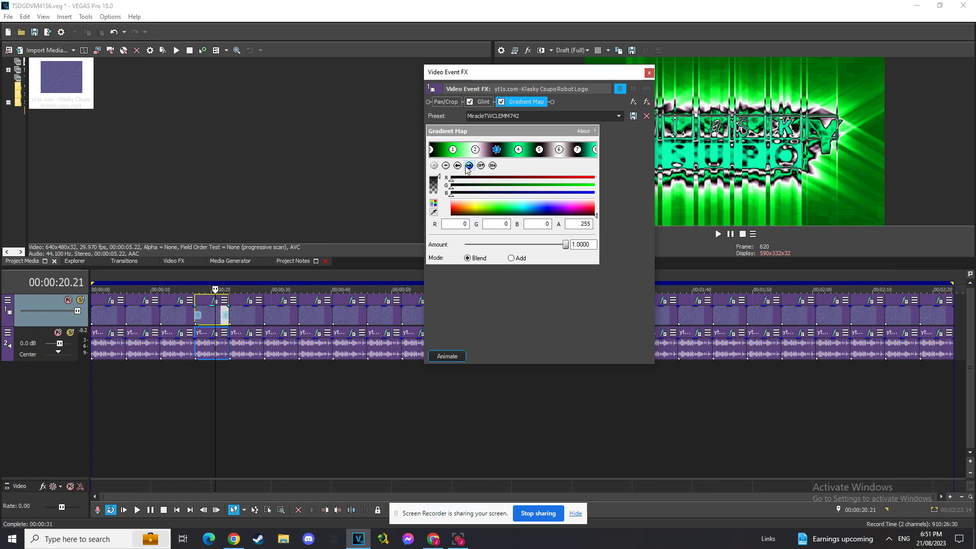
pyautogui.click(468, 166)
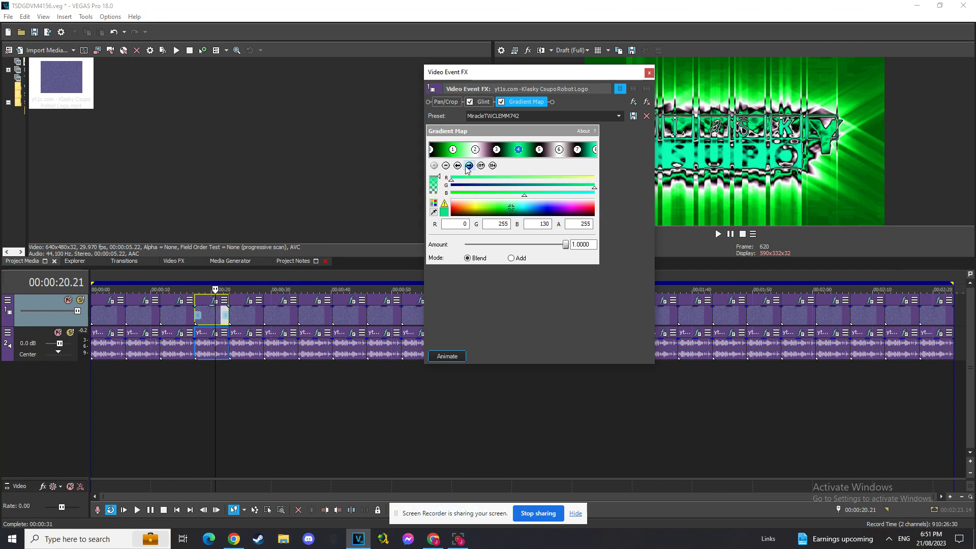
pyautogui.click(467, 166)
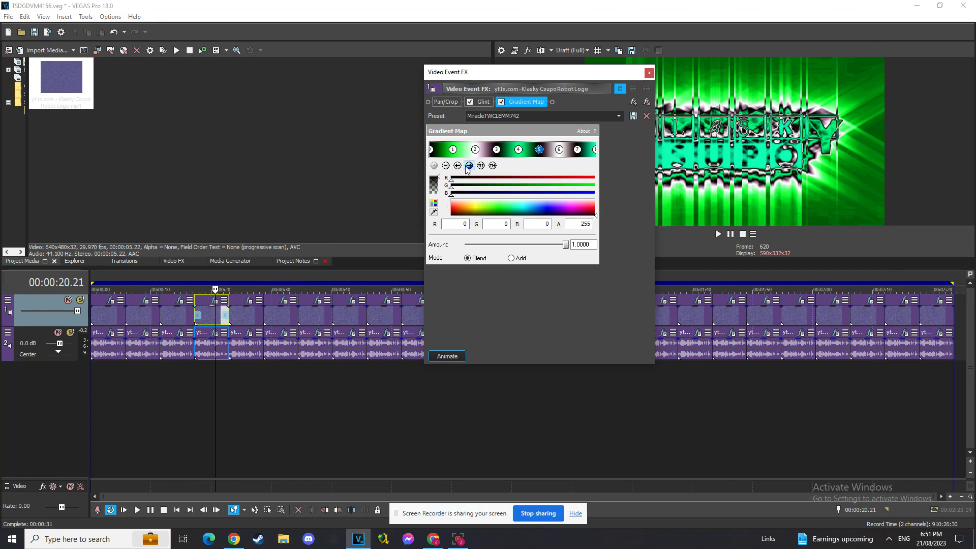
pyautogui.click(468, 166)
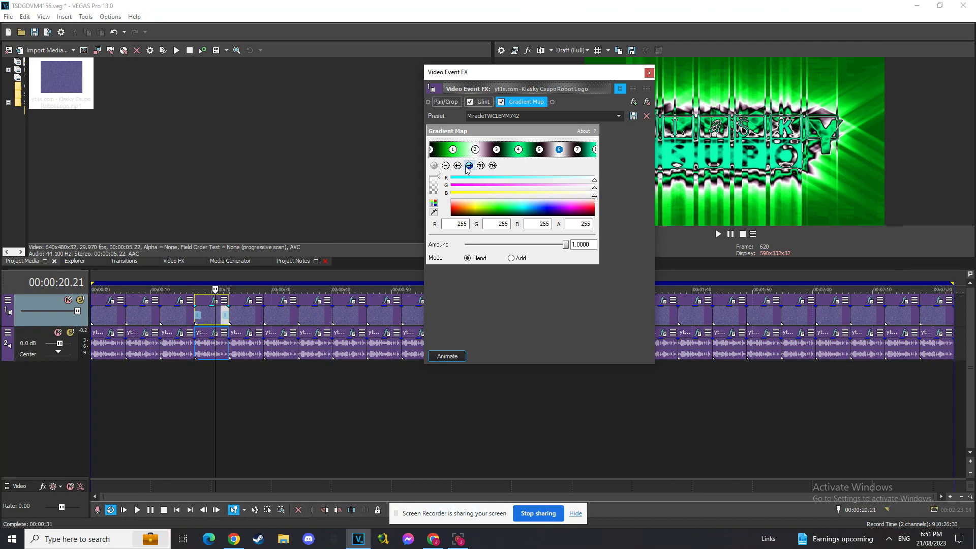
pyautogui.click(468, 165)
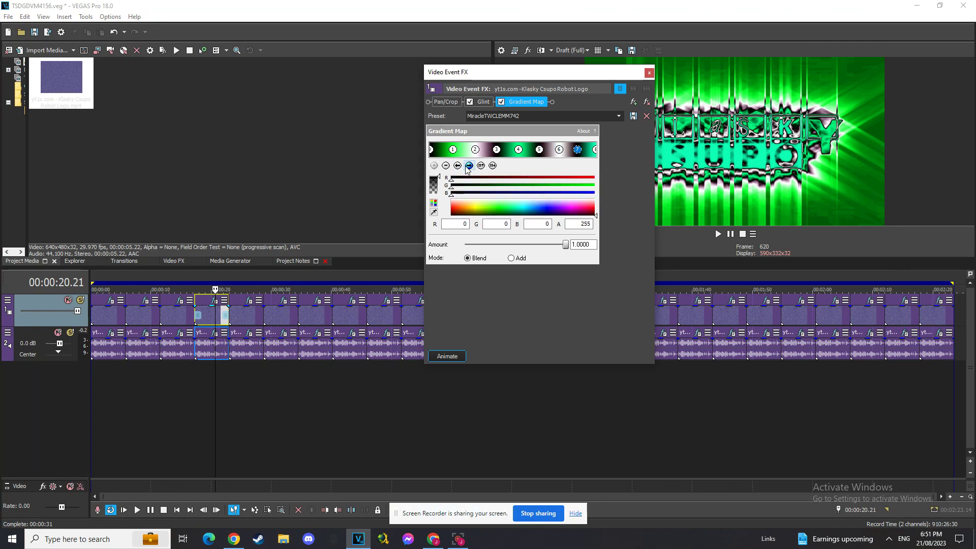
pyautogui.click(468, 166)
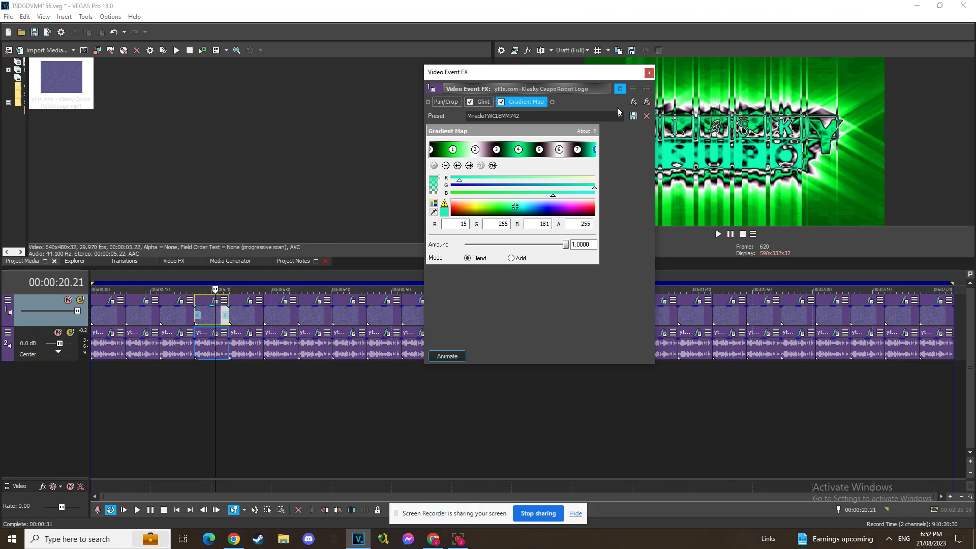
pyautogui.click(649, 73)
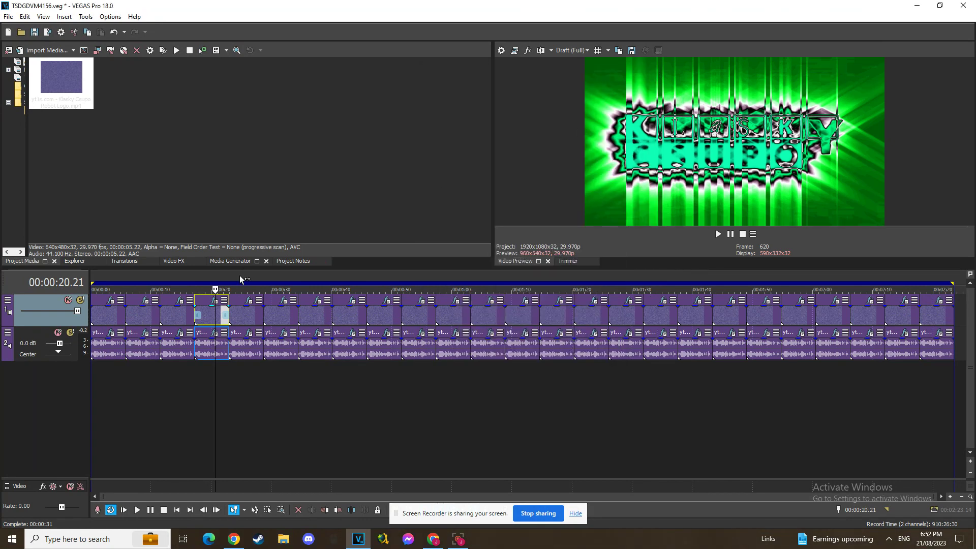
pyautogui.click(215, 333)
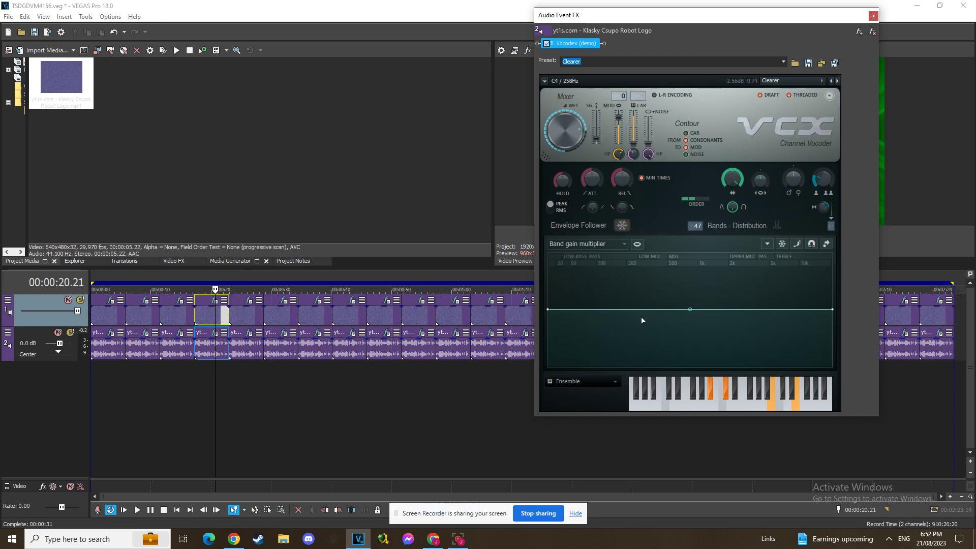
pyautogui.click(873, 15)
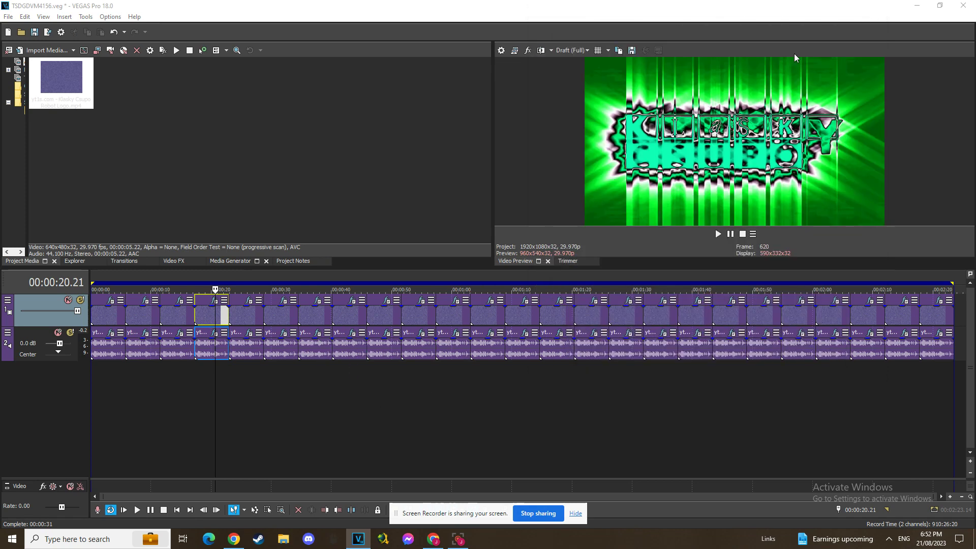
# - Set the blue value of Gradient Map colour point 2 on the fifth clip to 0
pyautogui.click(243, 315)
pyautogui.click(250, 301)
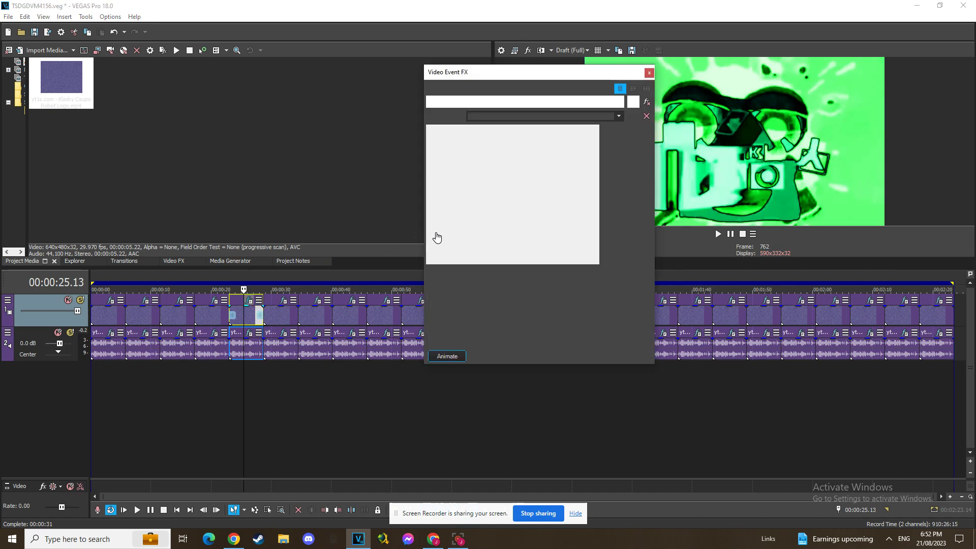
pyautogui.click(469, 166)
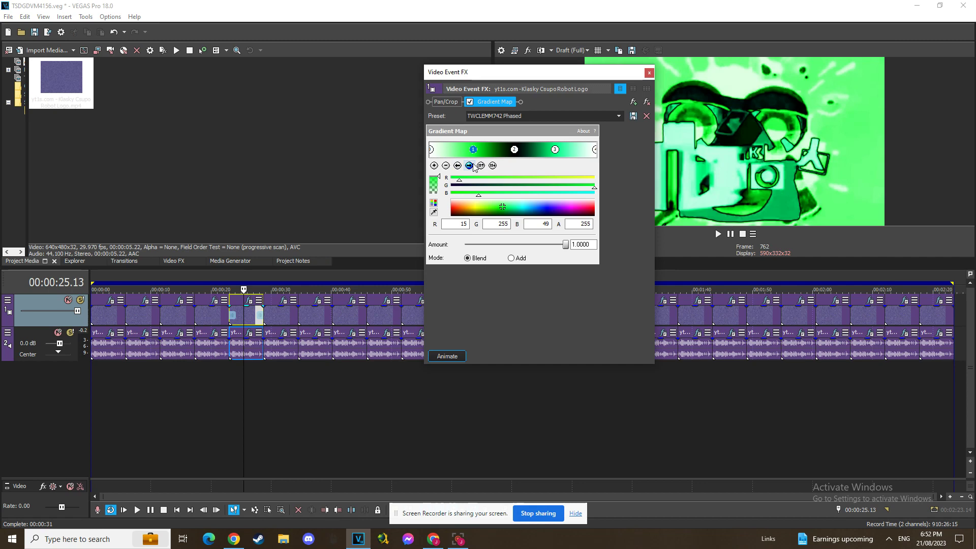
pyautogui.click(469, 166)
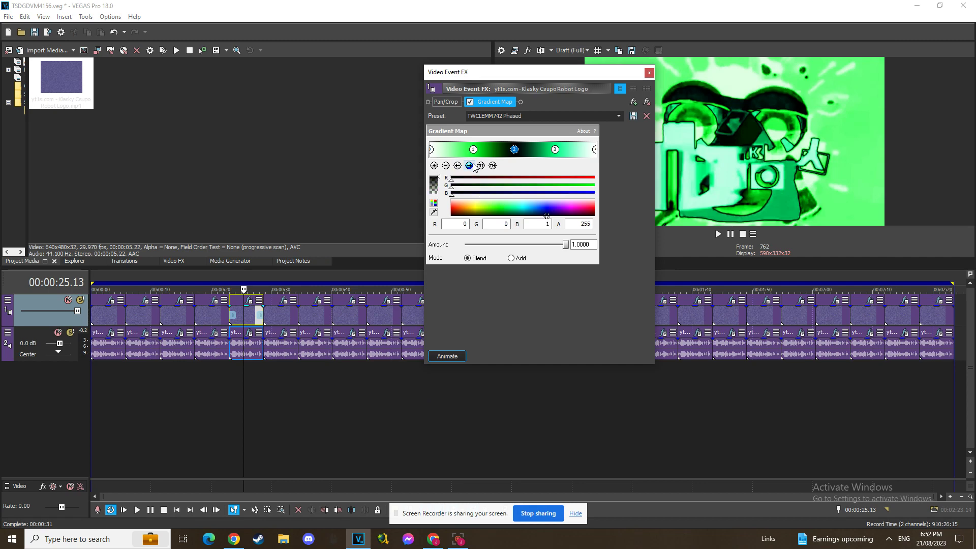
pyautogui.click(452, 193)
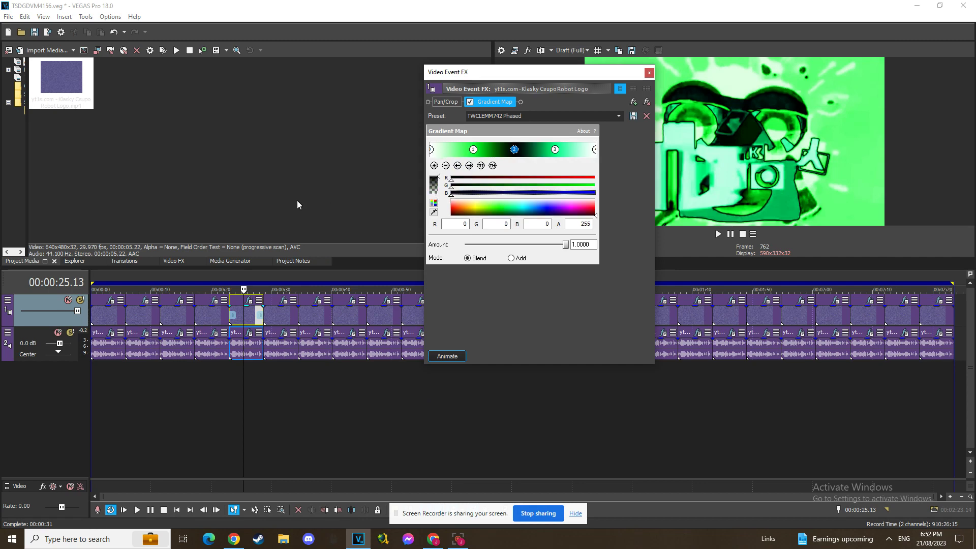
# - Check the fifth clip's remaining Gradient Map colour points and the Vocodex settings of its audio
pyautogui.click(469, 165)
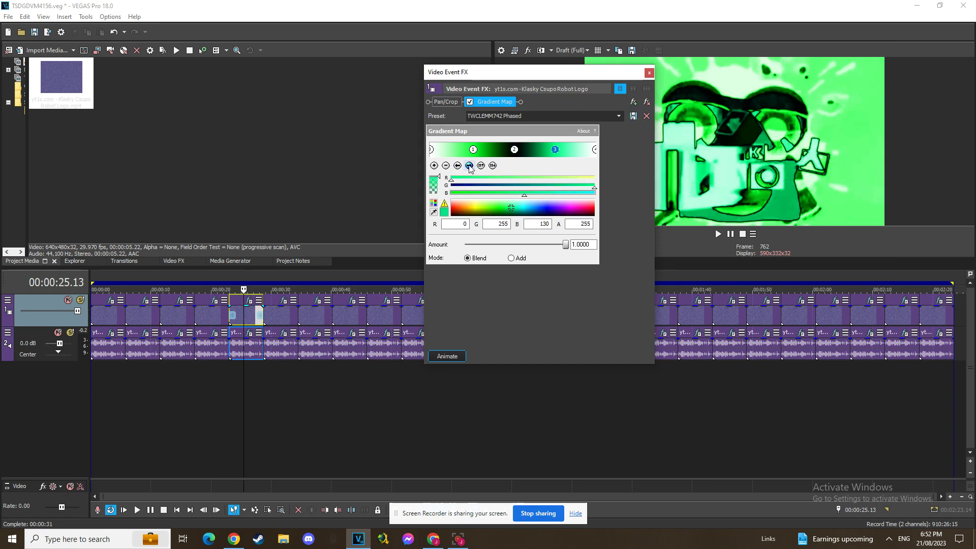
pyautogui.click(469, 166)
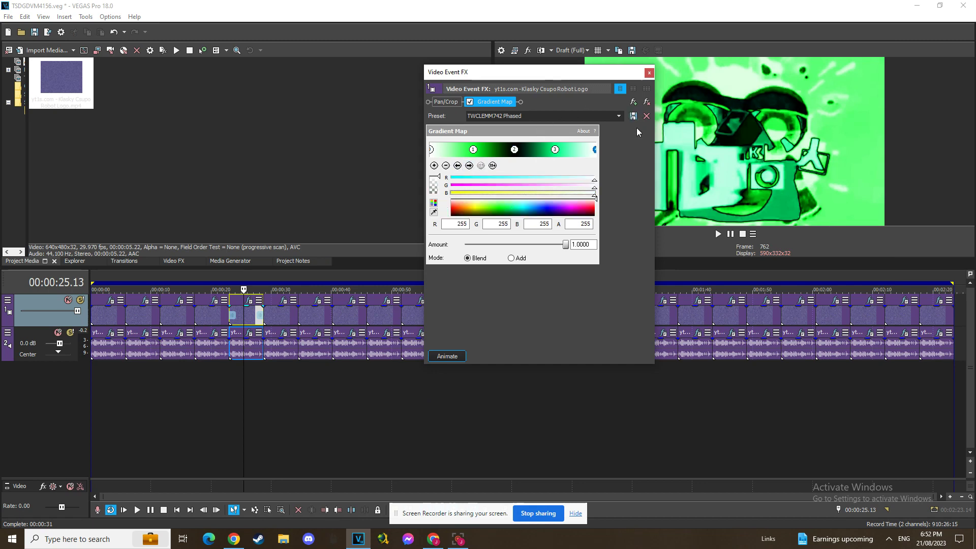
pyautogui.click(649, 73)
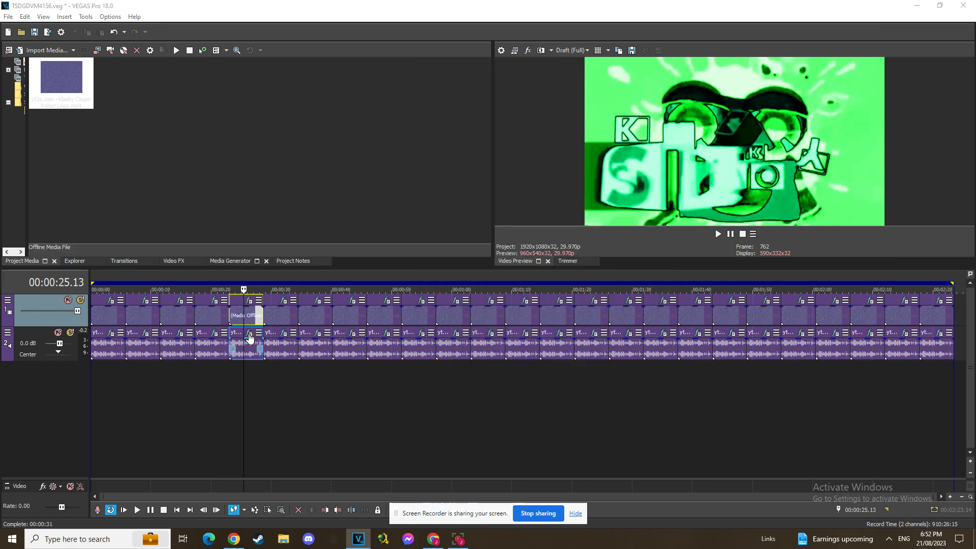
pyautogui.click(249, 333)
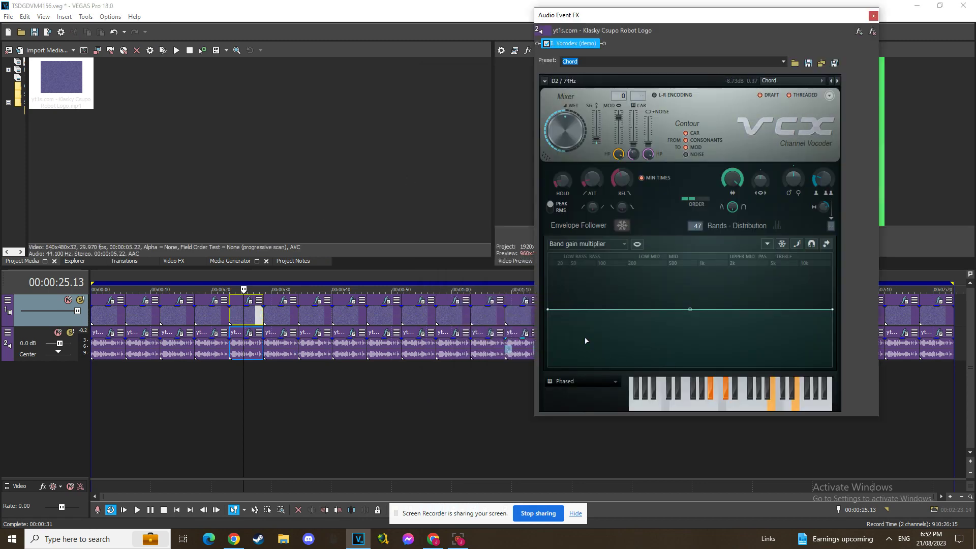
pyautogui.click(873, 16)
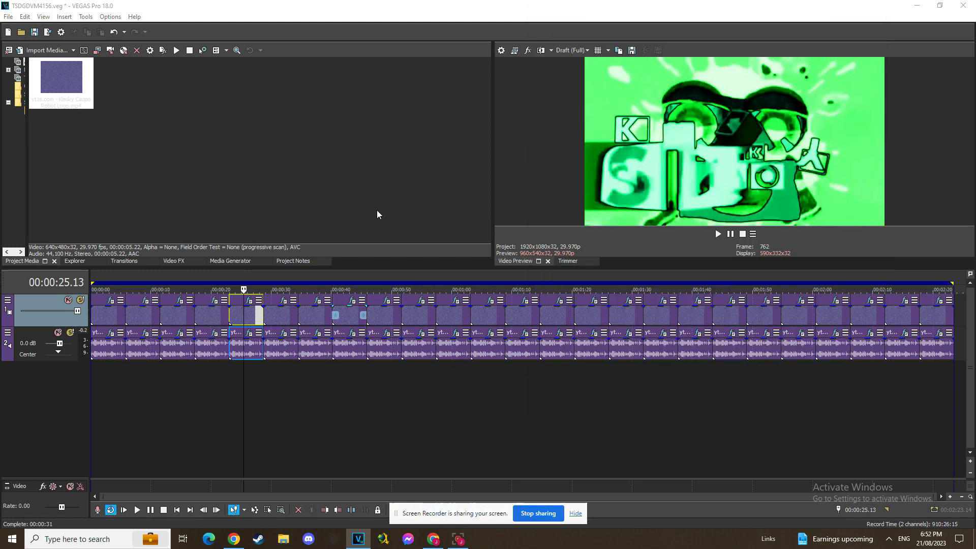
# - View the settings of the first Swirl, the Rays and the second Swirl effect on the sixth clip
pyautogui.click(283, 301)
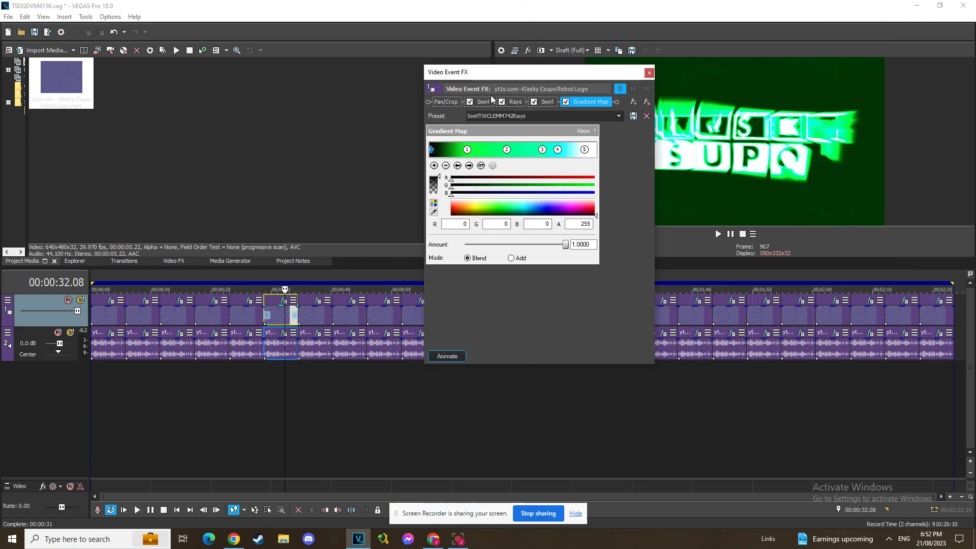
pyautogui.click(479, 102)
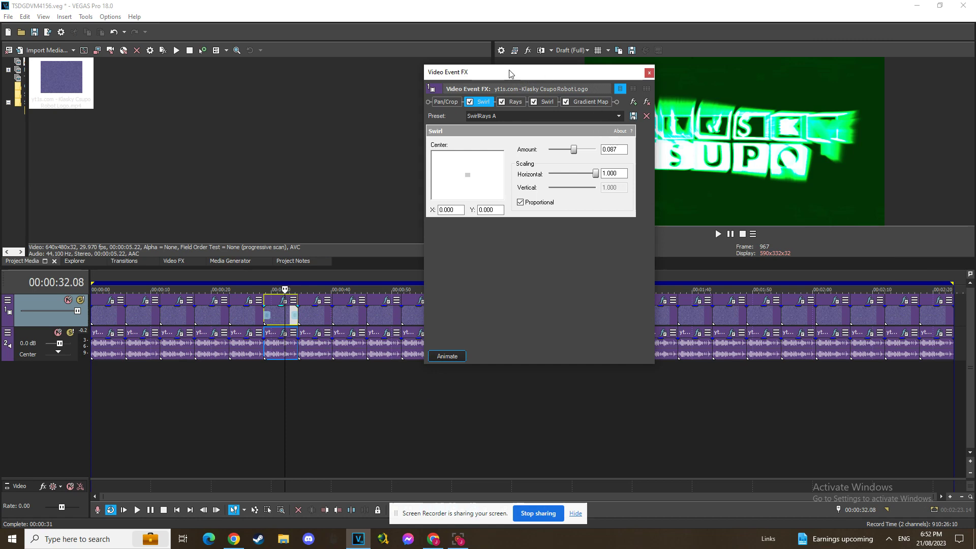
pyautogui.click(517, 103)
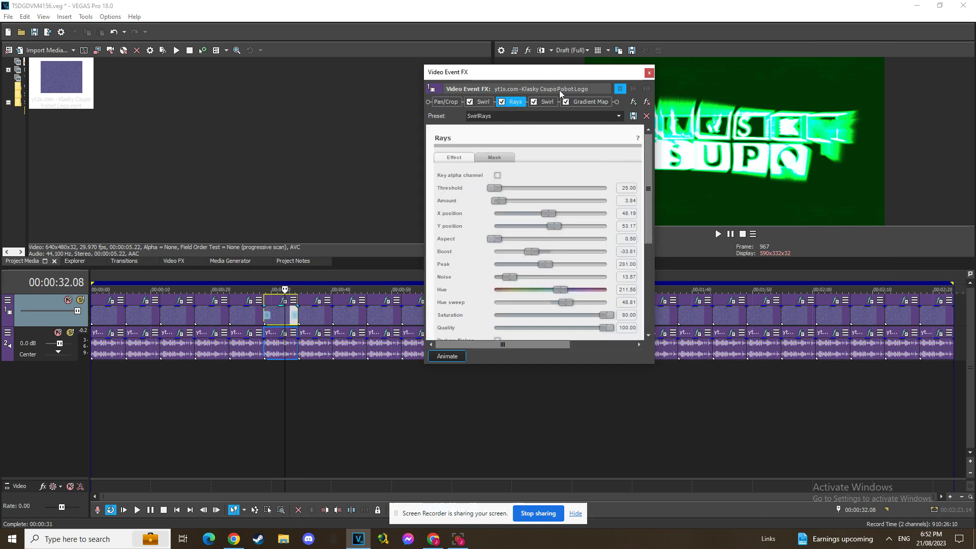
pyautogui.click(553, 102)
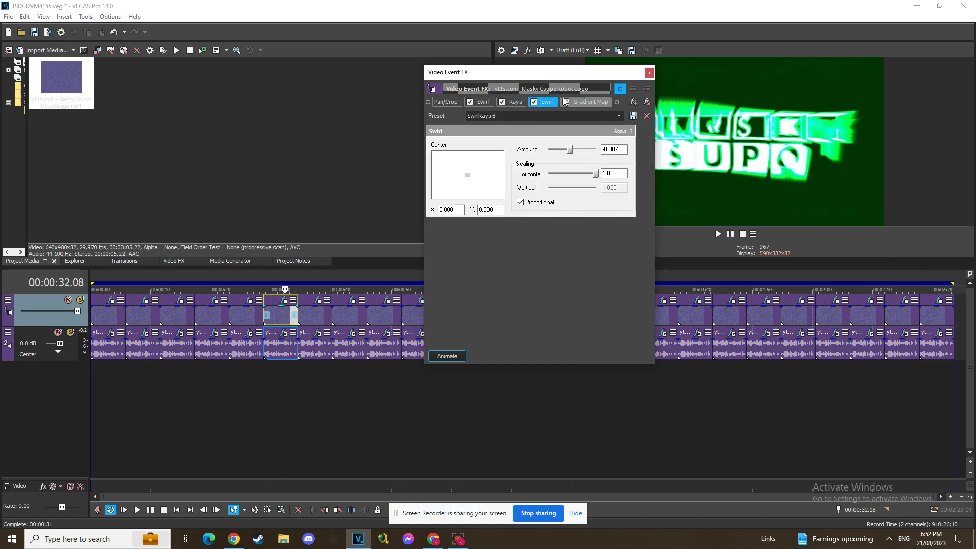
# - Go through the RGB values of every Gradient Map colour point on the sixth clip and close the effect window
pyautogui.click(590, 102)
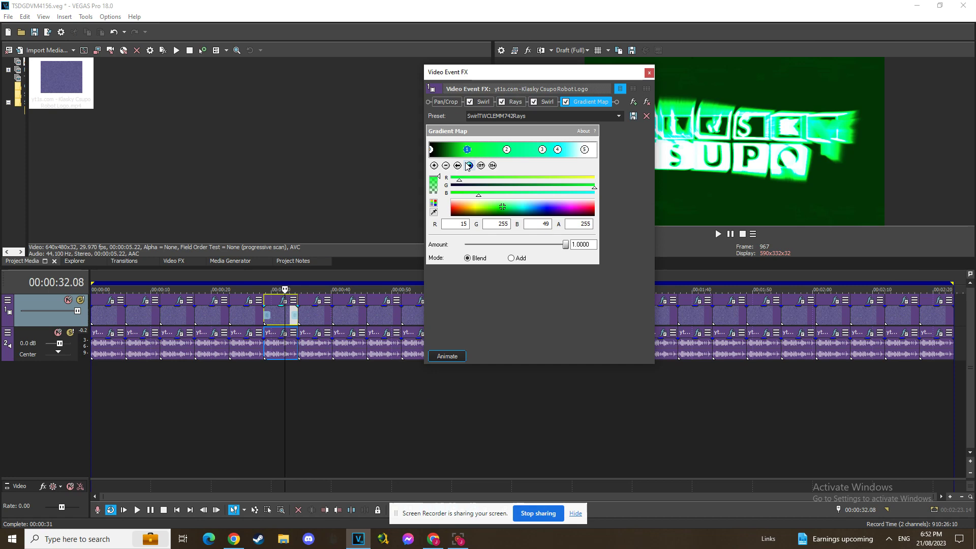
pyautogui.click(468, 166)
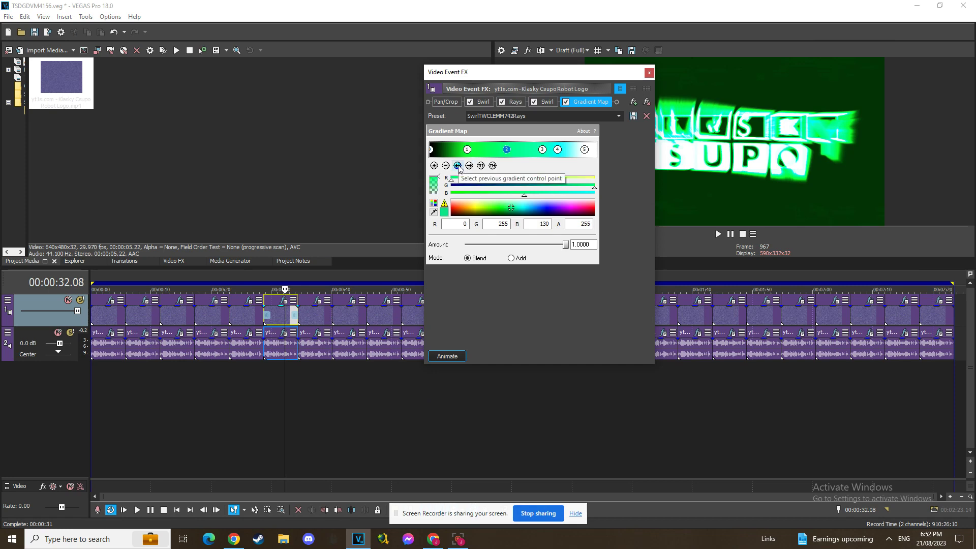
pyautogui.click(469, 165)
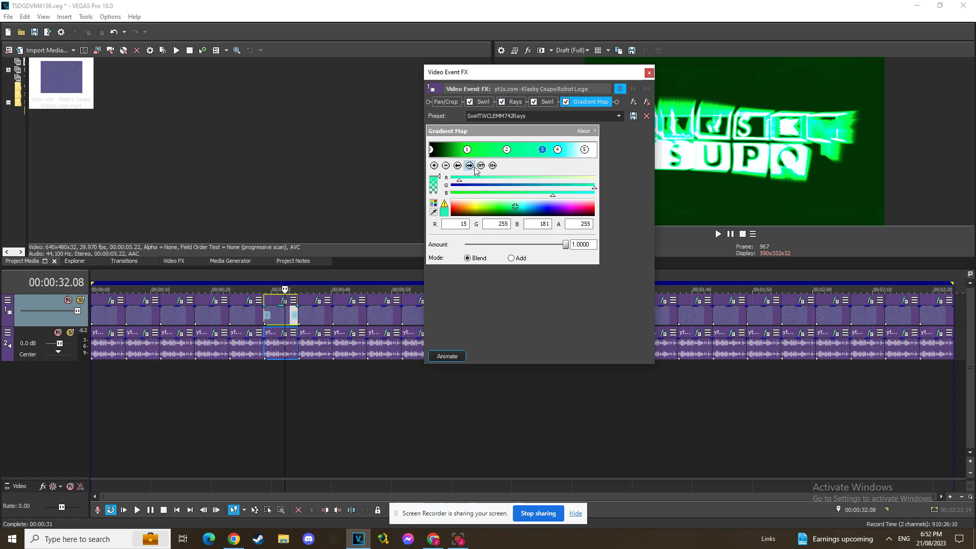
pyautogui.click(475, 168)
pyautogui.click(471, 166)
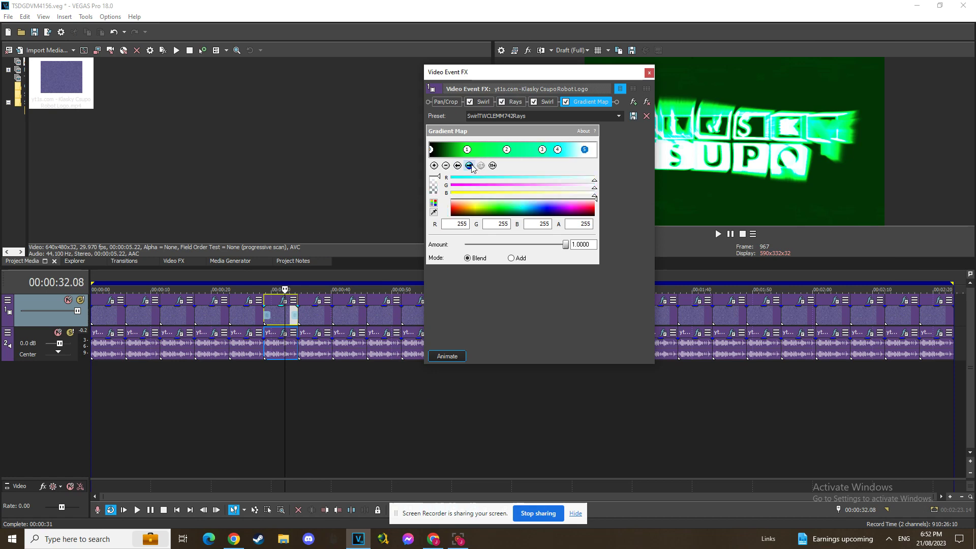
pyautogui.click(649, 74)
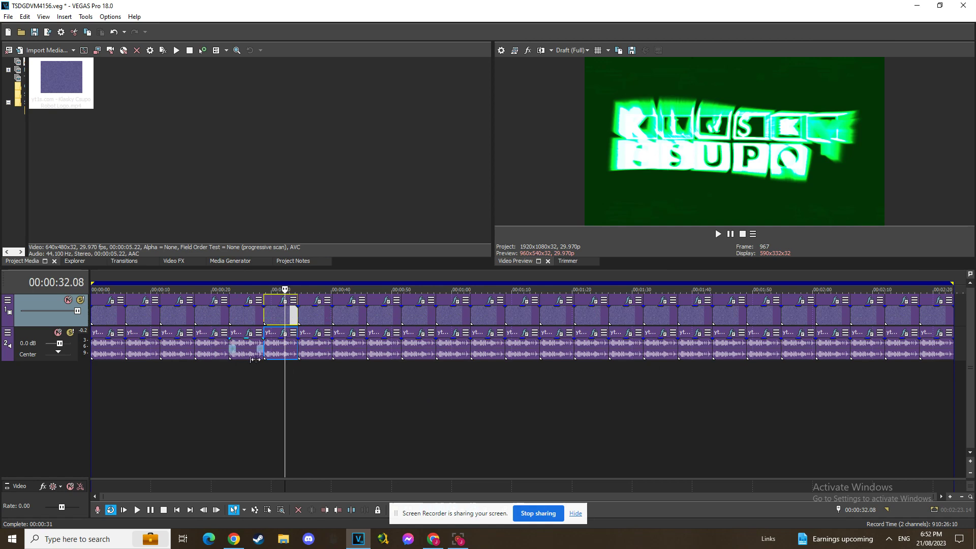
# - View the ERZATZ and Vocodex settings applied to the sixth clip's audio
pyautogui.click(285, 333)
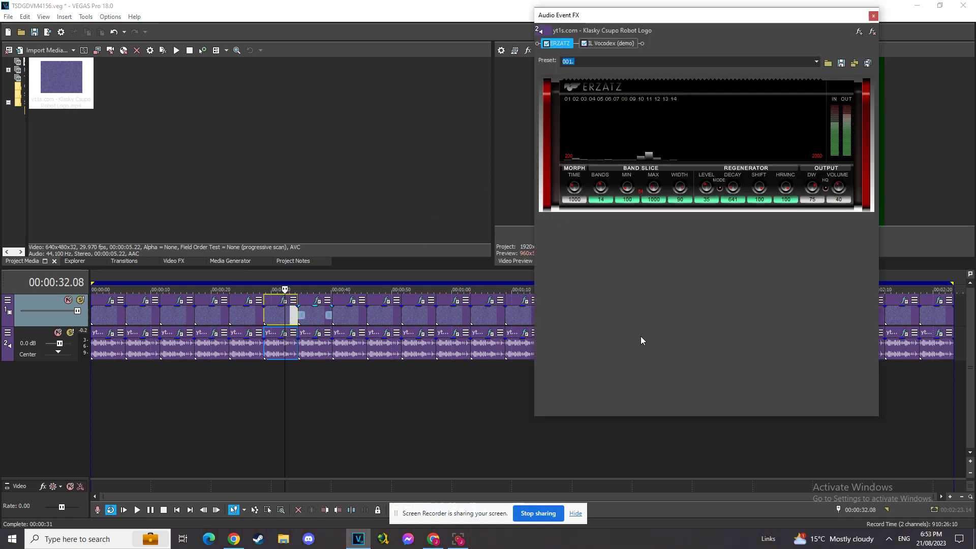
pyautogui.click(610, 44)
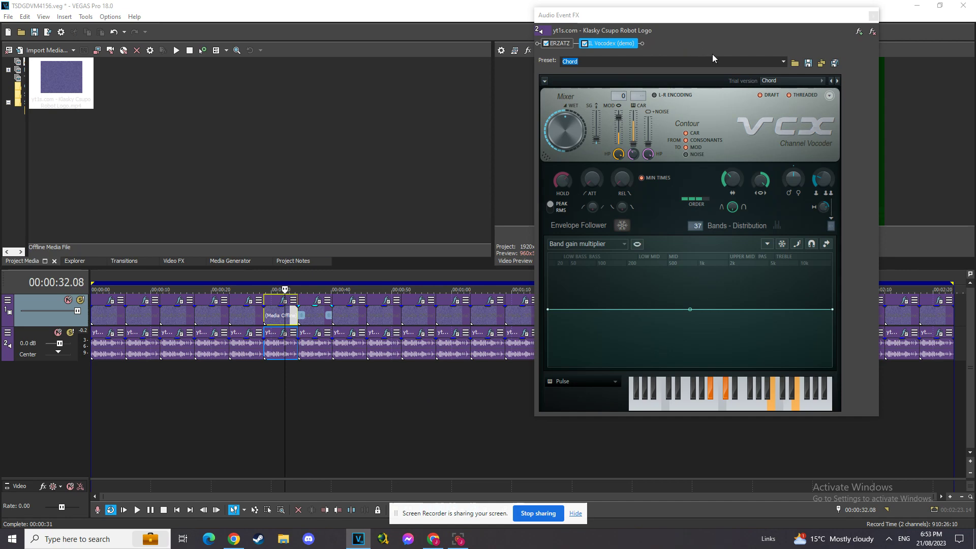
pyautogui.click(872, 16)
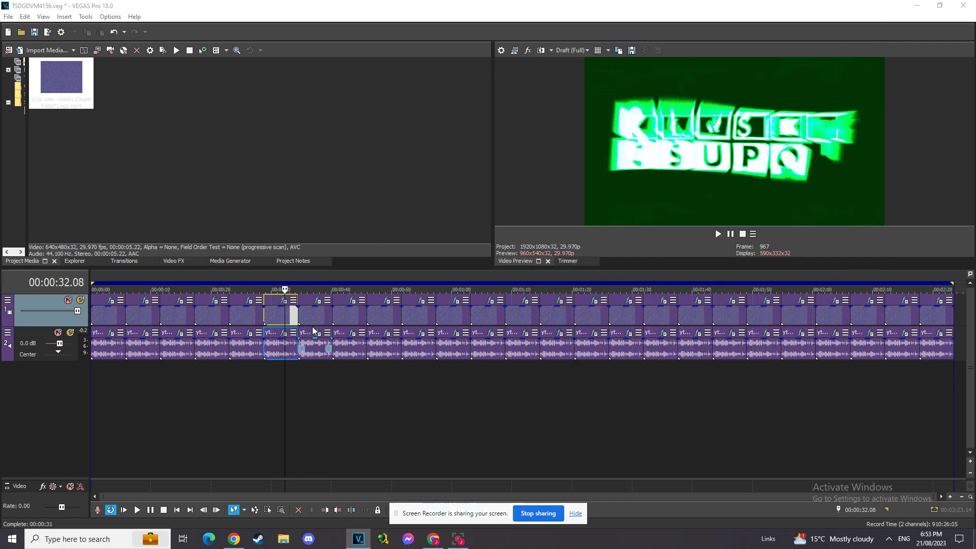
# - Examine the settings of both NewBlue ME Wiggle effects and the Glow effect on the seventh clip
pyautogui.click(311, 305)
pyautogui.click(321, 301)
pyautogui.click(319, 301)
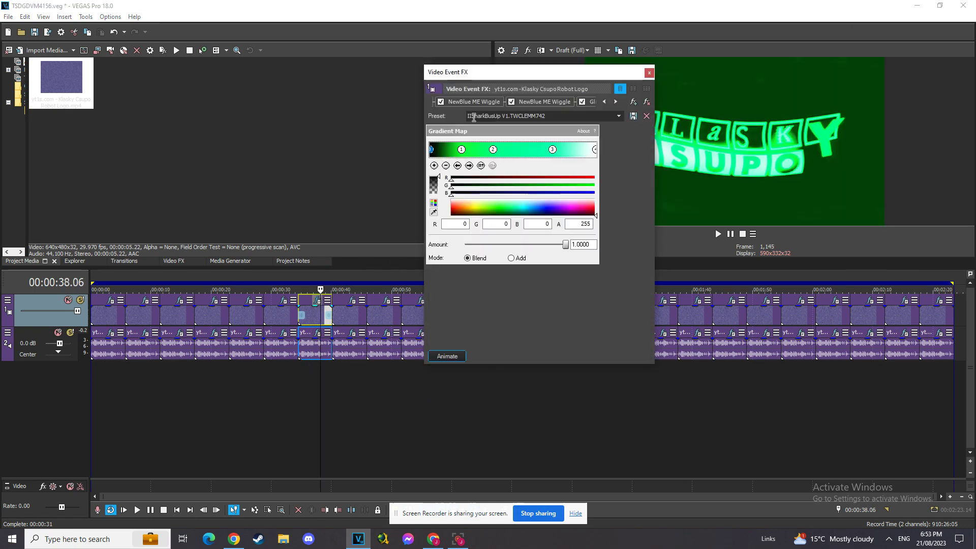
pyautogui.click(474, 101)
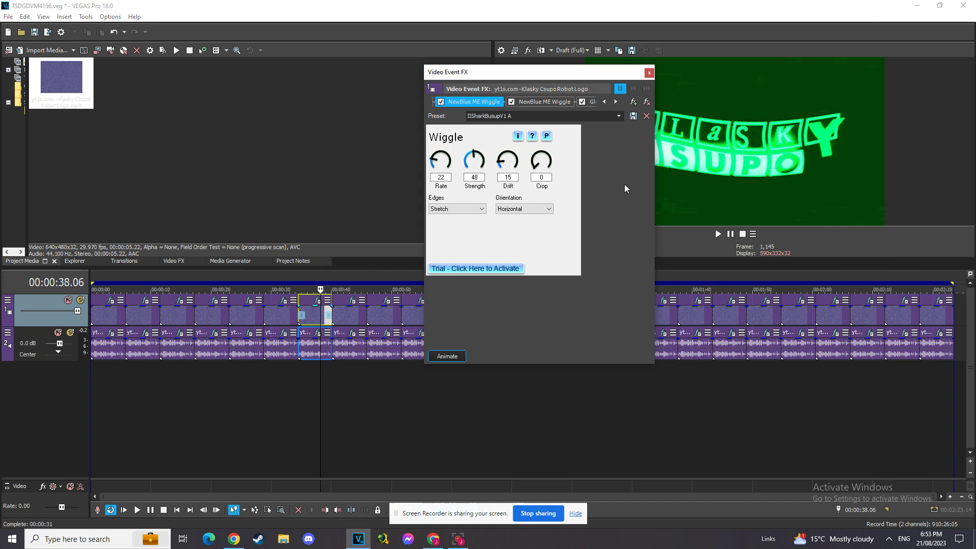
pyautogui.click(557, 102)
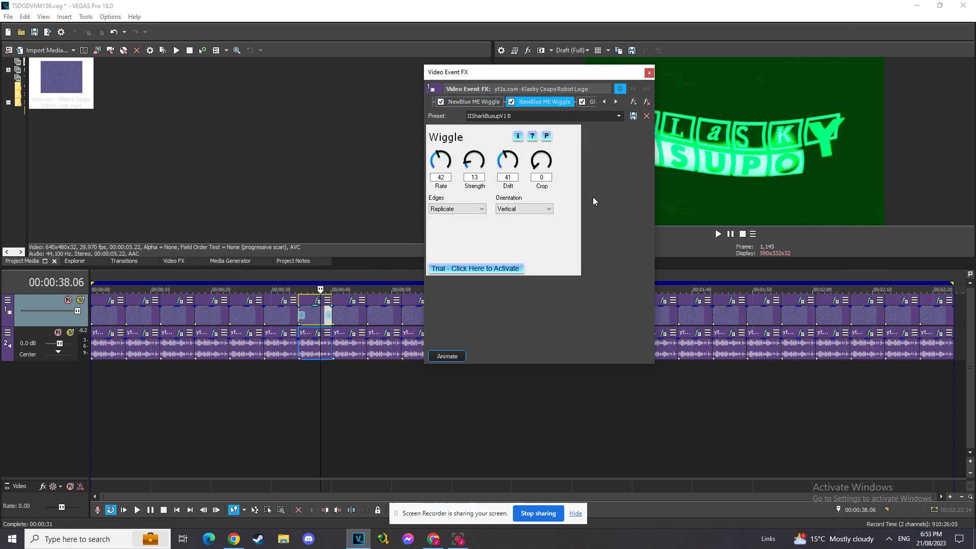
pyautogui.click(590, 101)
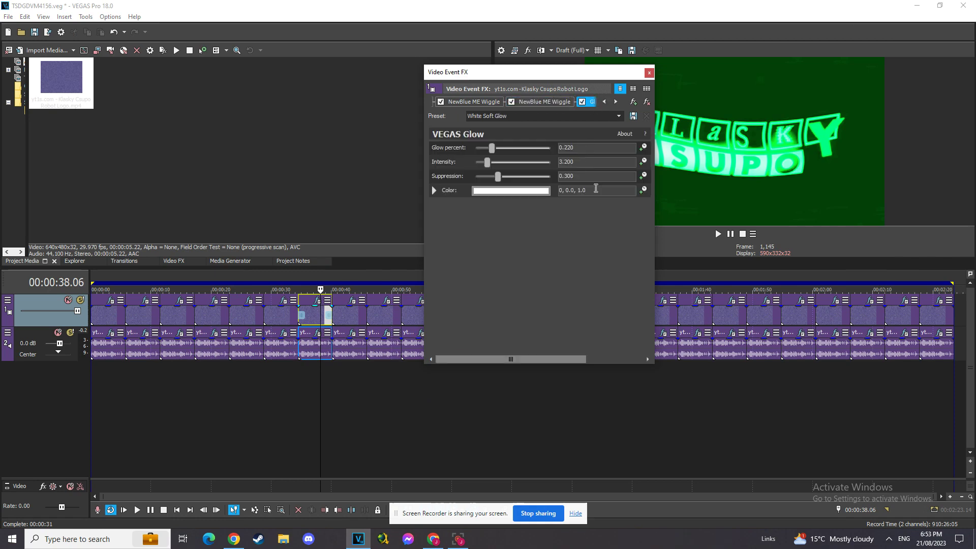
pyautogui.click(615, 101)
# - Step through the seventh clip's Gradient Map colour points to read their RGB values, and close the effect window
pyautogui.click(566, 102)
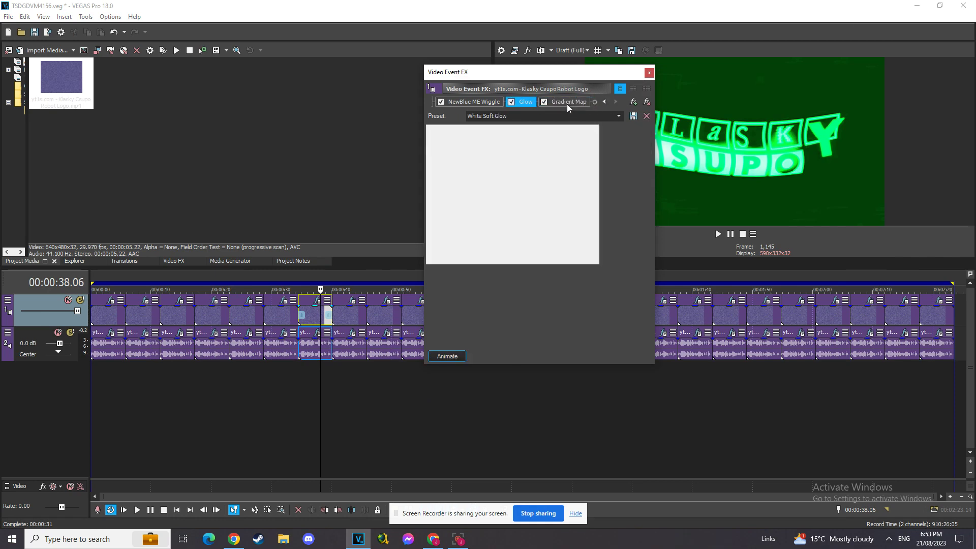
pyautogui.click(468, 166)
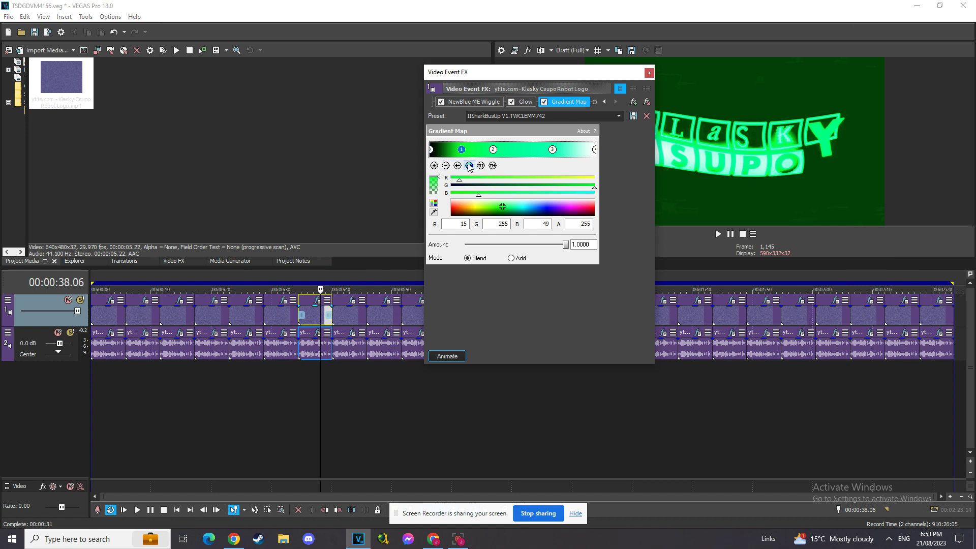
pyautogui.click(468, 166)
pyautogui.click(468, 166)
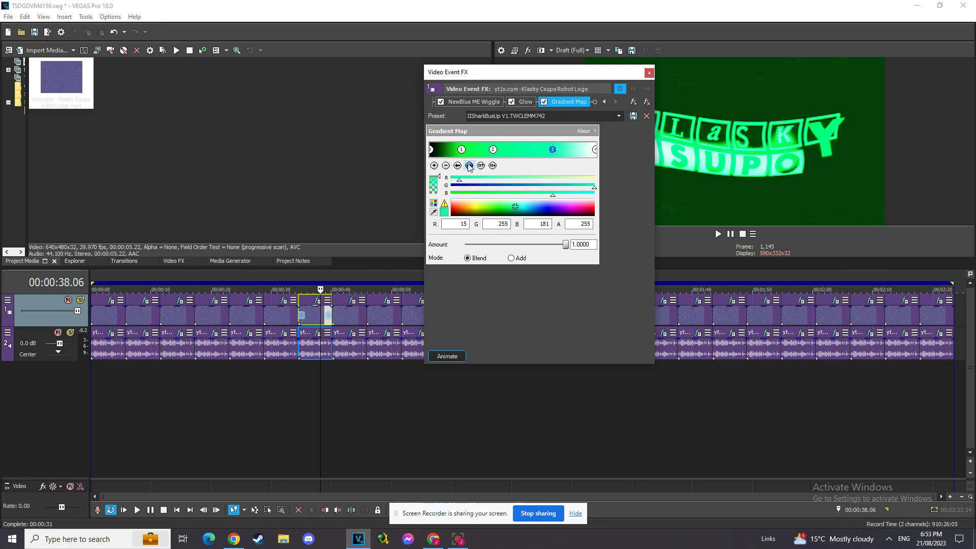
pyautogui.click(469, 166)
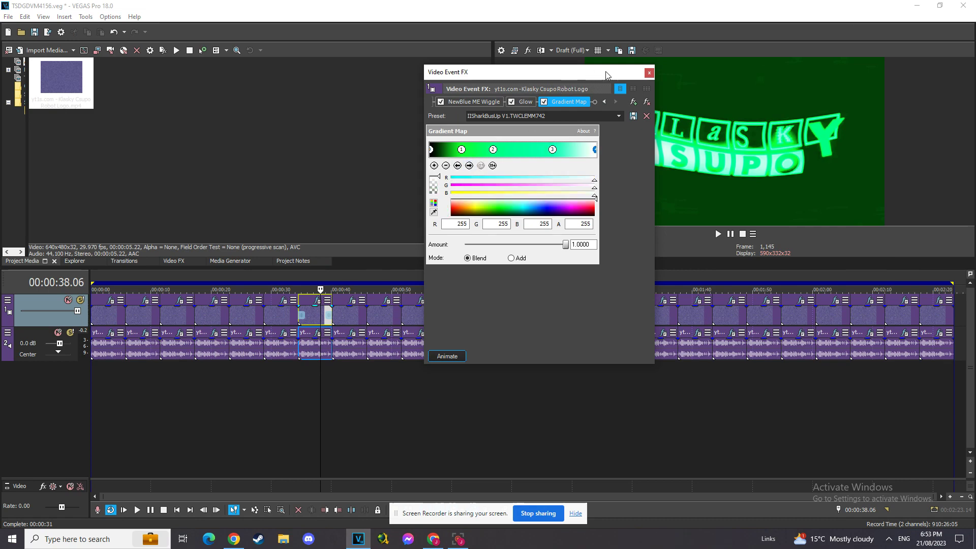
pyautogui.click(649, 72)
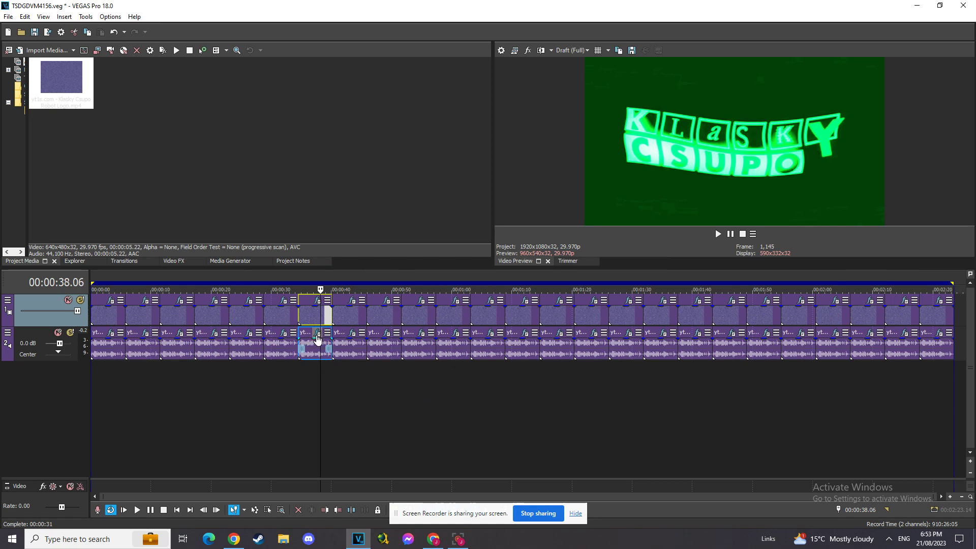
# - Examine the settings of both ExpressFX Chorus and both Orange Vocoder effects, tb_grumblebum and Vocodex on the seventh clip's audio
pyautogui.click(317, 333)
pyautogui.click(865, 43)
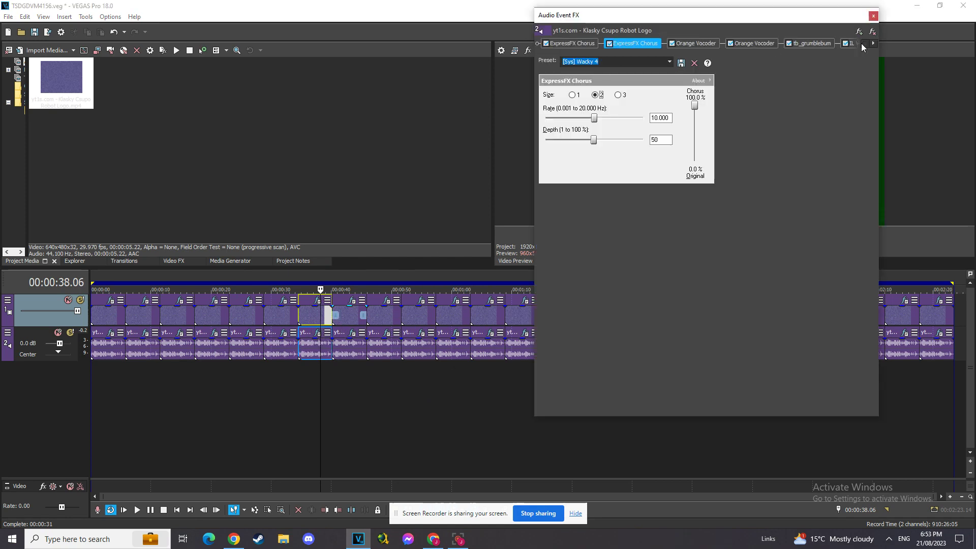
pyautogui.click(593, 45)
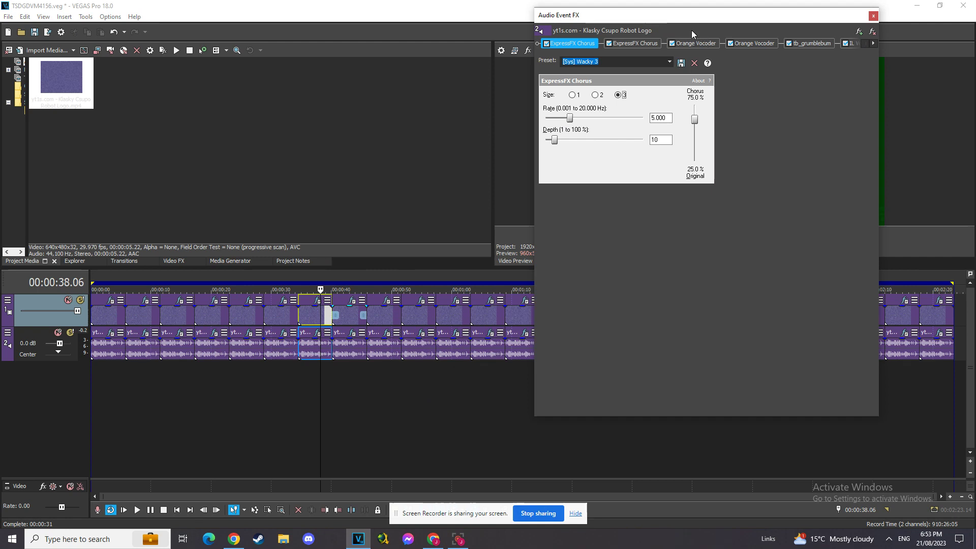
pyautogui.click(651, 43)
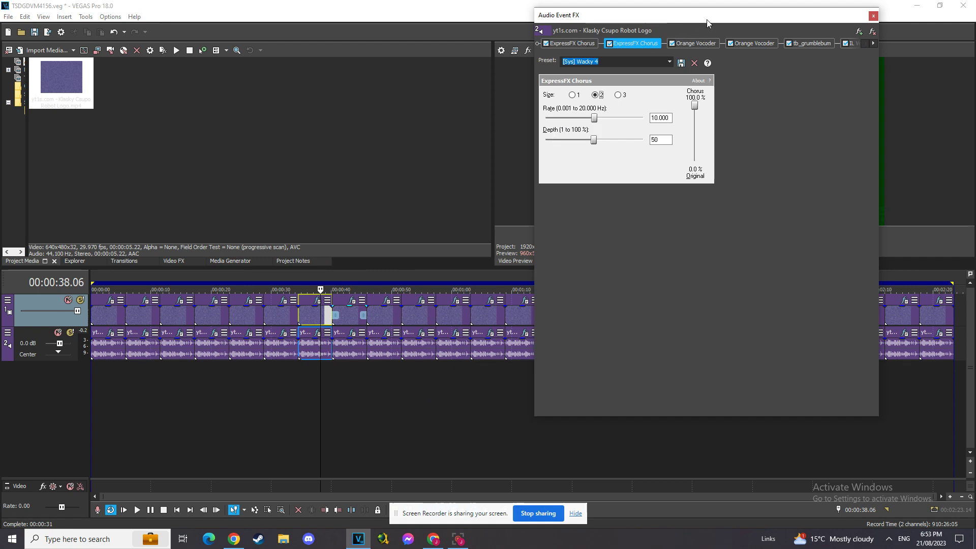
pyautogui.click(708, 45)
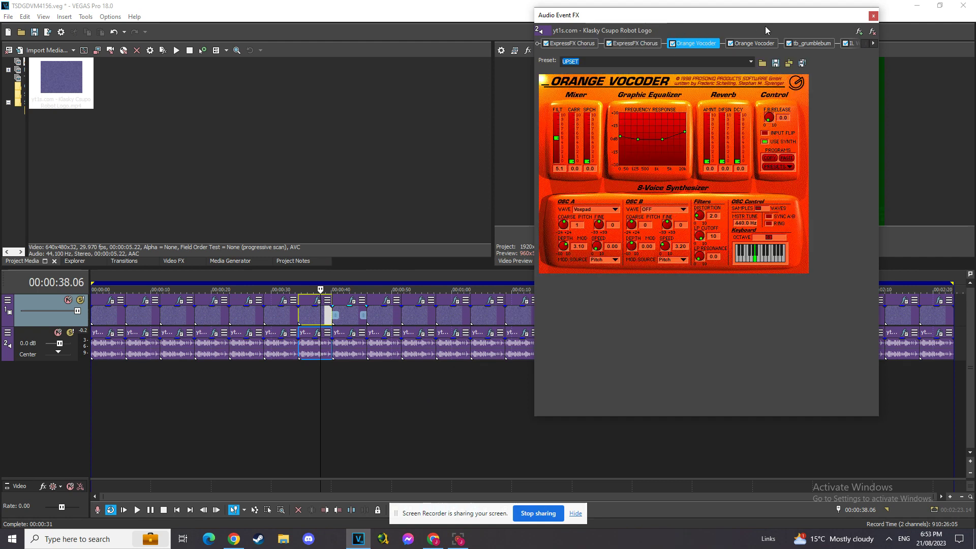
pyautogui.click(759, 45)
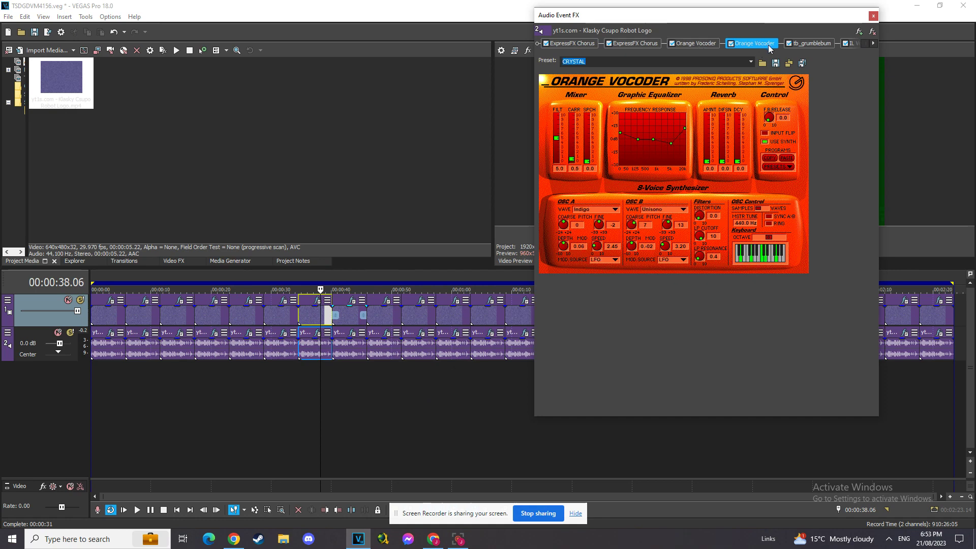
pyautogui.click(821, 45)
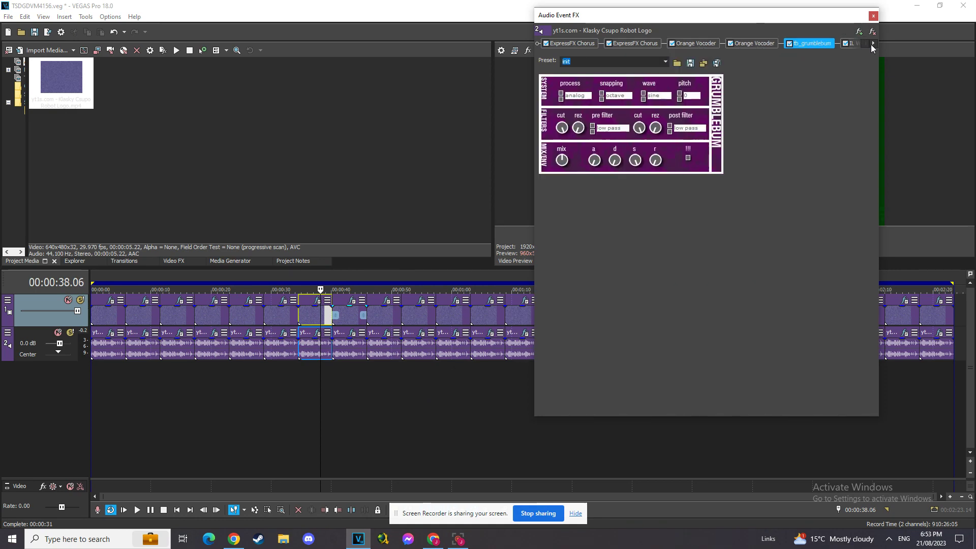
pyautogui.click(873, 44)
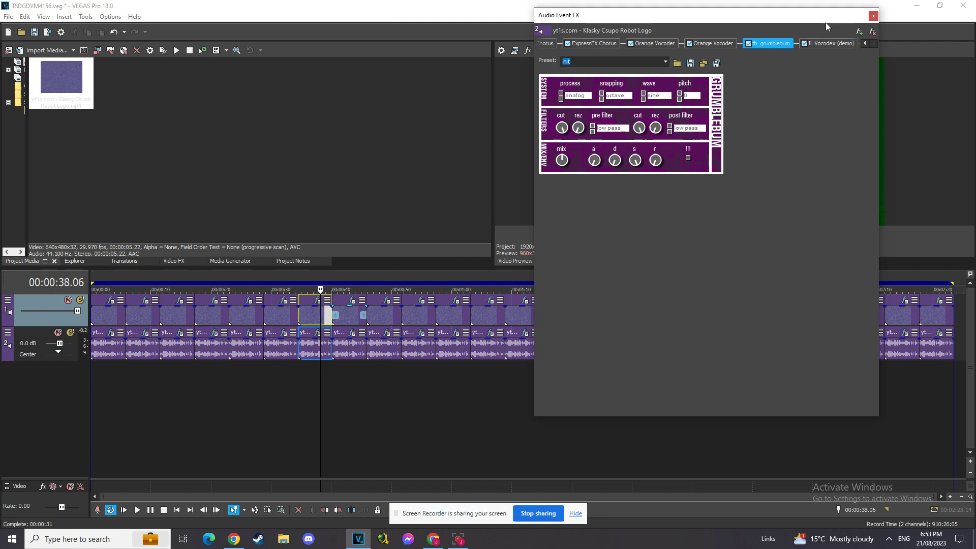
pyautogui.click(826, 43)
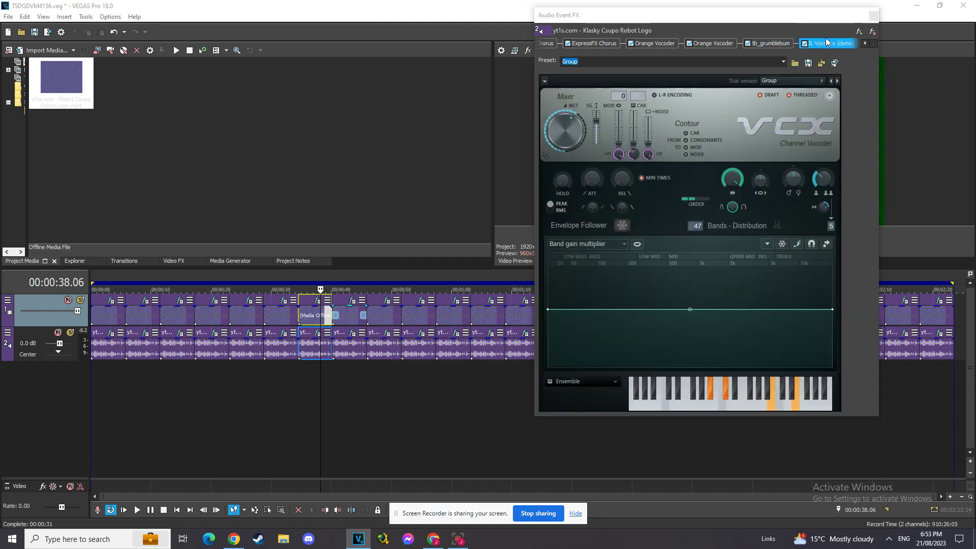
pyautogui.click(873, 15)
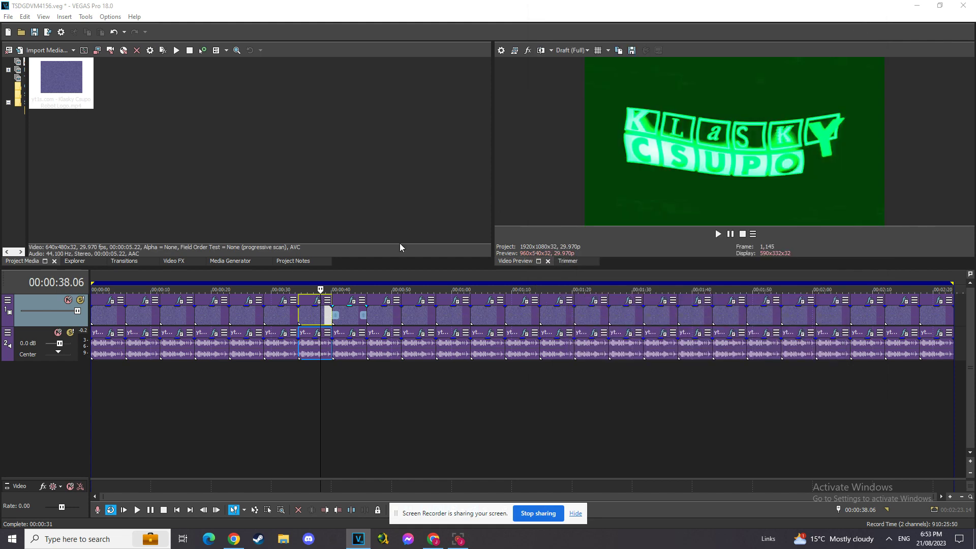
# - Examine the Wave, TV Simulator and Light Rays effect settings on the eighth clip
pyautogui.click(346, 316)
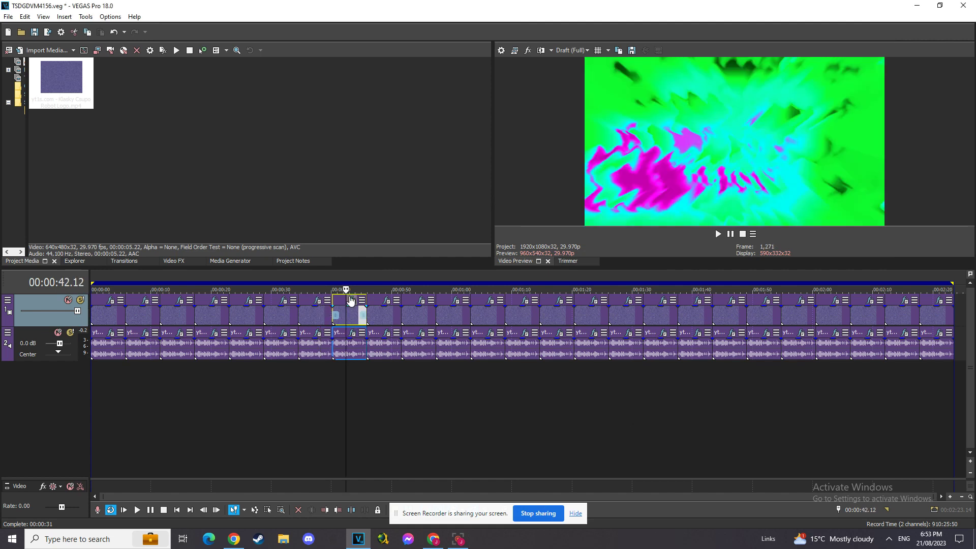
pyautogui.click(352, 300)
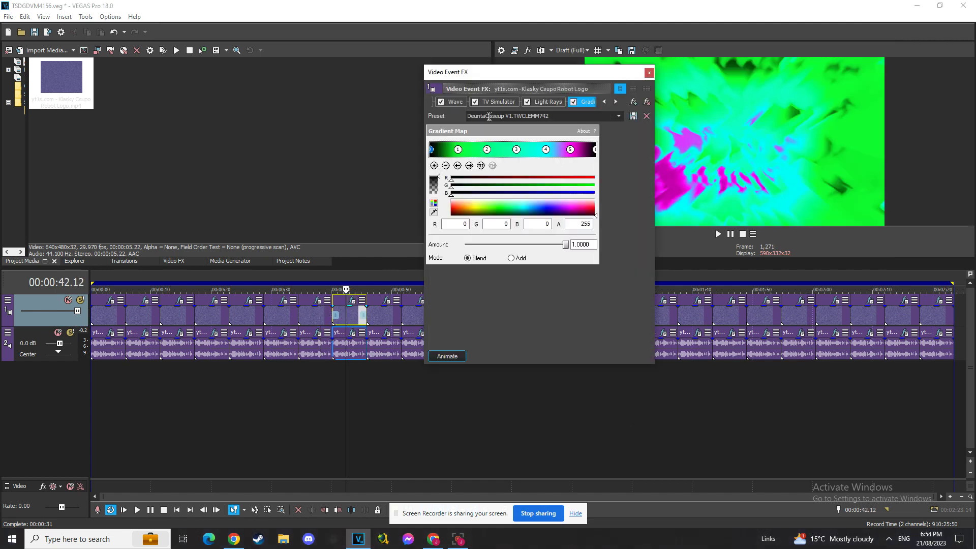
pyautogui.click(442, 102)
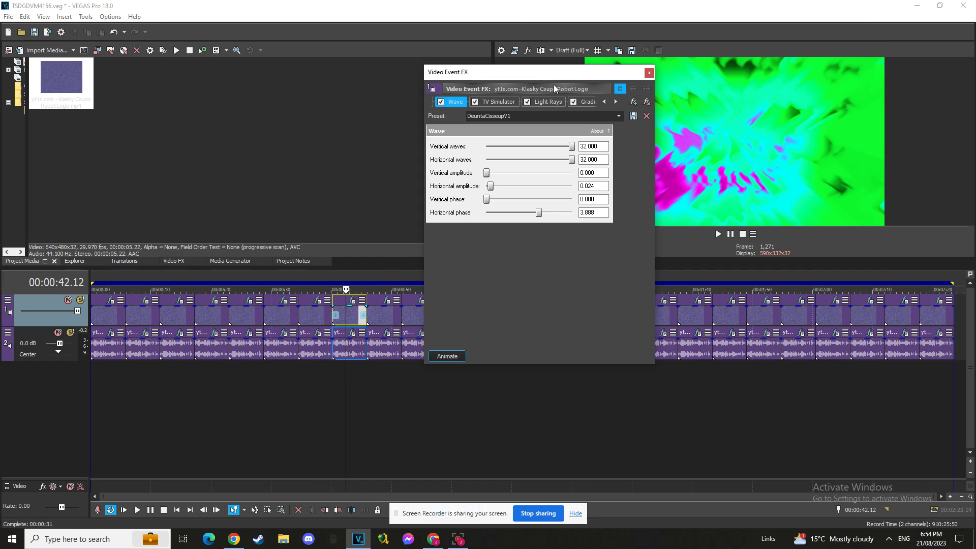
pyautogui.click(503, 104)
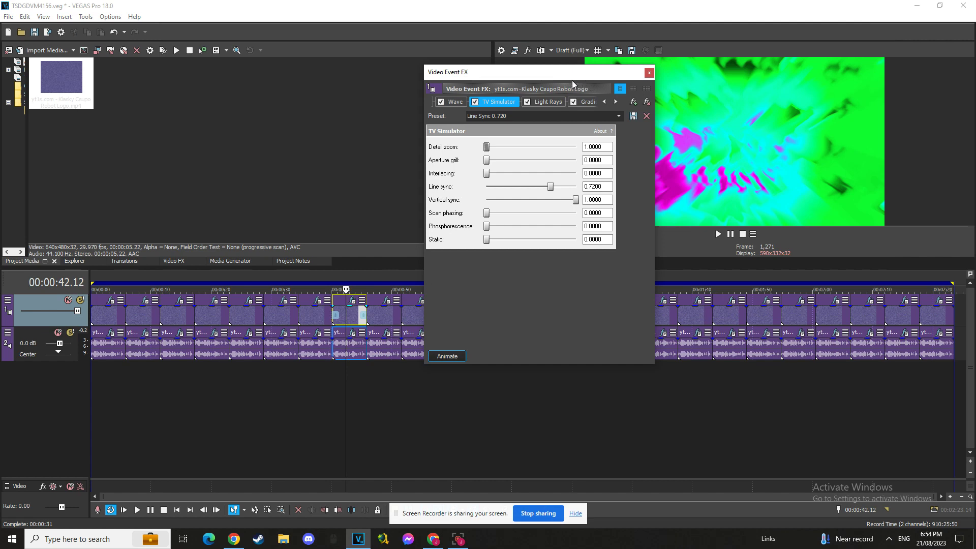
pyautogui.click(548, 104)
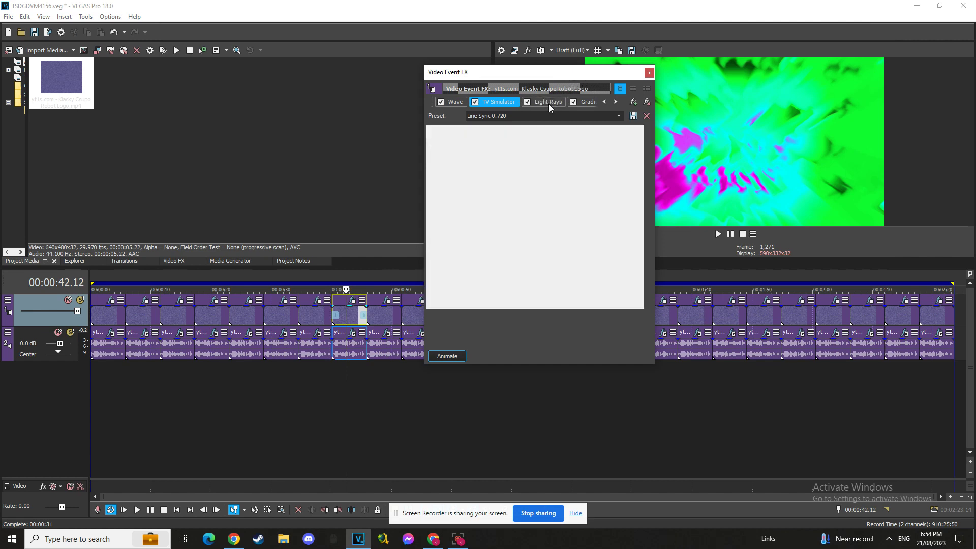
# - Step through the eighth clip's Gradient Map colour points to read their RGB values, and close the effect window
pyautogui.click(586, 102)
pyautogui.click(470, 165)
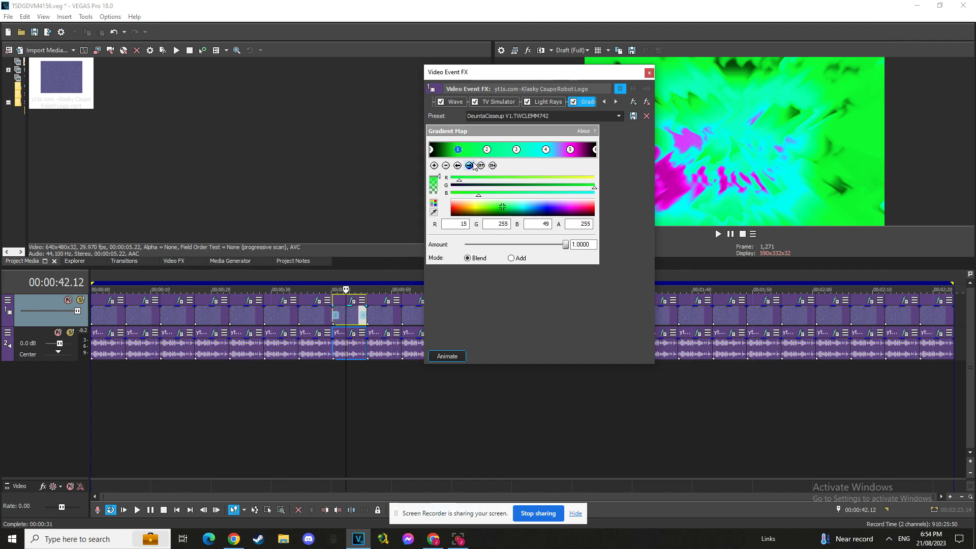
pyautogui.click(470, 165)
pyautogui.click(470, 165)
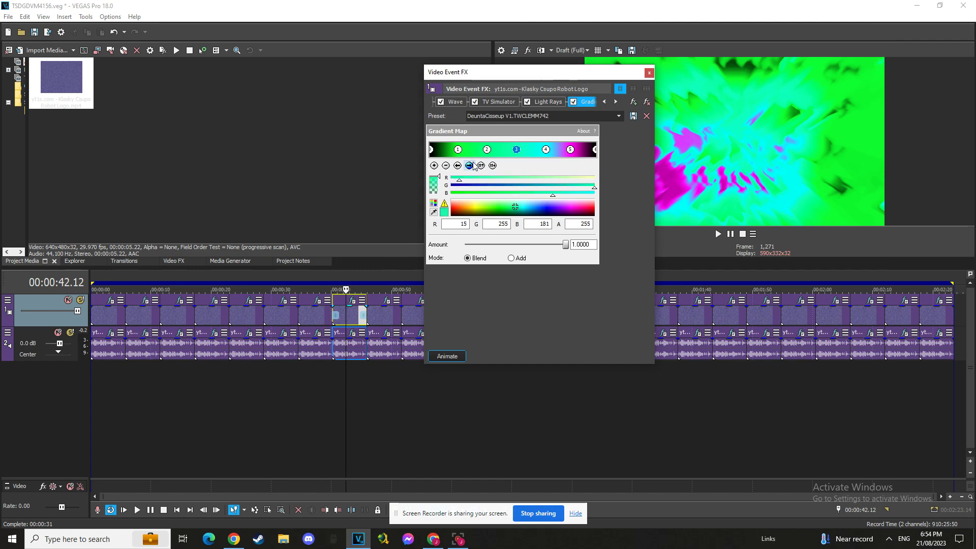
pyautogui.click(469, 166)
pyautogui.click(470, 166)
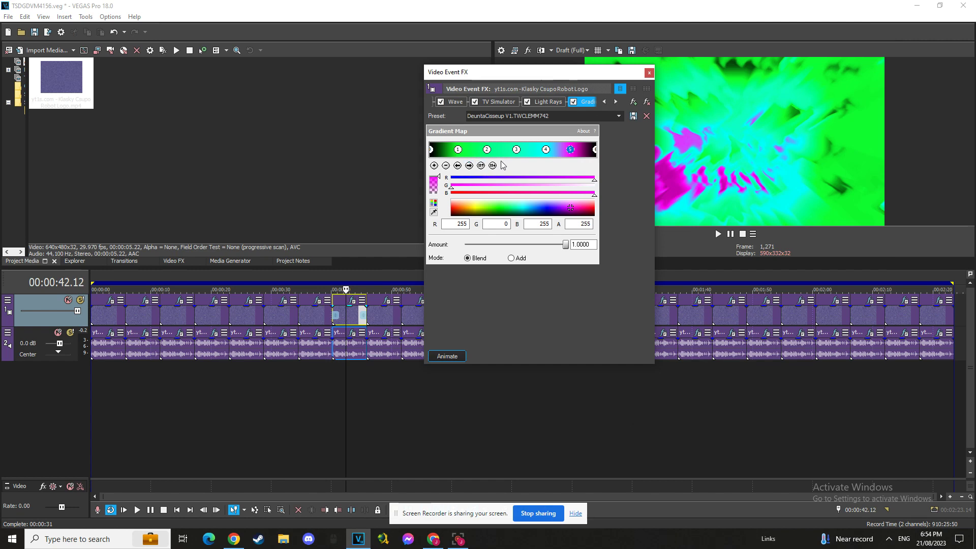
pyautogui.click(649, 73)
# - View the ExpressFX Chorus, tb_grumblebum, IO/Phaser and Vocodex settings applied to the eighth clip's audio
pyautogui.click(361, 333)
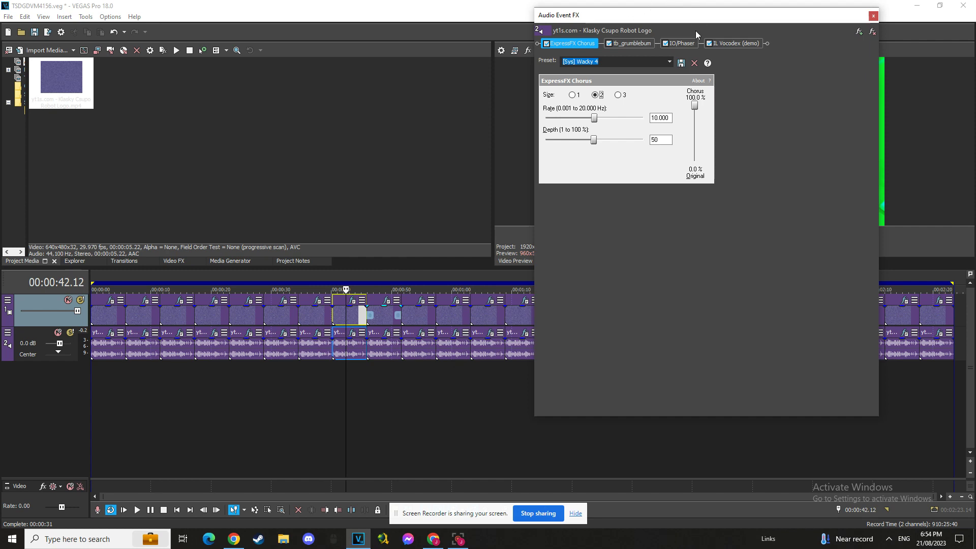
pyautogui.click(633, 43)
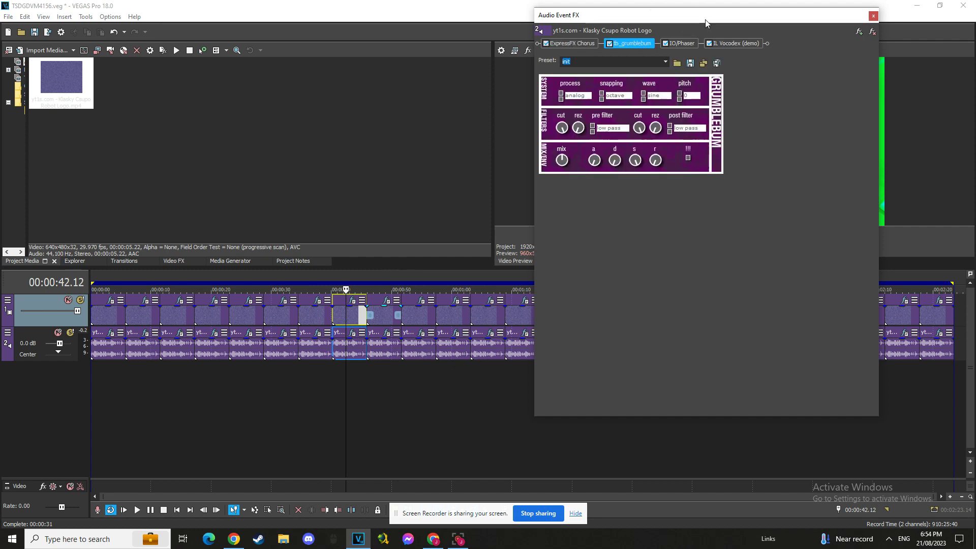
pyautogui.click(680, 43)
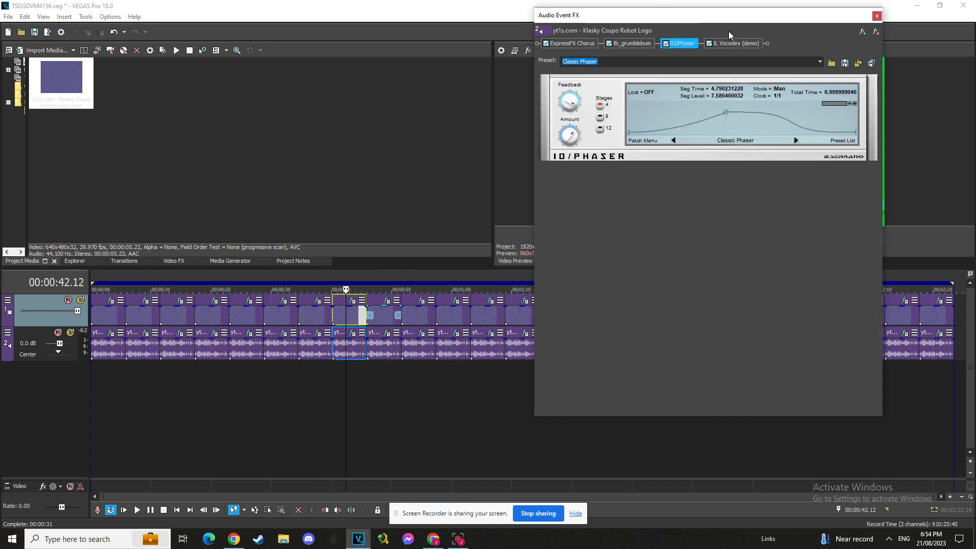
pyautogui.click(742, 44)
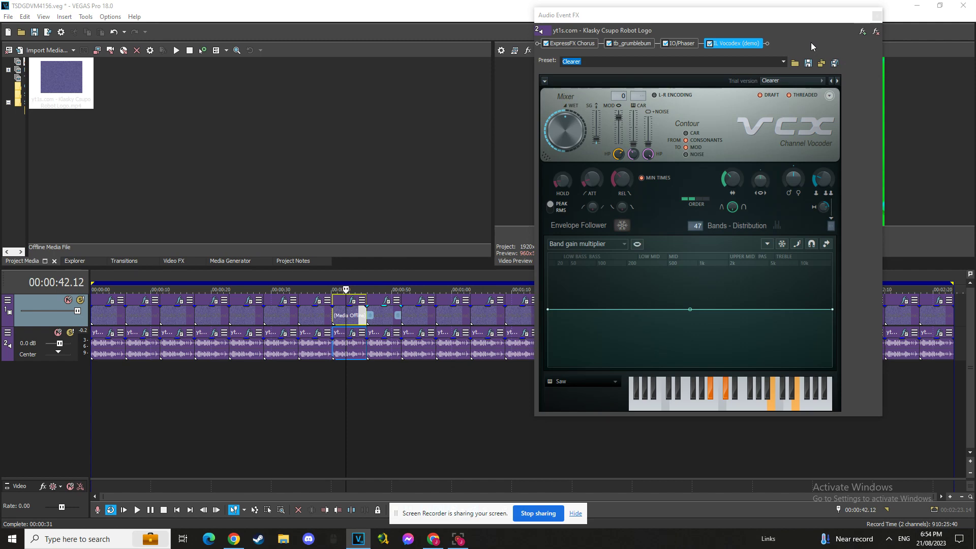
pyautogui.click(876, 16)
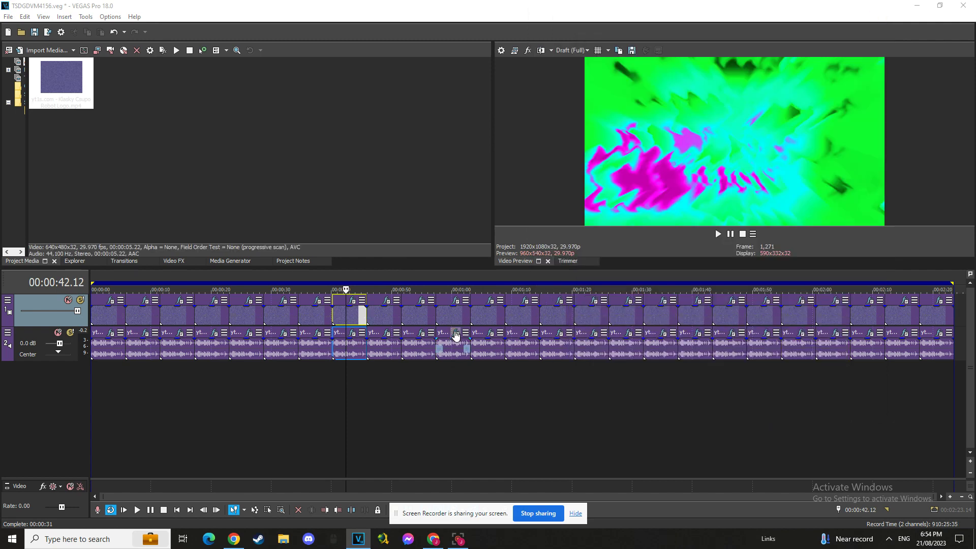
# - Read the RGB values of the ninth clip's Gradient Map colour points and view the Vocodex settings on its audio
pyautogui.click(386, 316)
pyautogui.click(385, 301)
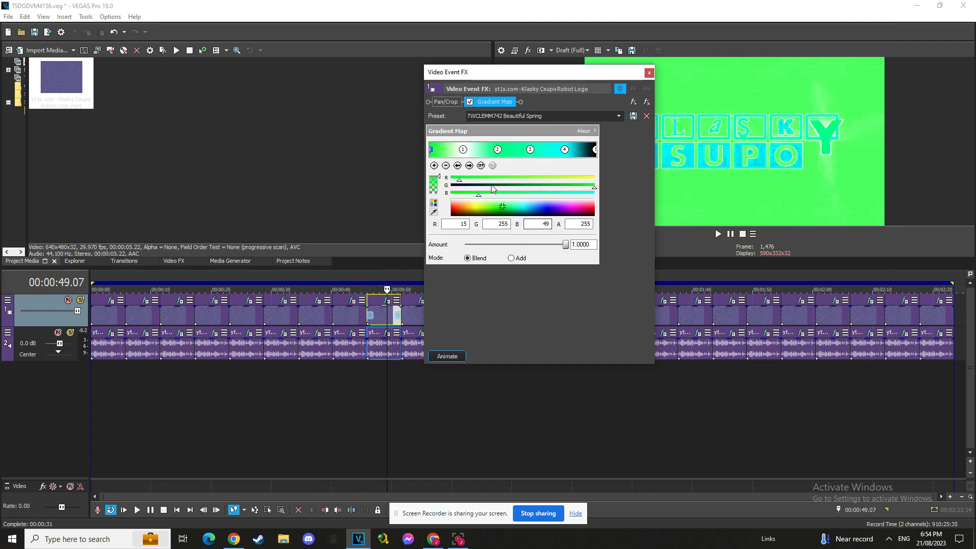
pyautogui.click(473, 166)
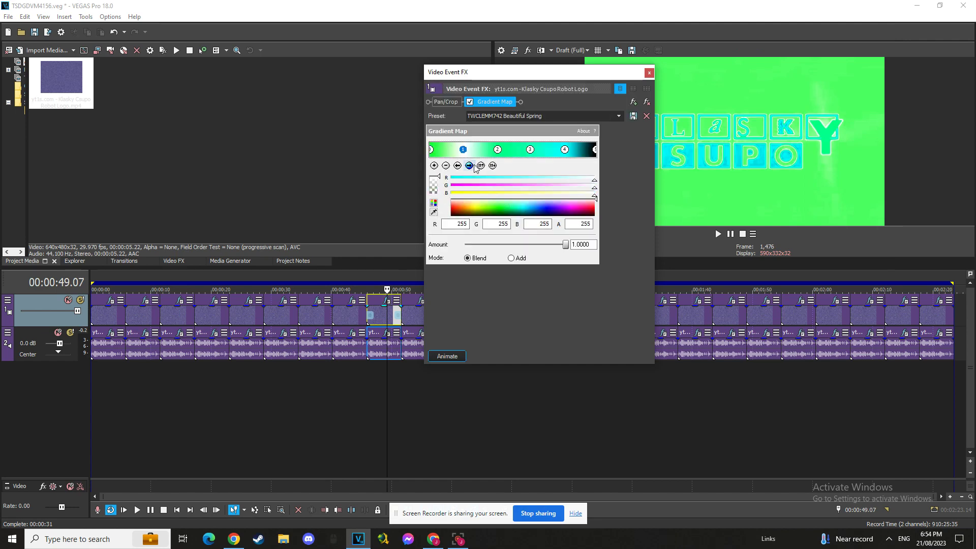
pyautogui.click(470, 166)
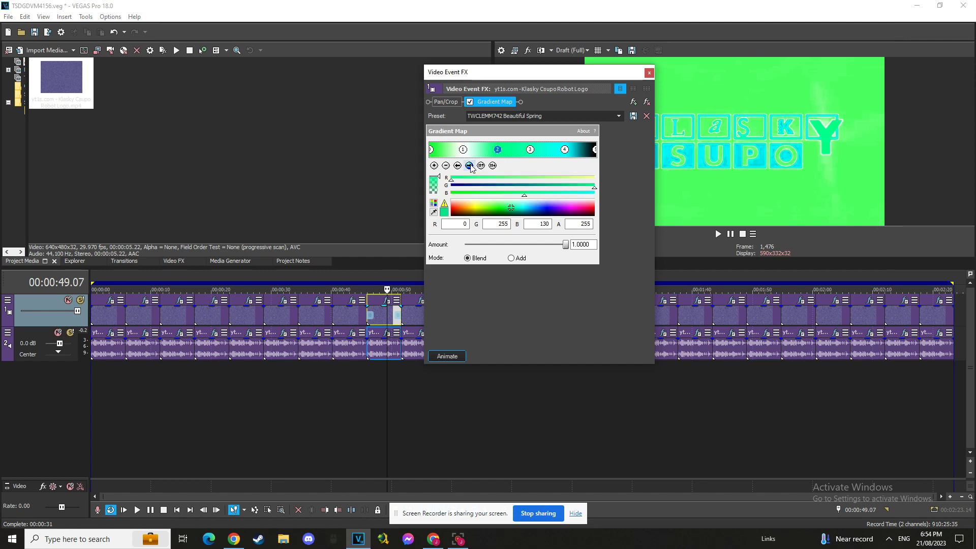
pyautogui.click(470, 166)
pyautogui.click(469, 166)
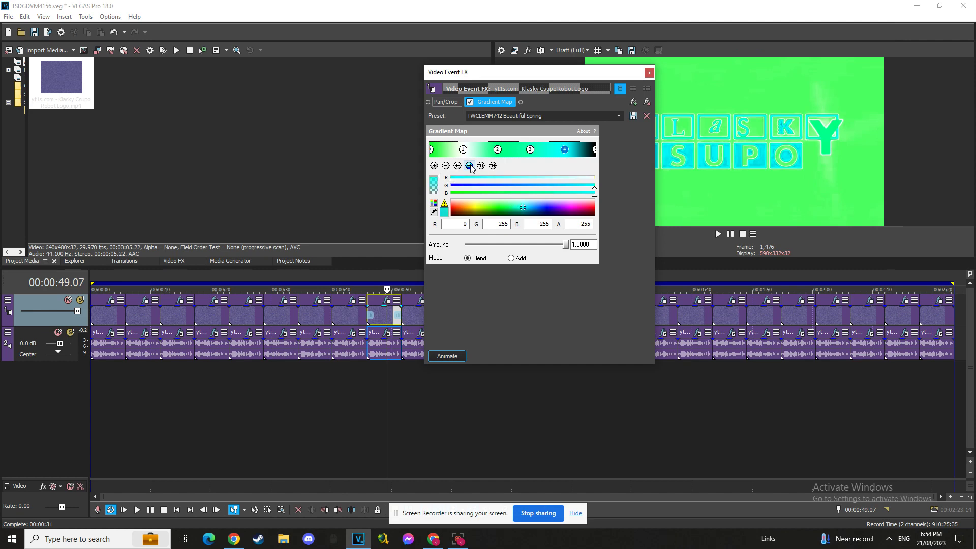
pyautogui.click(469, 166)
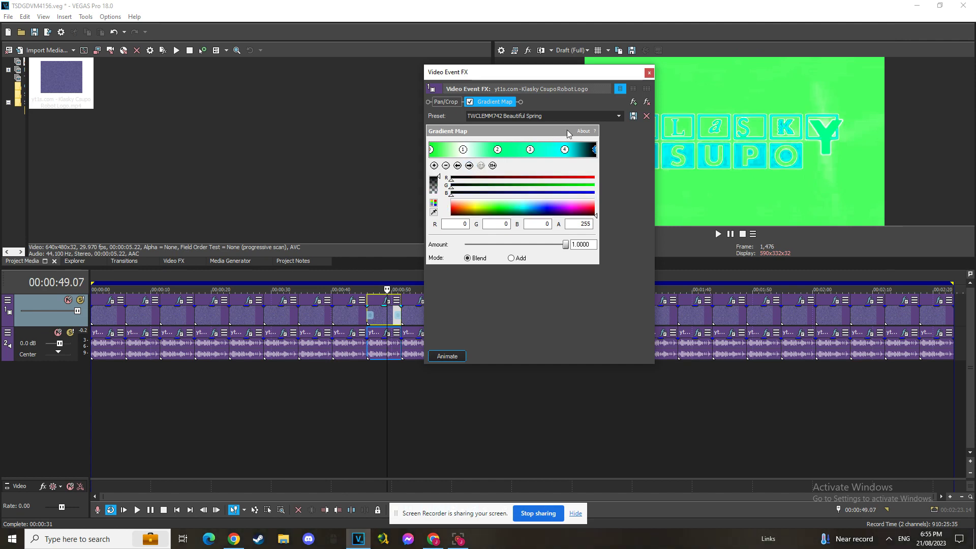
pyautogui.click(649, 73)
pyautogui.click(386, 333)
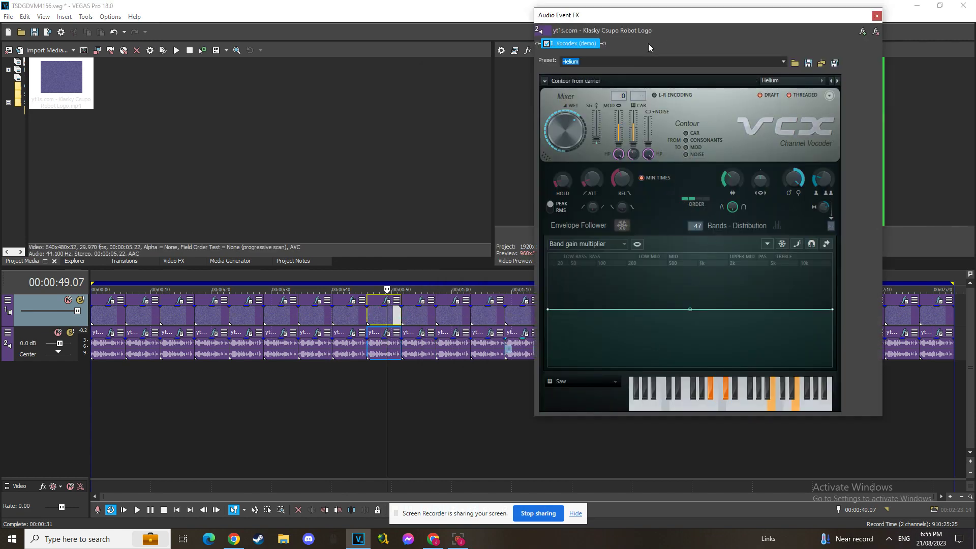
pyautogui.click(877, 16)
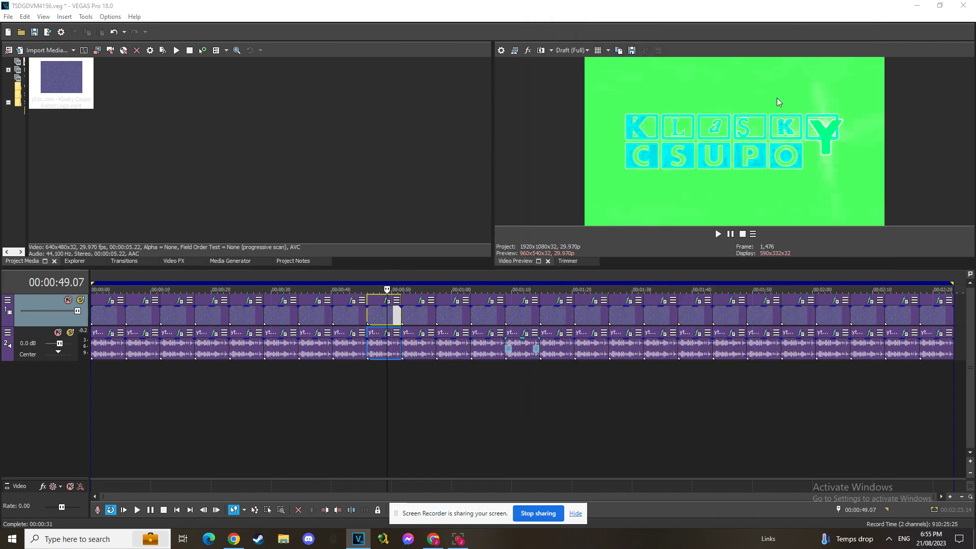
# - Go through the tenth clip's Gradient Map colour points and check the Vocodex settings applied to its audio
pyautogui.click(418, 319)
pyautogui.click(421, 300)
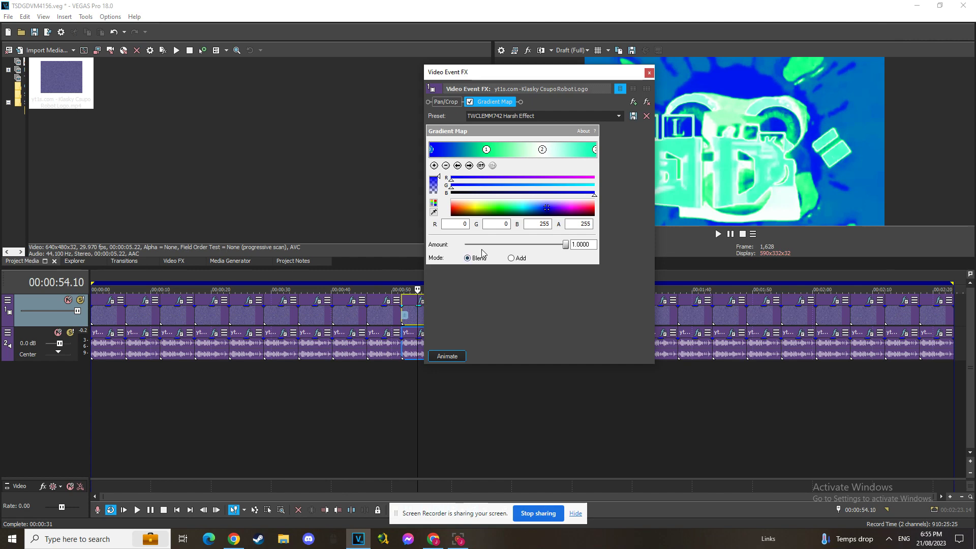
pyautogui.click(469, 166)
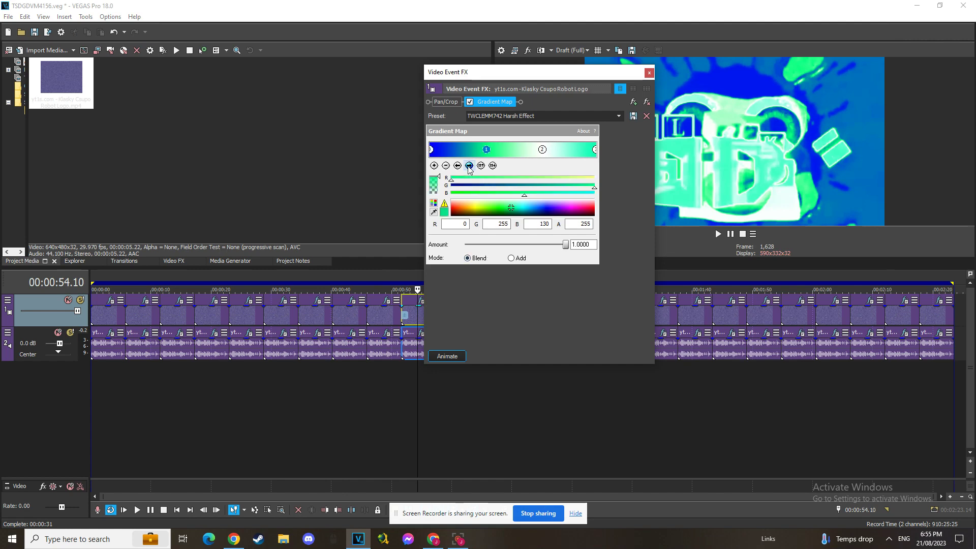
pyautogui.click(468, 166)
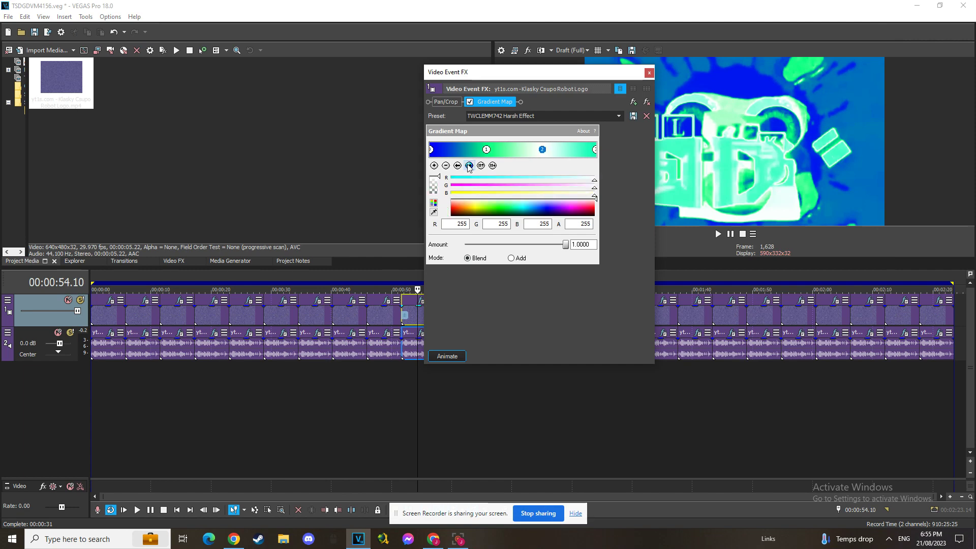
pyautogui.click(468, 166)
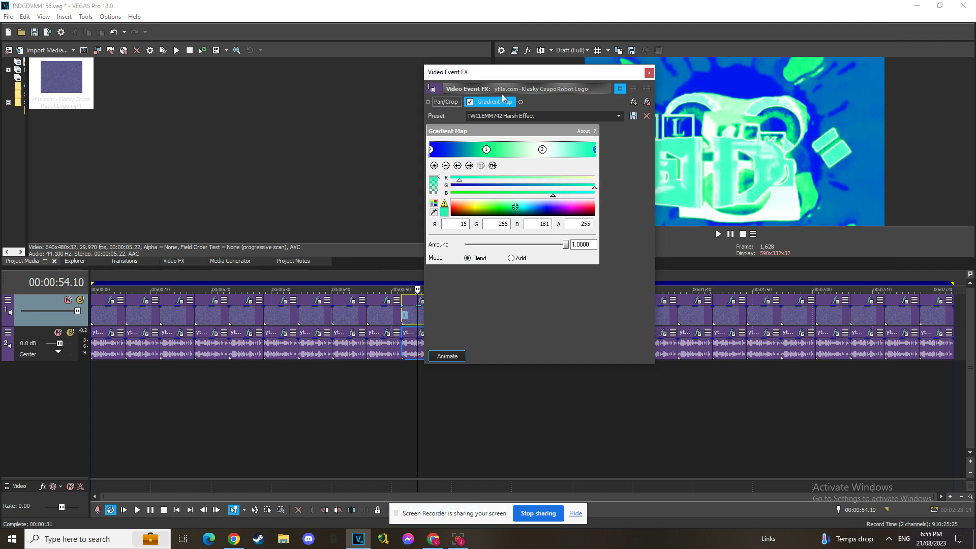
pyautogui.click(649, 73)
pyautogui.click(421, 333)
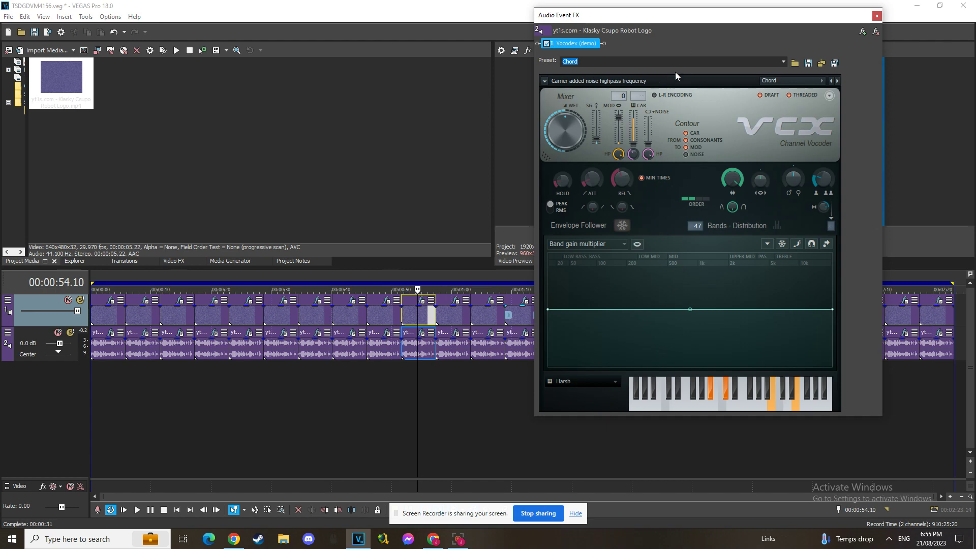
pyautogui.click(877, 15)
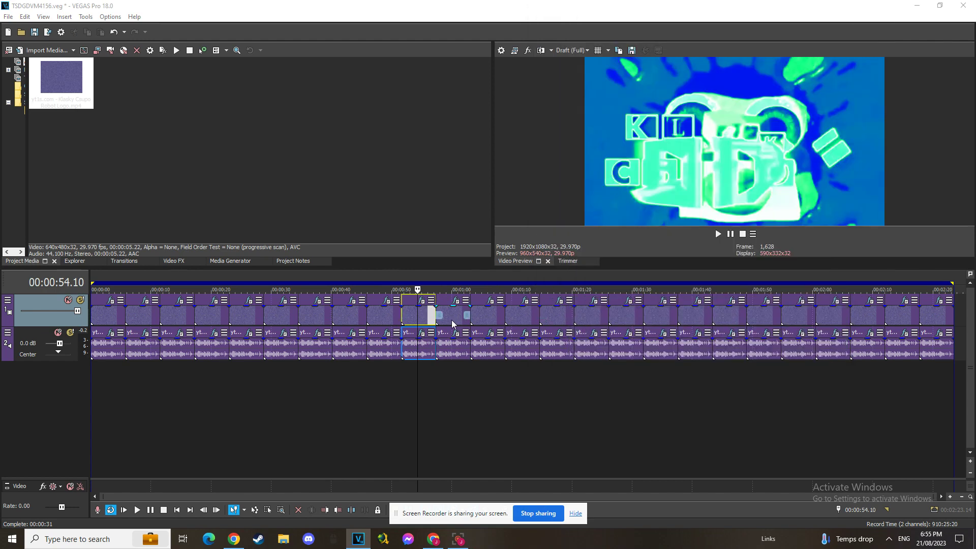
# - Step through the eleventh clip's Gradient Map colour points to read their RGB values, and view the Vocodex settings on its audio
pyautogui.click(452, 304)
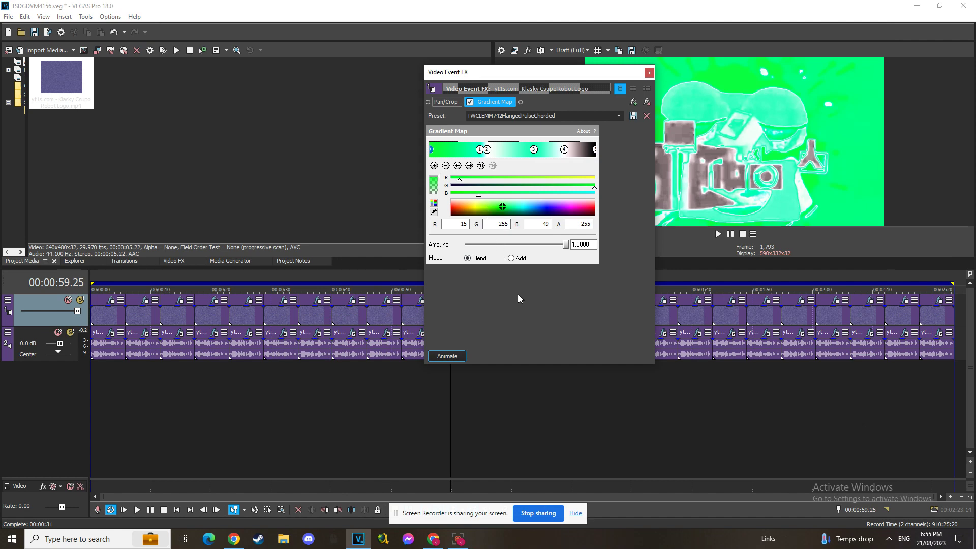
pyautogui.click(468, 165)
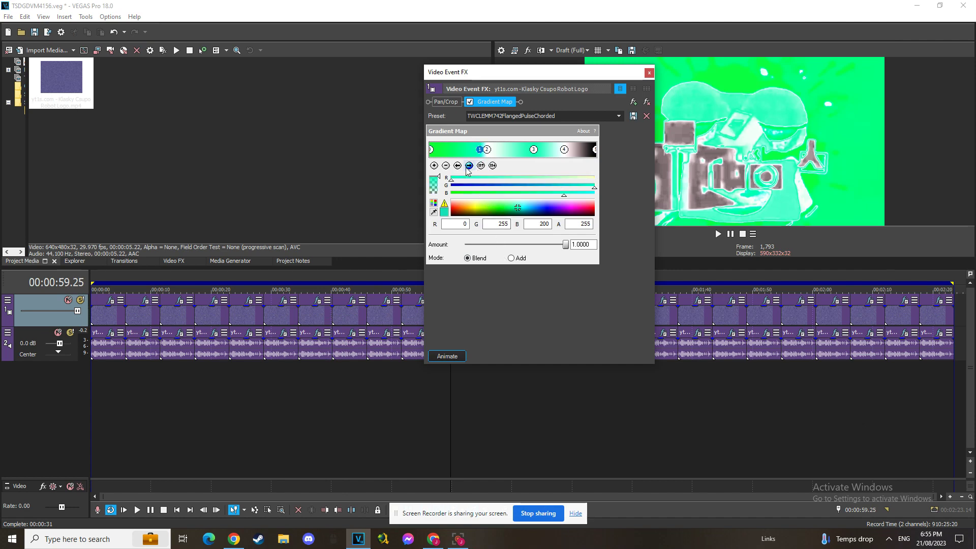
pyautogui.click(468, 165)
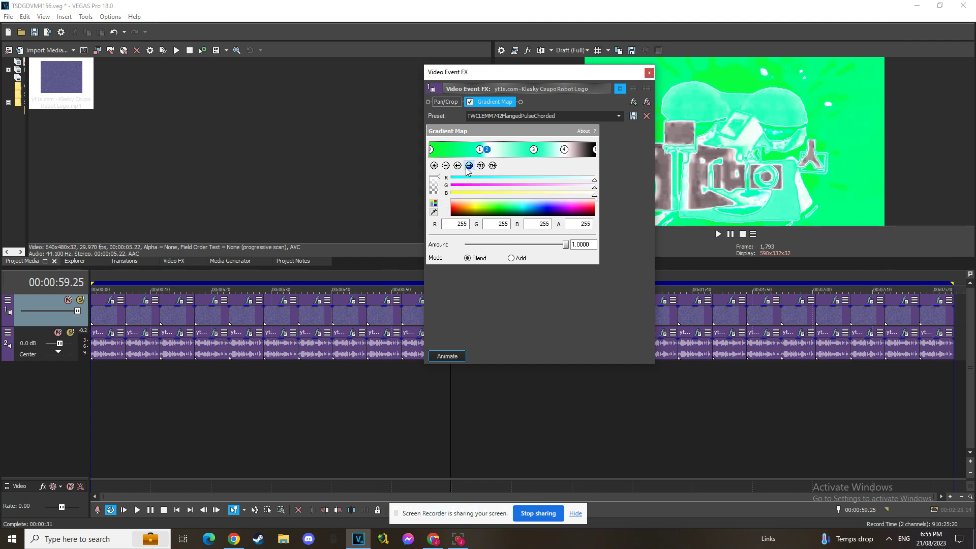
pyautogui.click(468, 166)
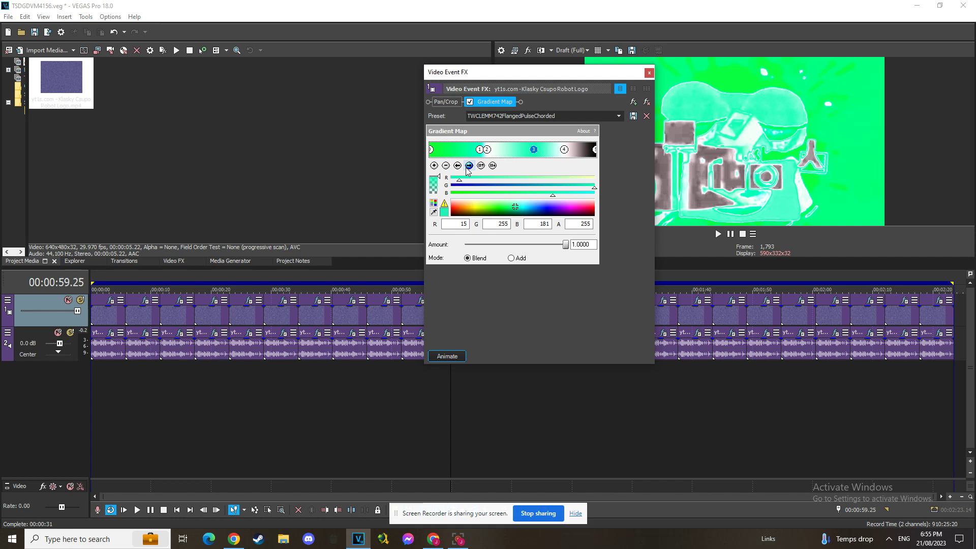
pyautogui.click(649, 73)
pyautogui.click(454, 333)
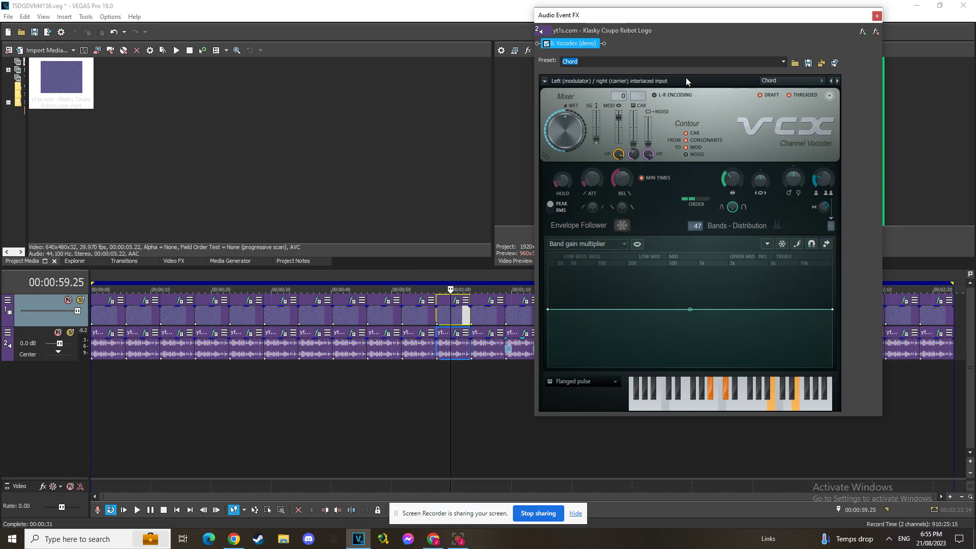
pyautogui.click(877, 17)
# - Read the RGB values of every Gradient Map colour point on the twelfth clip and check the Vocodex settings on its audio
pyautogui.click(486, 318)
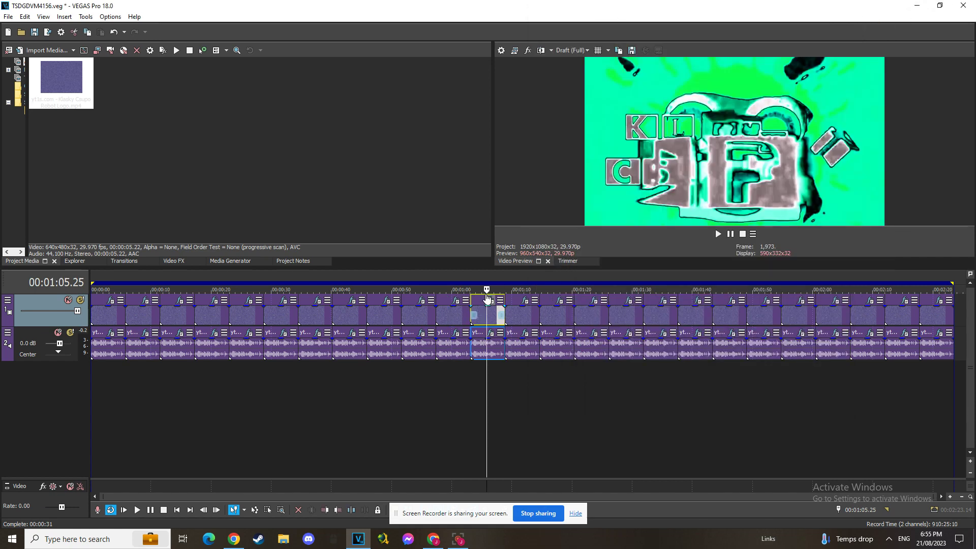
pyautogui.click(489, 301)
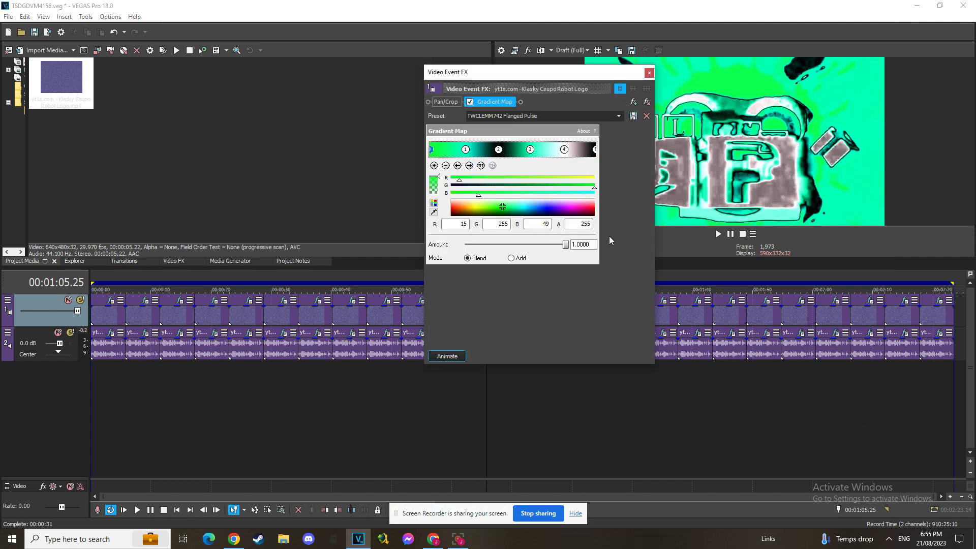
pyautogui.click(468, 166)
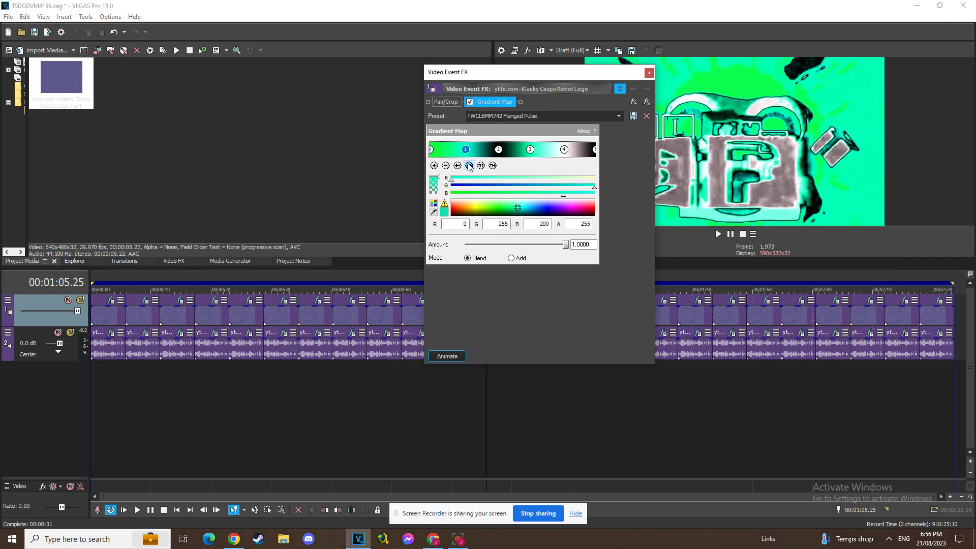
pyautogui.click(468, 166)
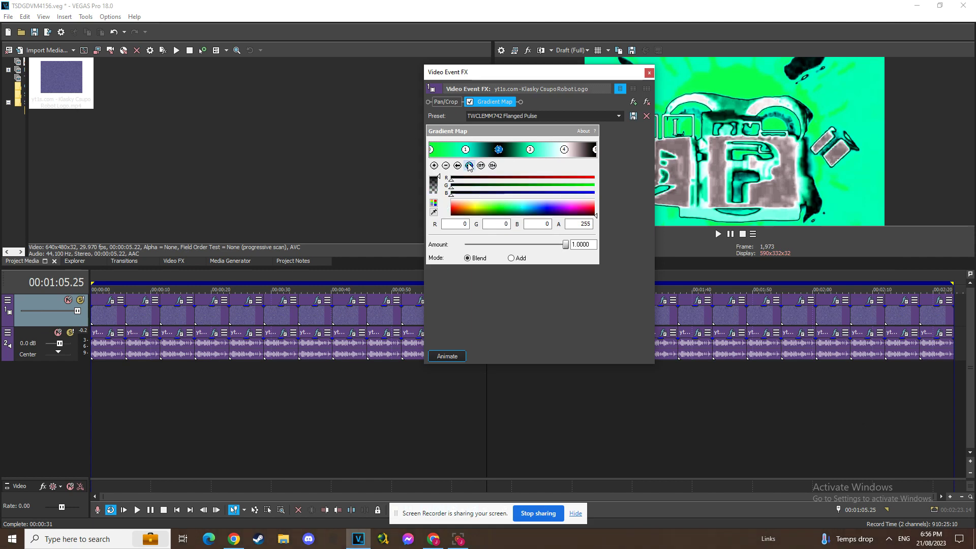
pyautogui.click(468, 166)
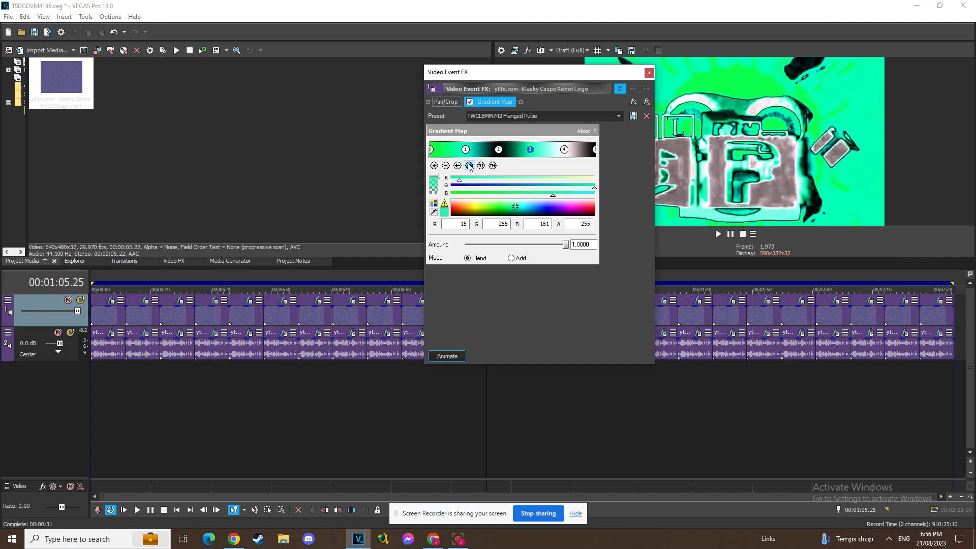
pyautogui.click(468, 165)
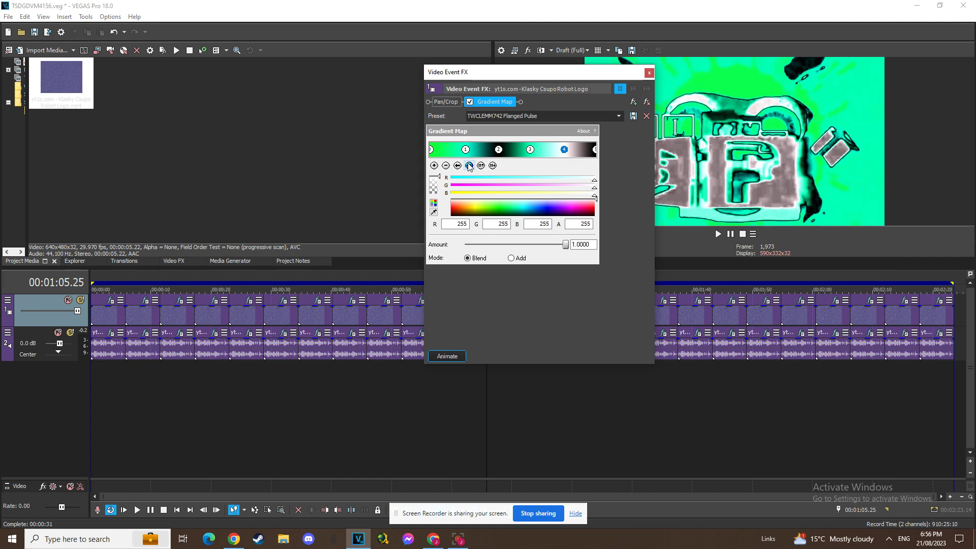
pyautogui.click(468, 165)
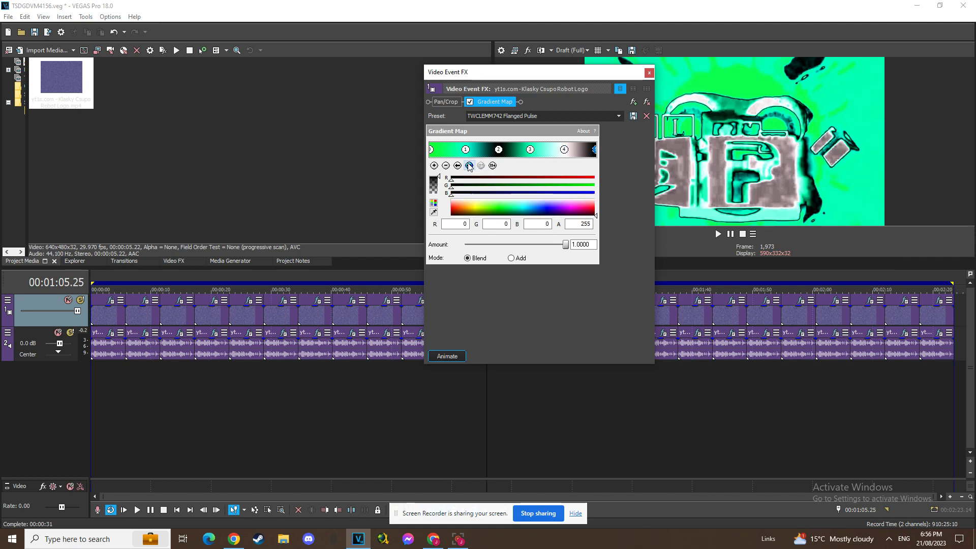
pyautogui.click(649, 74)
pyautogui.click(492, 332)
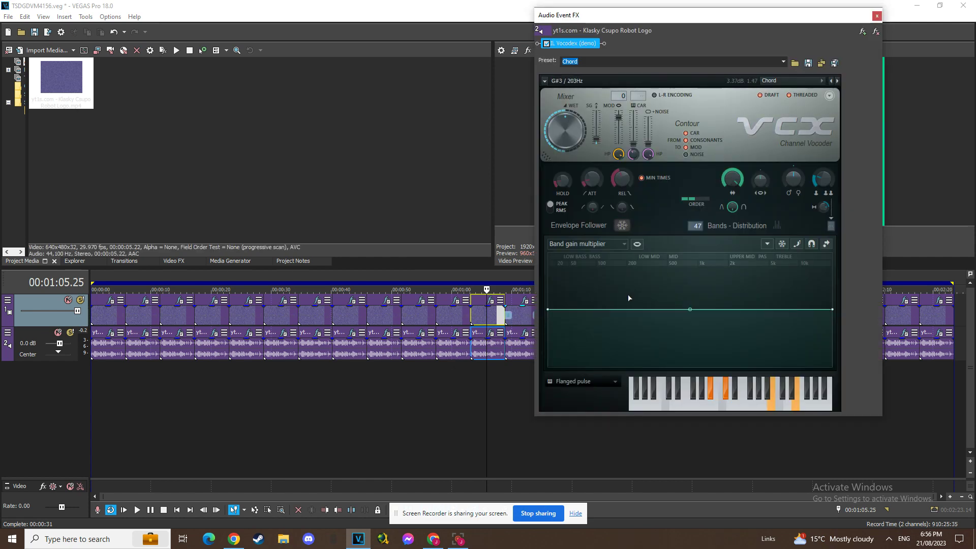
pyautogui.click(877, 16)
# - Go through all of the thirteenth clip's Gradient Map colour points and view the Vocodex settings applied to its audio
pyautogui.click(521, 300)
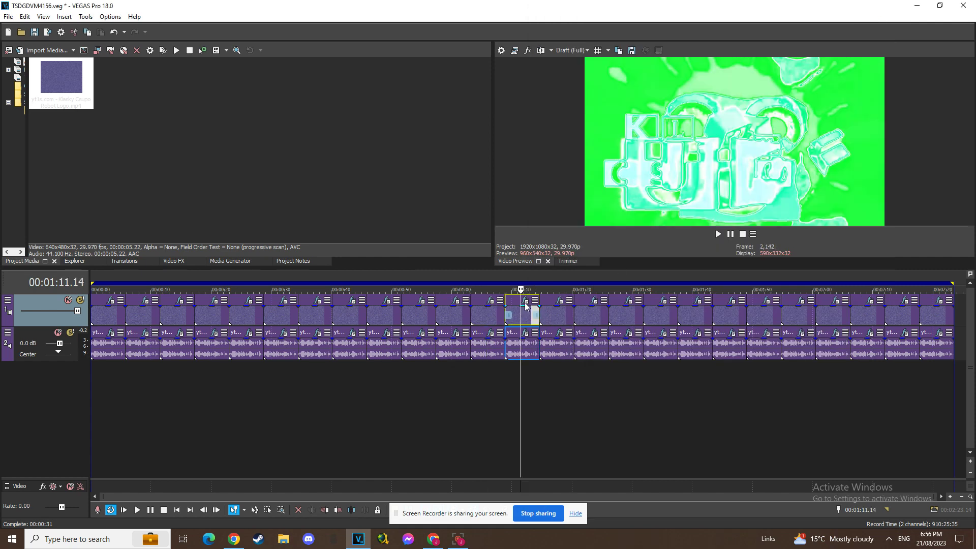
pyautogui.click(487, 209)
pyautogui.click(525, 300)
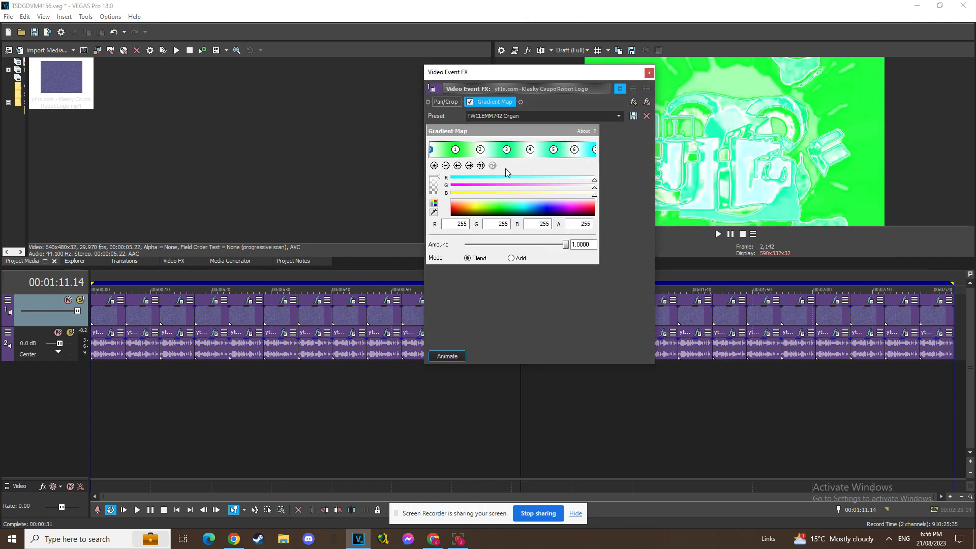
pyautogui.click(468, 165)
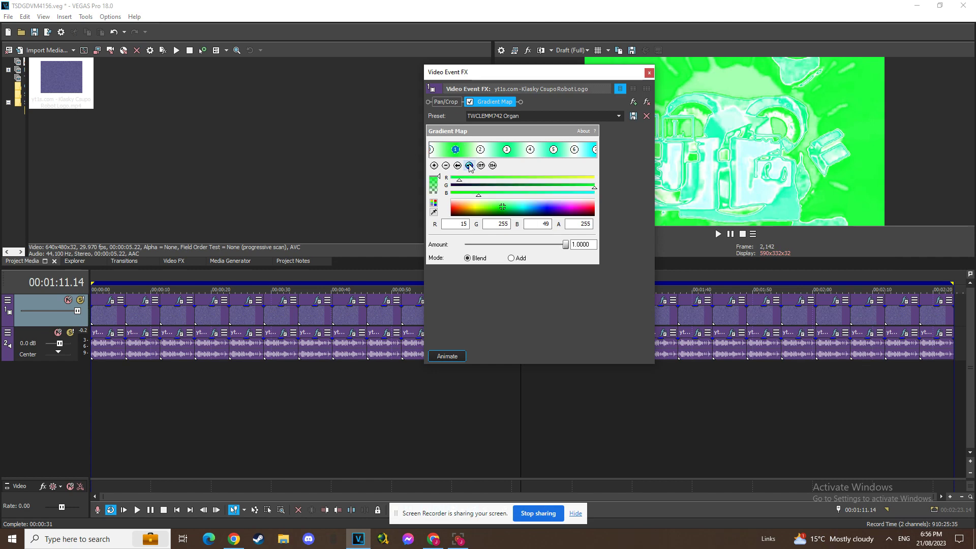
pyautogui.click(469, 166)
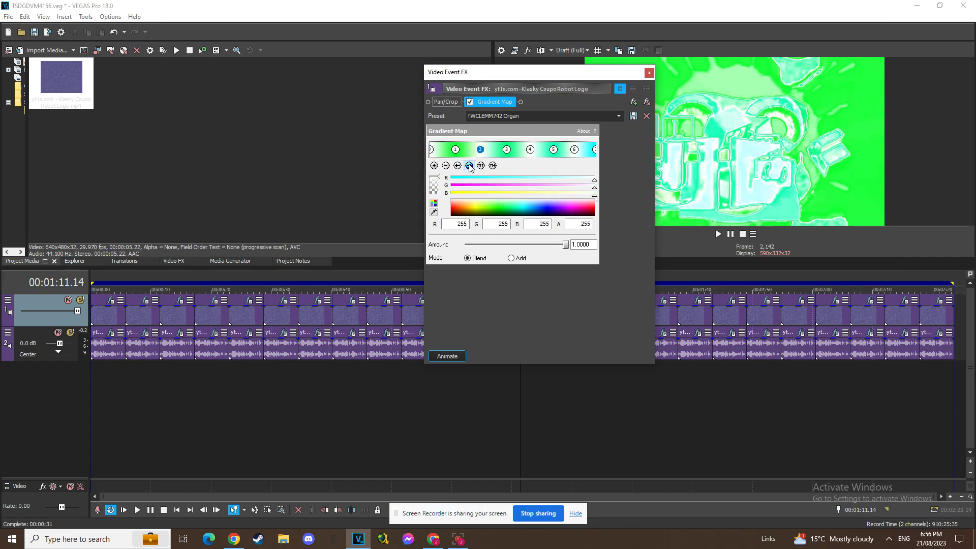
pyautogui.click(469, 165)
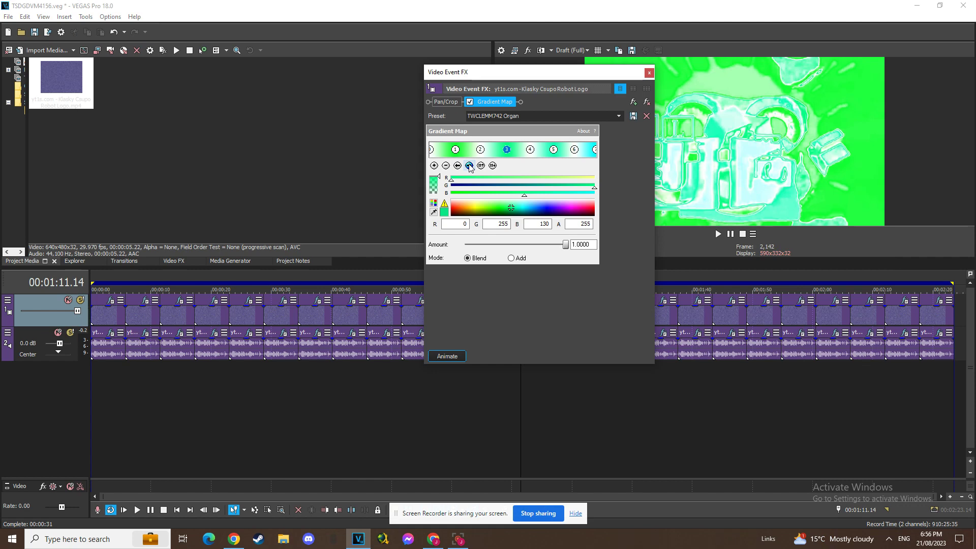
pyautogui.click(469, 166)
pyautogui.click(469, 165)
pyautogui.click(468, 166)
pyautogui.click(469, 166)
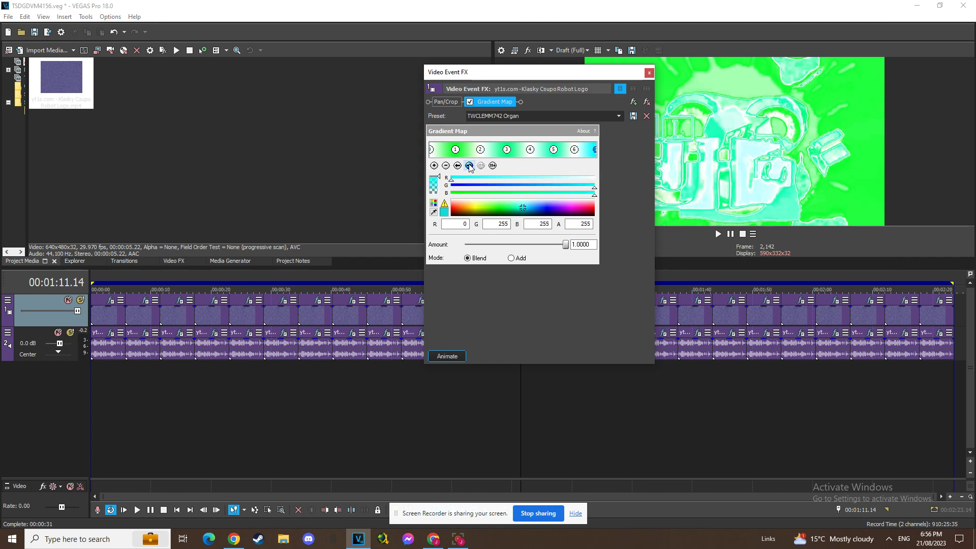
pyautogui.click(649, 72)
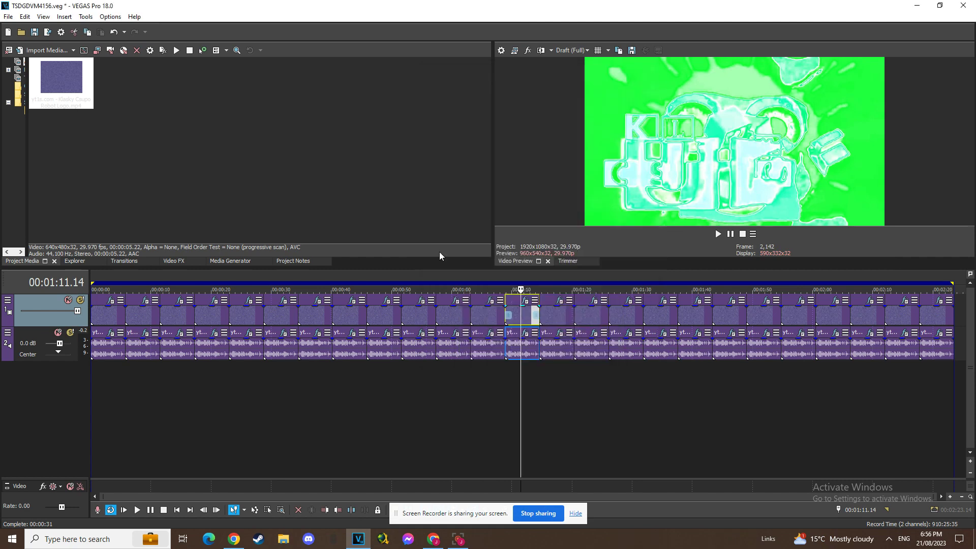
pyautogui.click(526, 332)
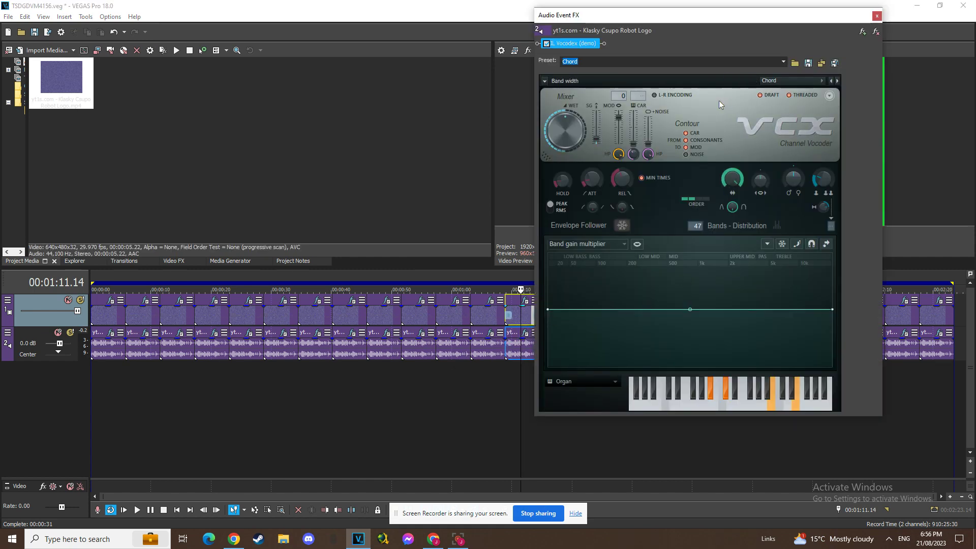
pyautogui.click(876, 16)
# - Examine the RGB values of the fourteenth clip's Gradient Map colour points and the Vocodex settings on its audio
pyautogui.click(557, 315)
pyautogui.click(528, 300)
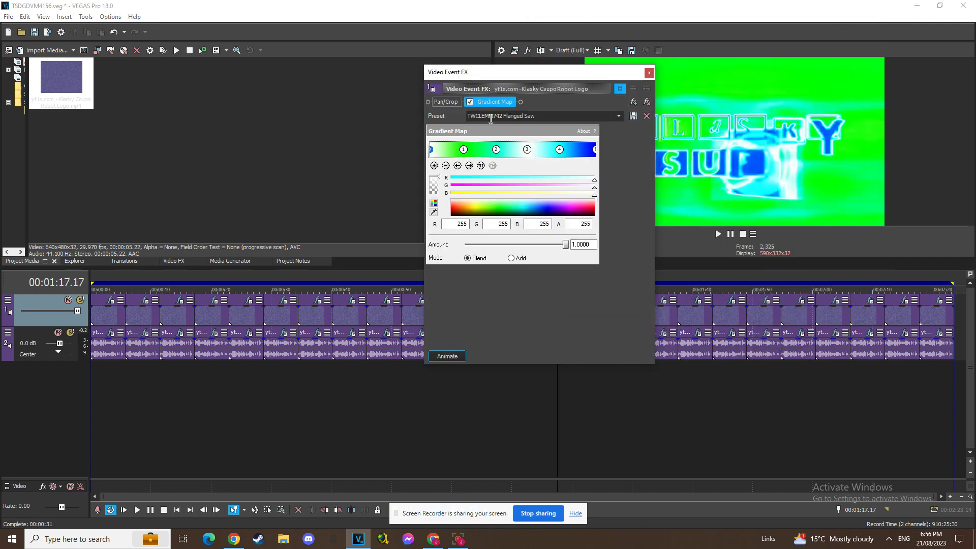
pyautogui.click(469, 166)
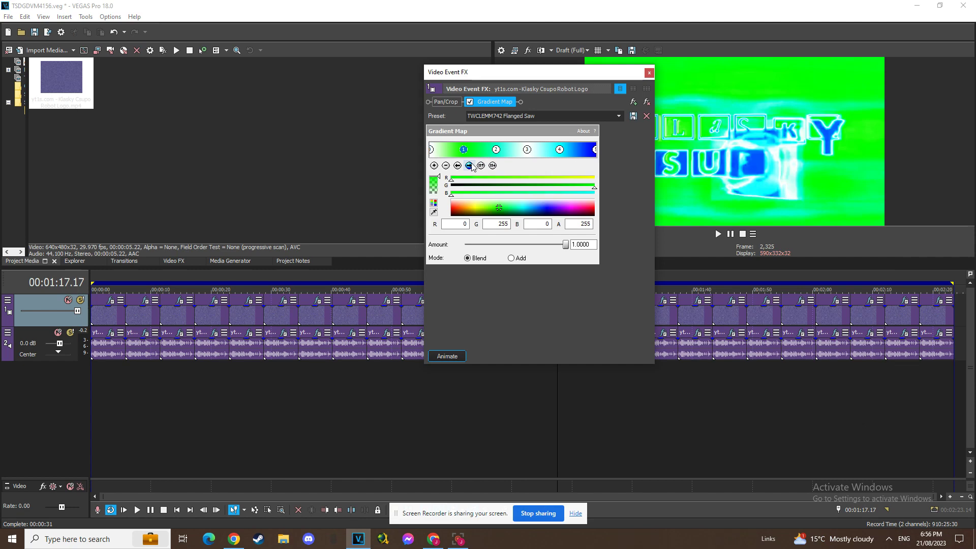
pyautogui.click(469, 166)
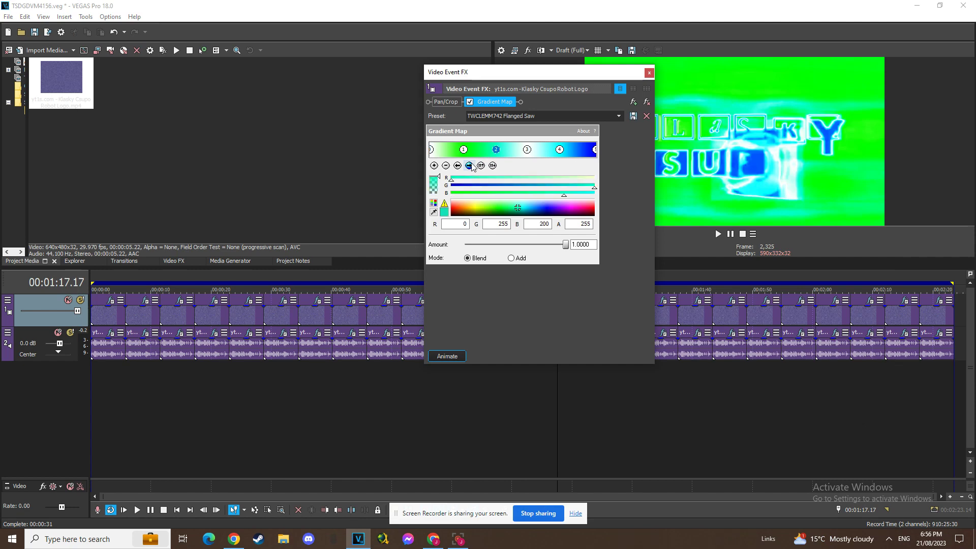
pyautogui.click(469, 166)
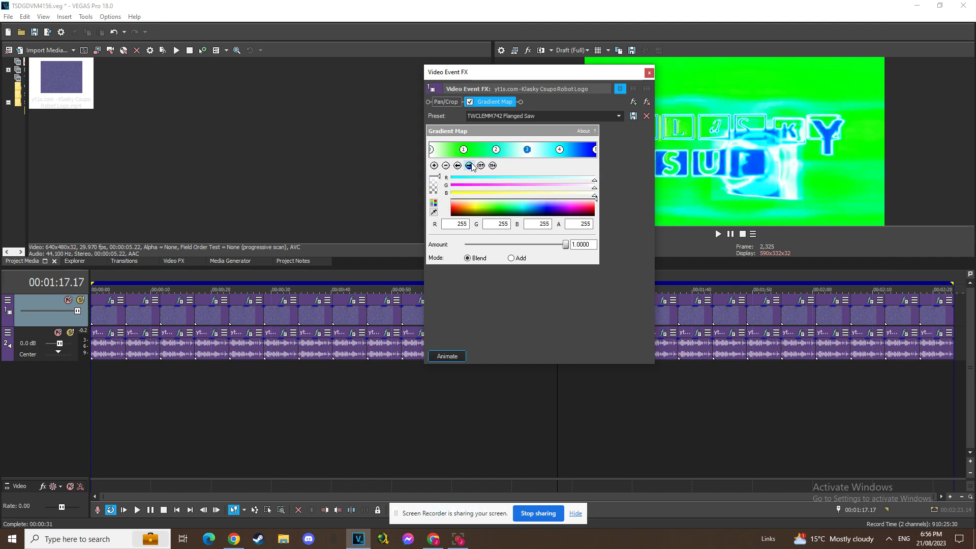
pyautogui.click(469, 166)
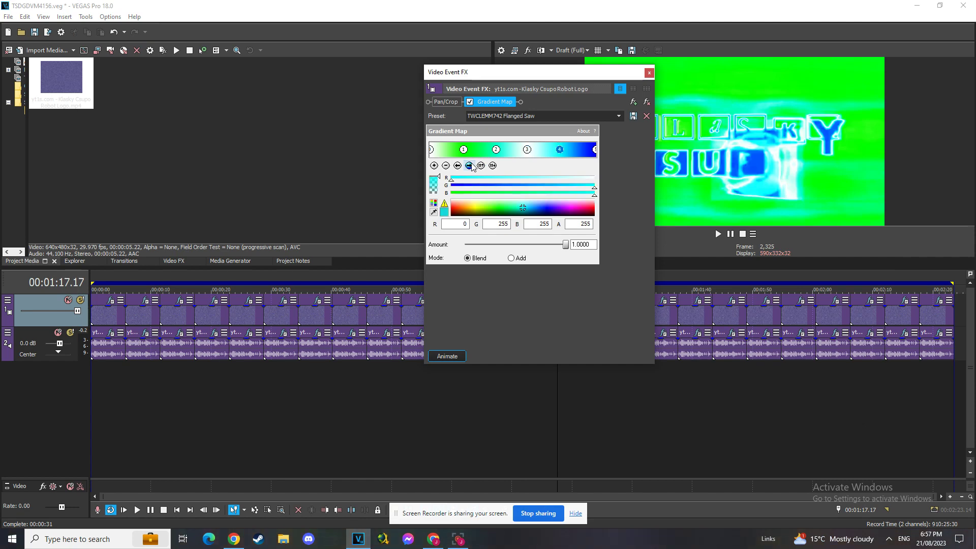
pyautogui.click(469, 165)
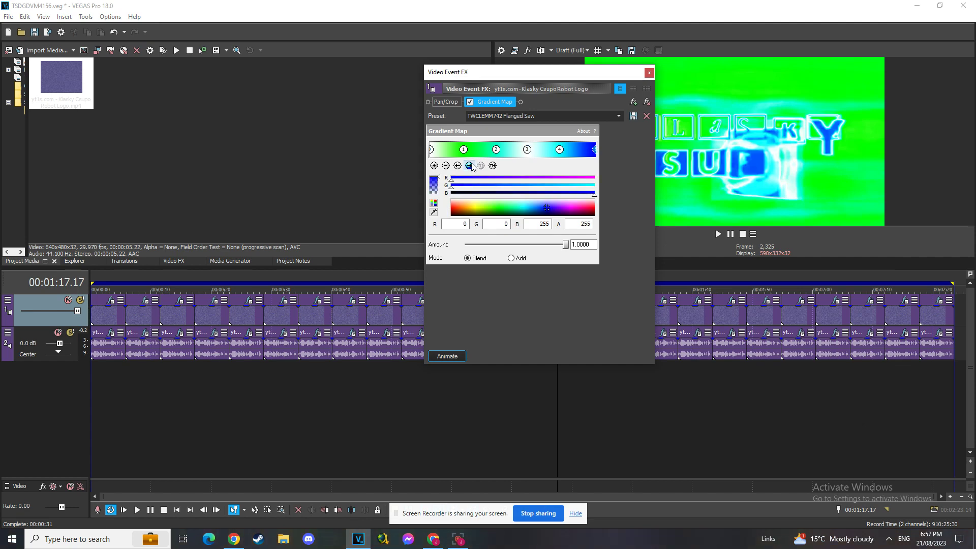
pyautogui.click(648, 73)
pyautogui.click(558, 338)
pyautogui.click(559, 334)
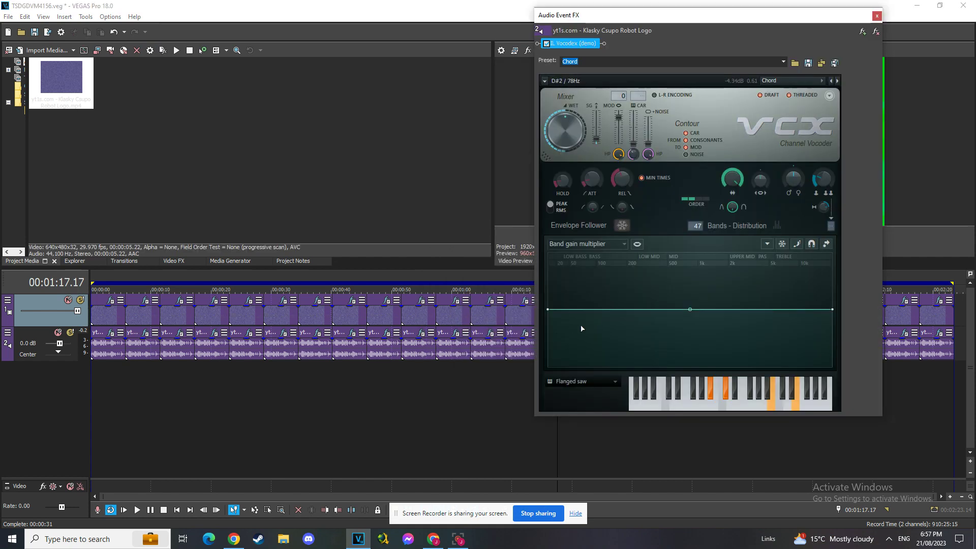
pyautogui.click(877, 16)
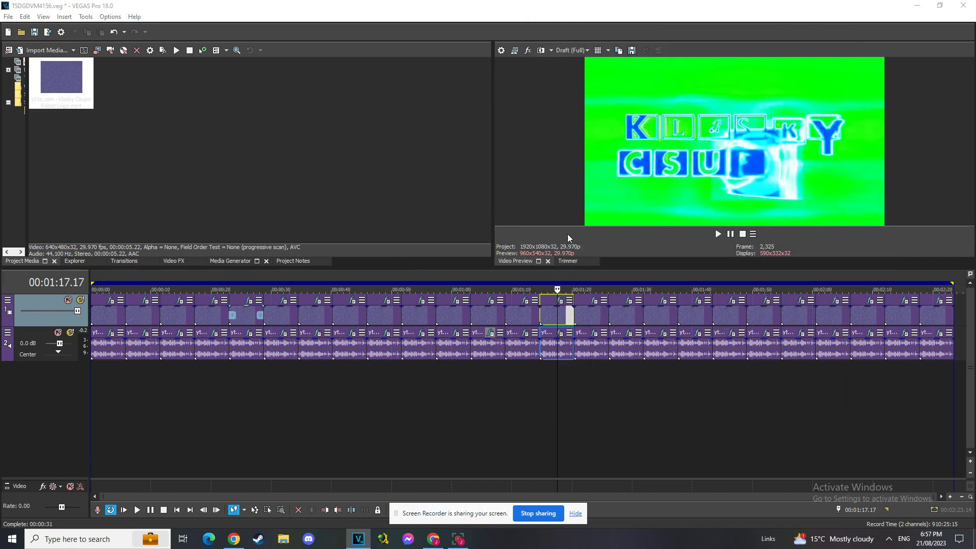
# - View the Swirl, TV Simulator and Pinch/Punch settings applied to the fifteenth clip
pyautogui.click(591, 310)
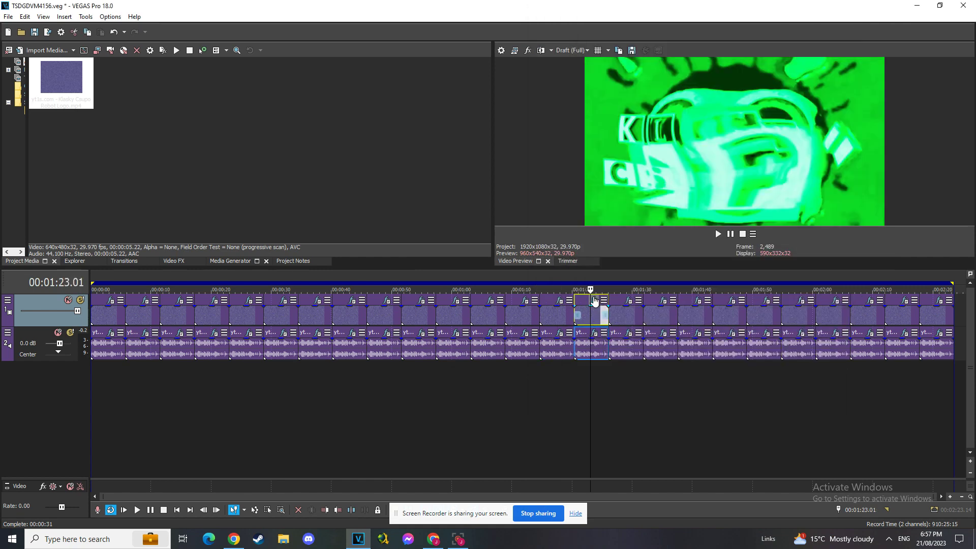
pyautogui.click(595, 300)
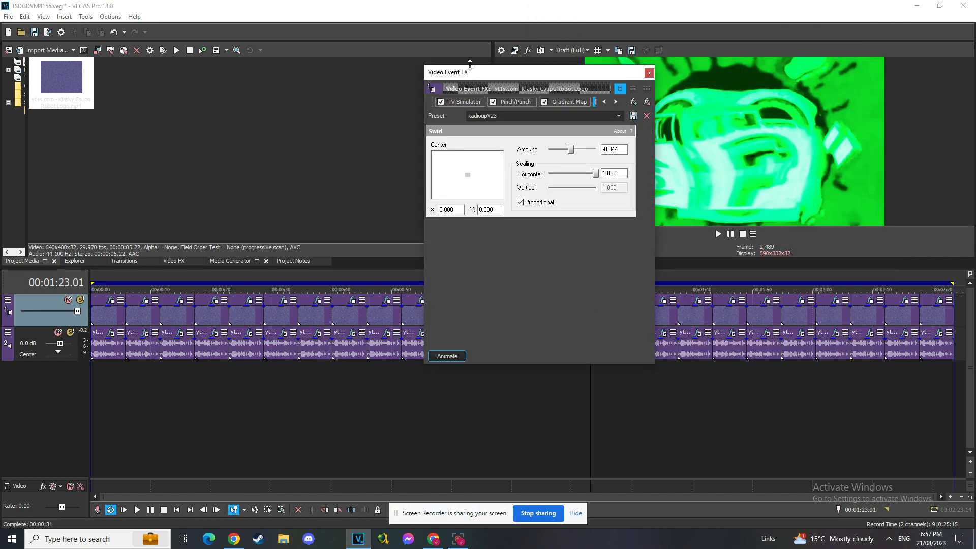
pyautogui.click(463, 102)
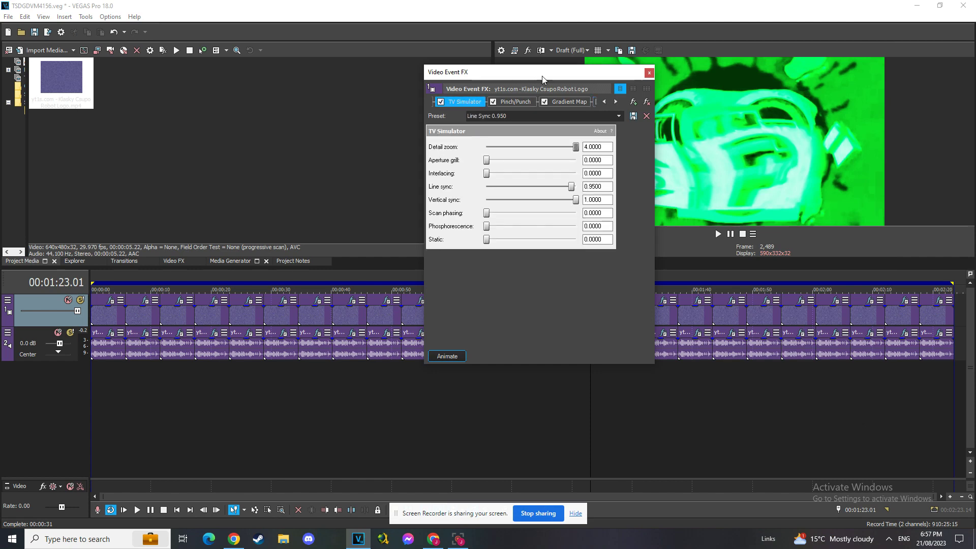
pyautogui.click(515, 102)
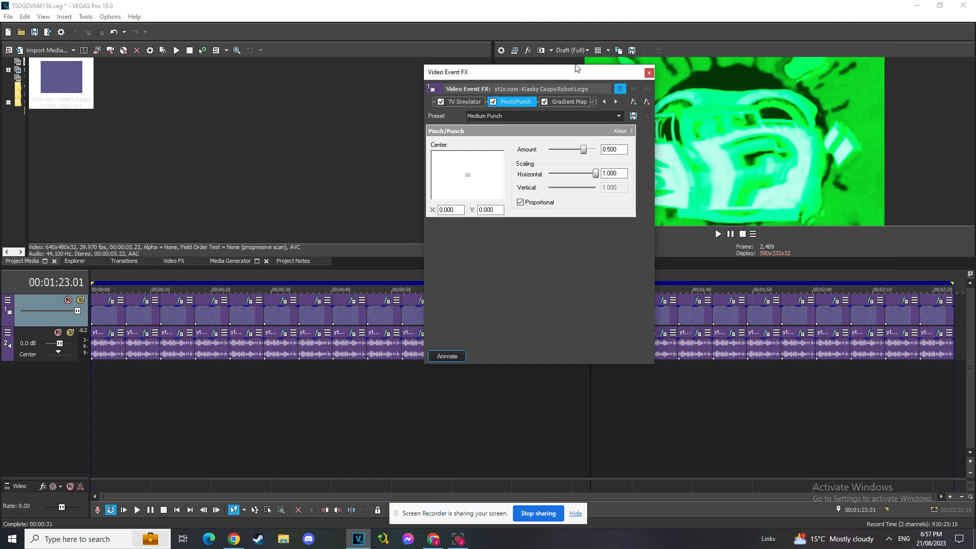
# - Step through the RGB values of every Gradient Map colour point on the fifteenth clip
pyautogui.click(571, 103)
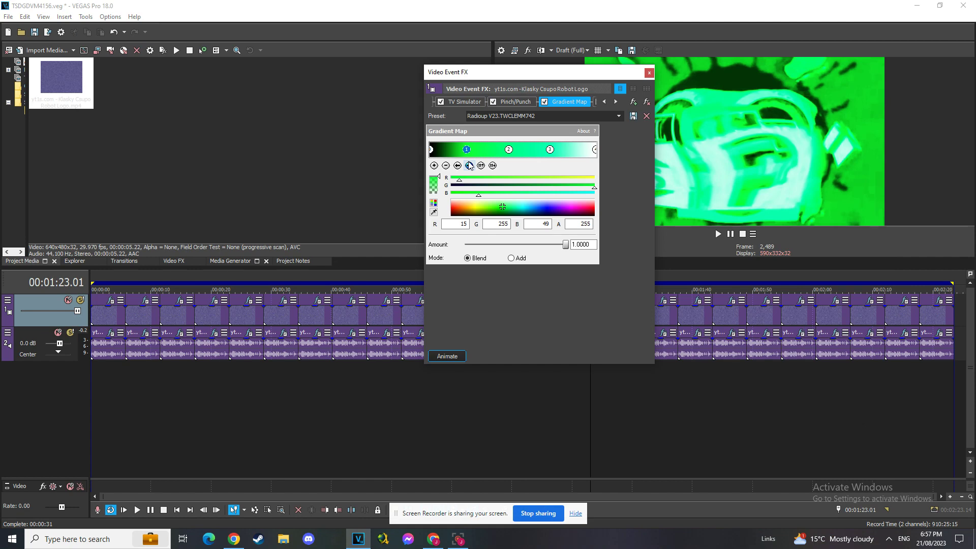
pyautogui.click(469, 166)
pyautogui.click(469, 166)
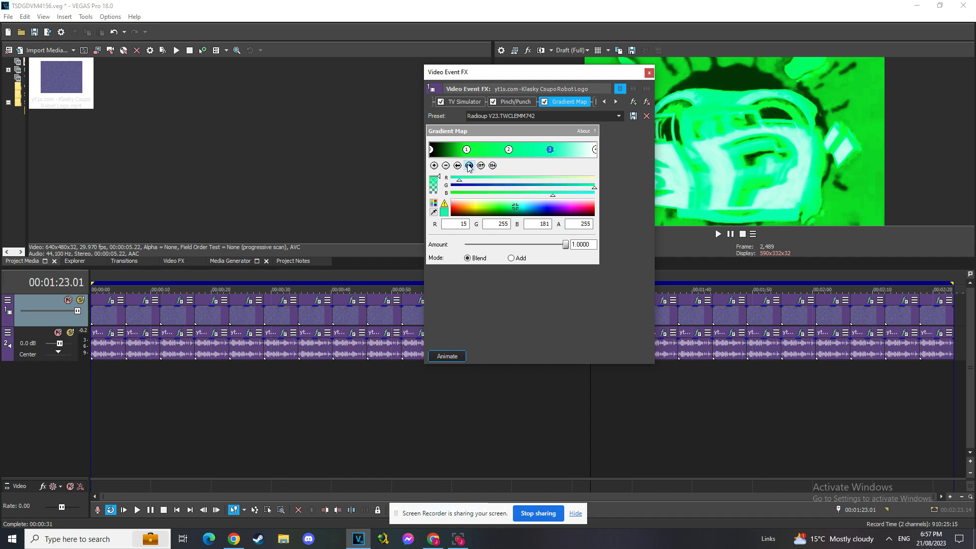
pyautogui.click(469, 166)
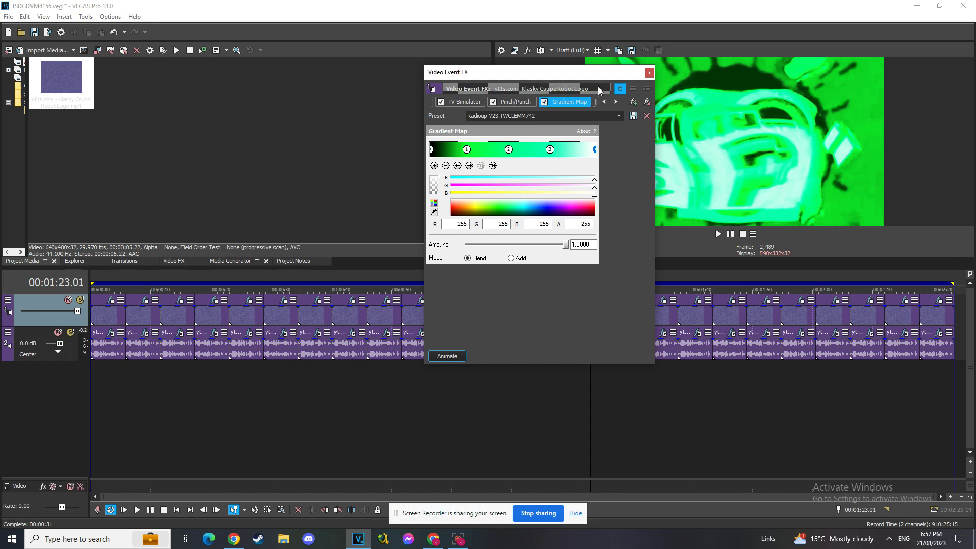
# - View the last Swirl effect in the fifteenth clip's video chain and the Vocodex settings on its audio
pyautogui.click(615, 102)
pyautogui.click(564, 103)
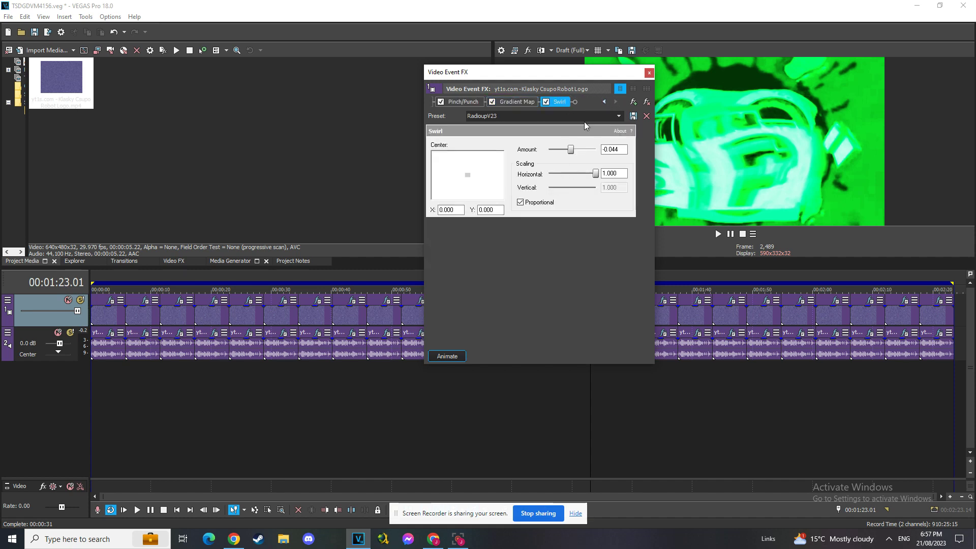
pyautogui.click(649, 73)
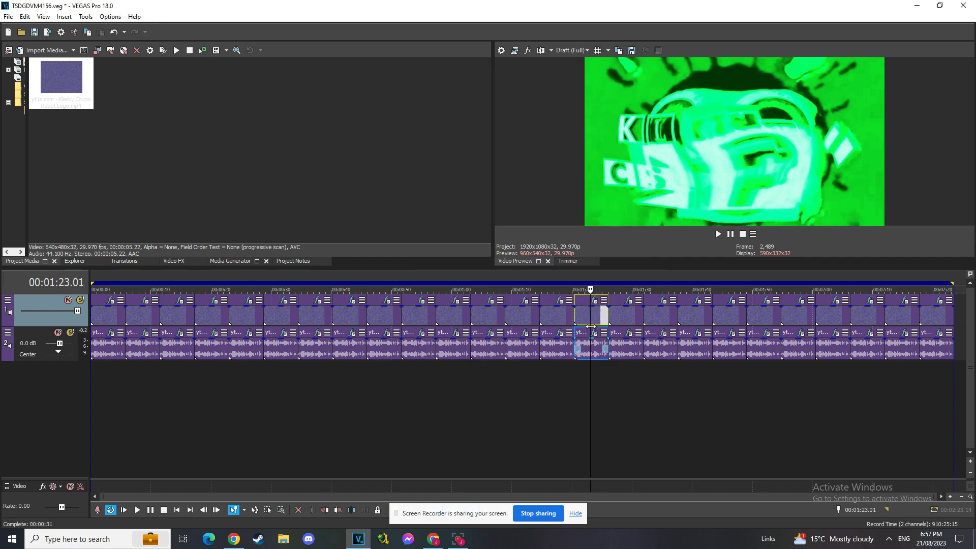
pyautogui.click(594, 333)
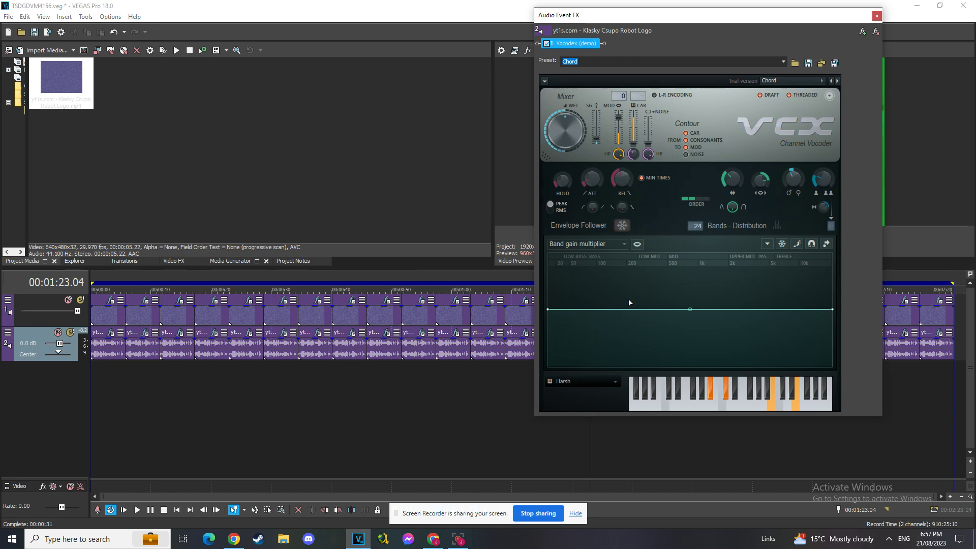
pyautogui.click(876, 16)
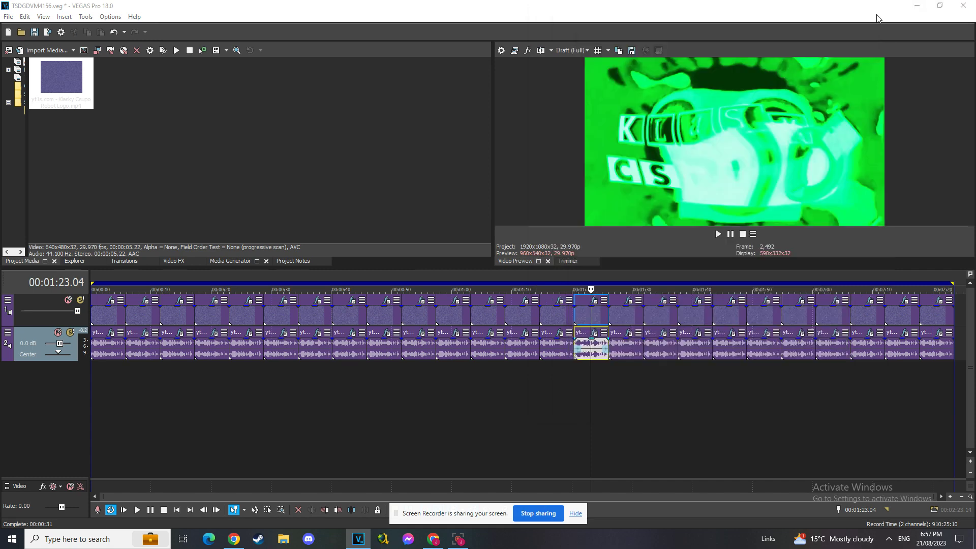
# - Inspect the sixteenth clip's Gradient Map colour points one by one, along with the Vocodex settings on its audio
pyautogui.click(620, 312)
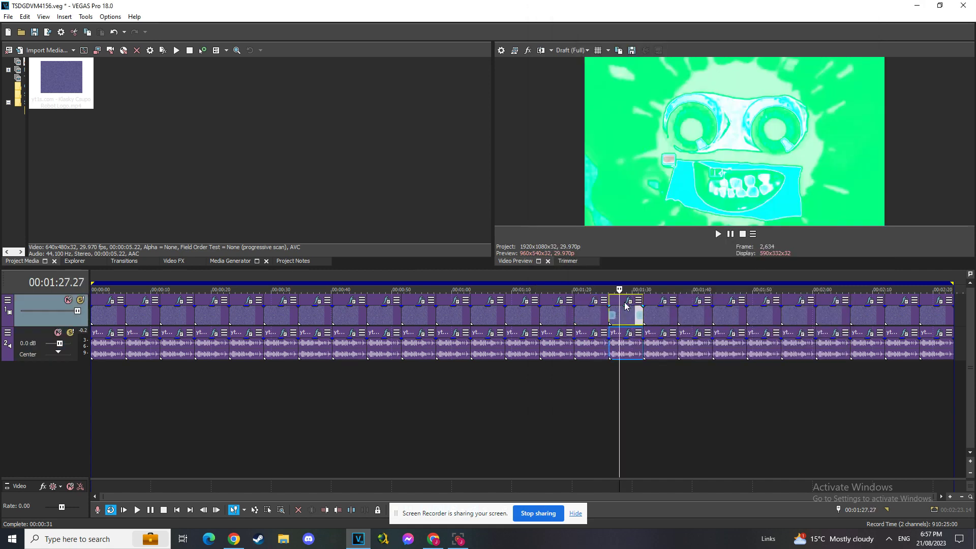
pyautogui.click(629, 300)
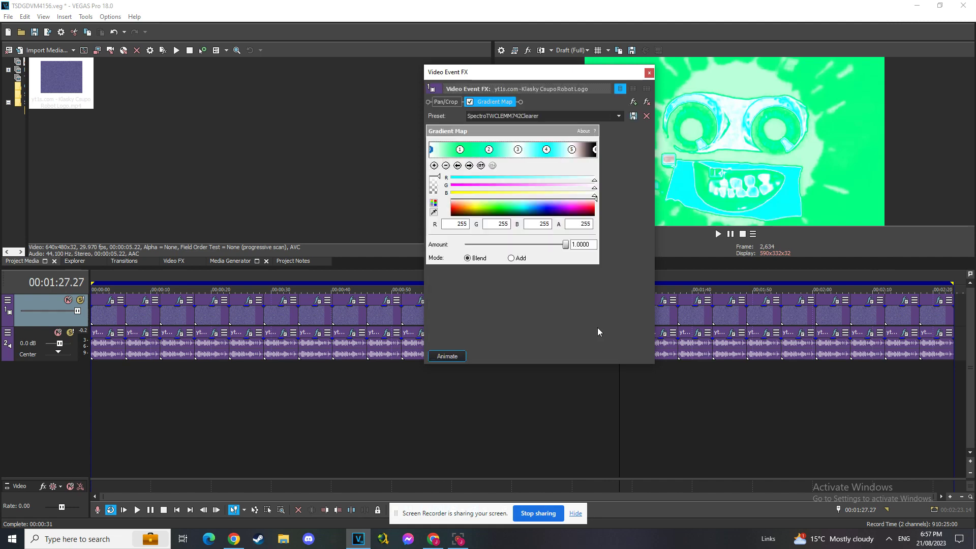
pyautogui.click(469, 165)
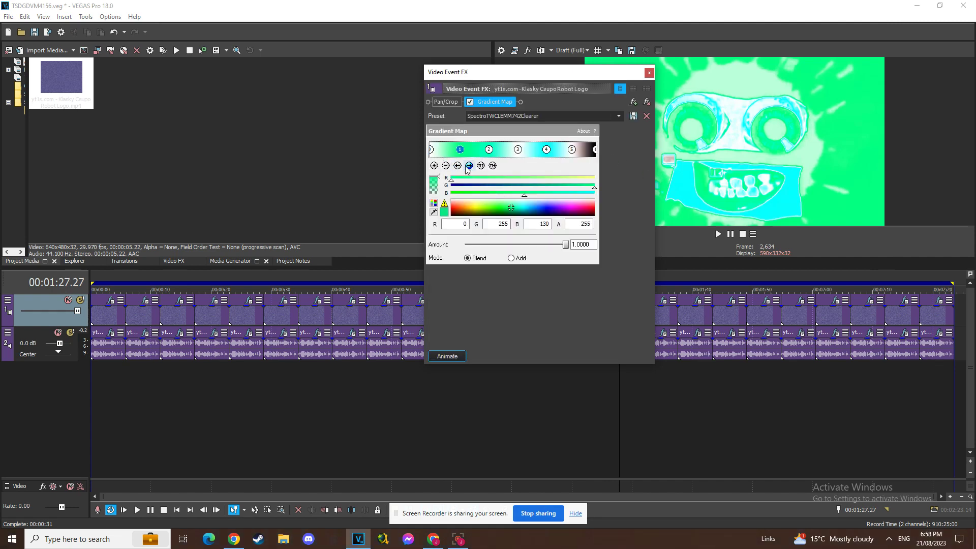
pyautogui.click(469, 166)
pyautogui.click(469, 166)
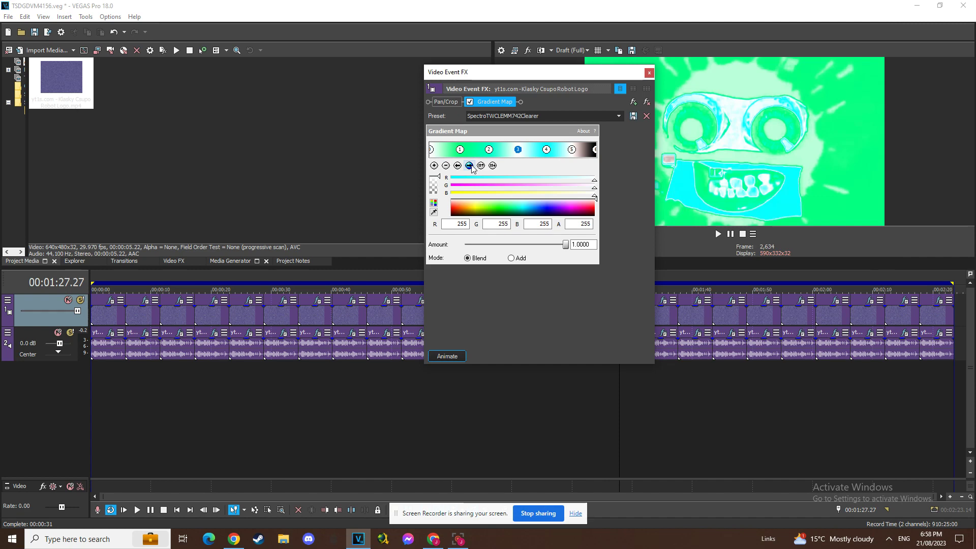
pyautogui.click(469, 165)
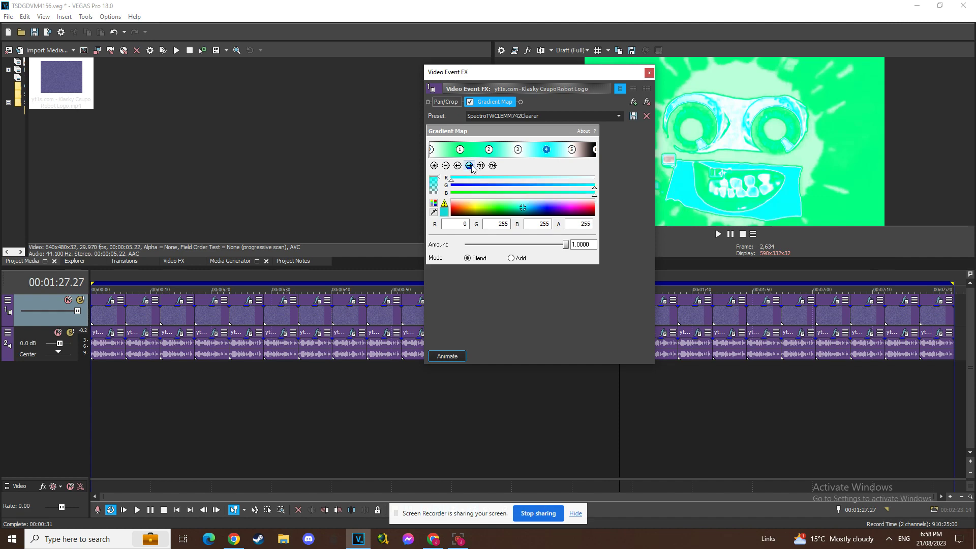
pyautogui.click(469, 166)
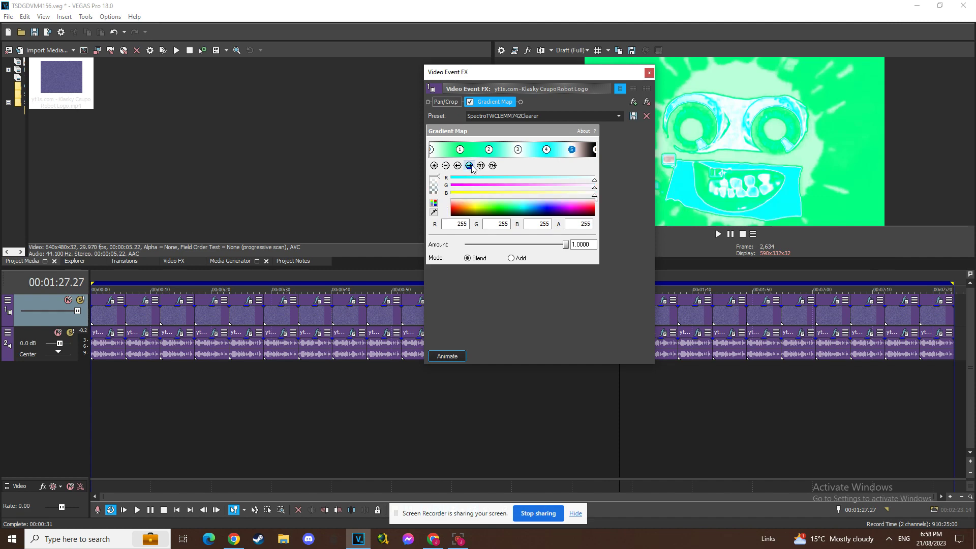
pyautogui.click(470, 166)
pyautogui.click(649, 73)
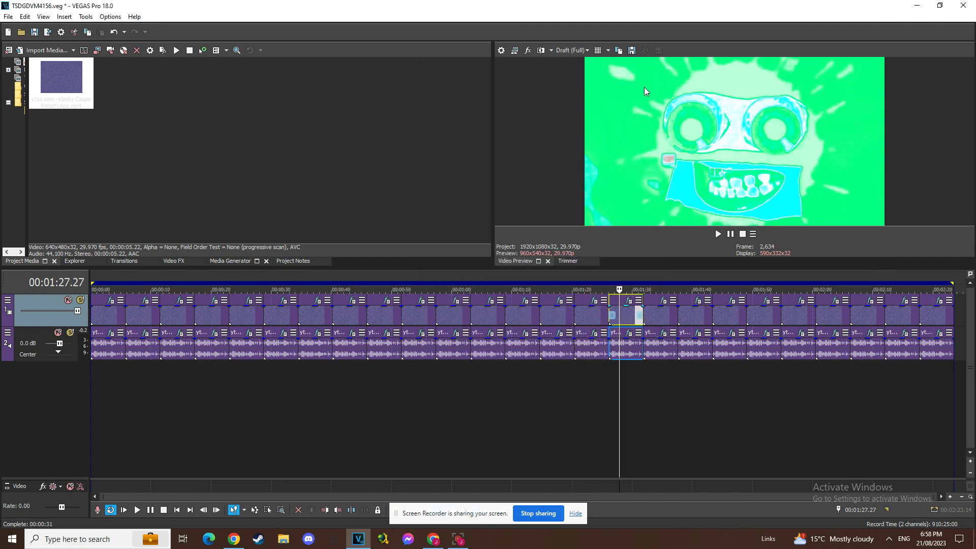
pyautogui.click(630, 333)
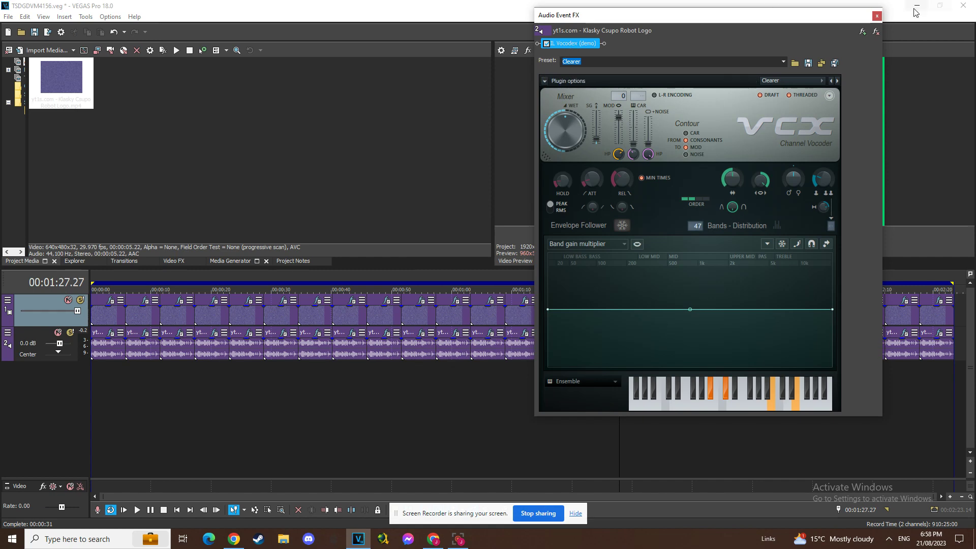
pyautogui.click(877, 17)
# - View the NewBlue LE Light Rays and Rays settings applied to the seventeenth clip
pyautogui.click(659, 315)
pyautogui.click(664, 300)
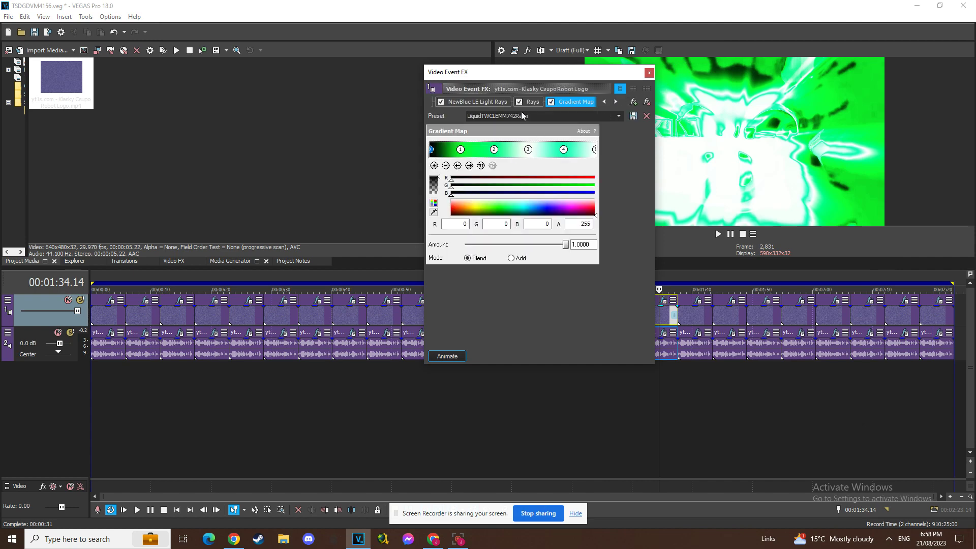
pyautogui.click(475, 103)
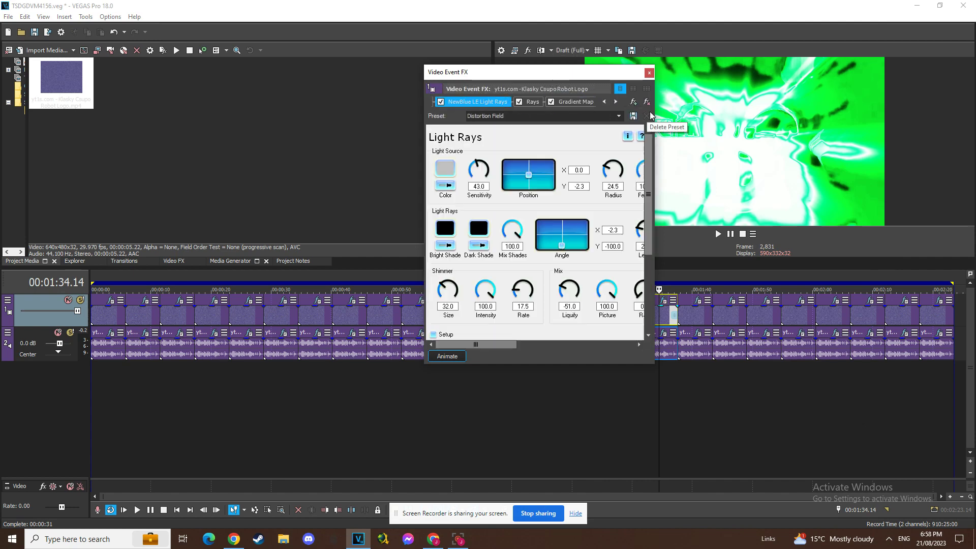
pyautogui.click(534, 103)
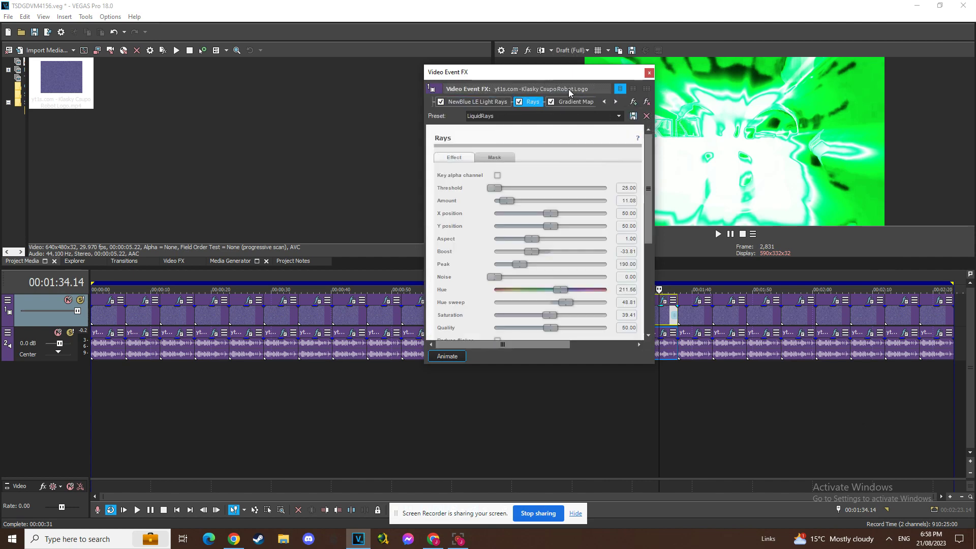
# - Read the RGB values of each Gradient Map colour point on the seventeenth clip
pyautogui.click(576, 102)
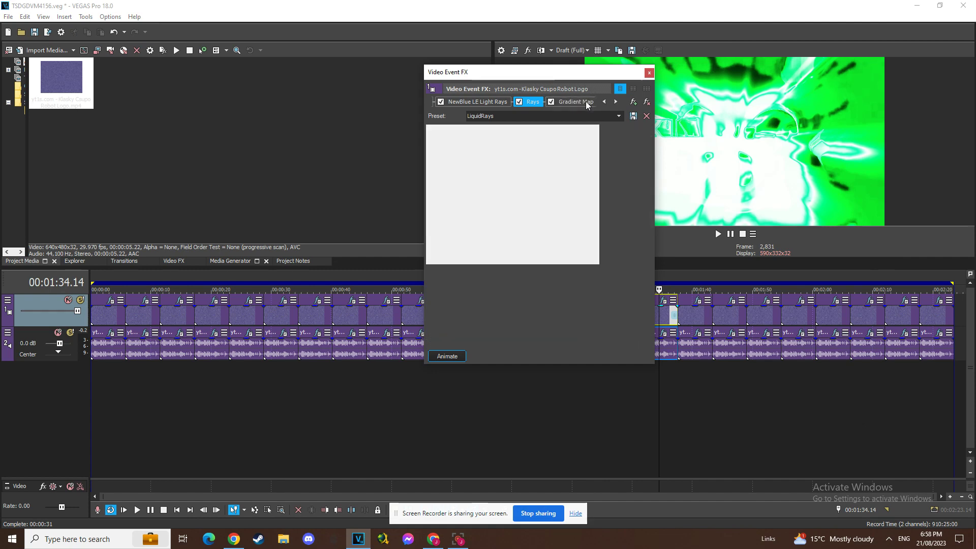
pyautogui.click(469, 166)
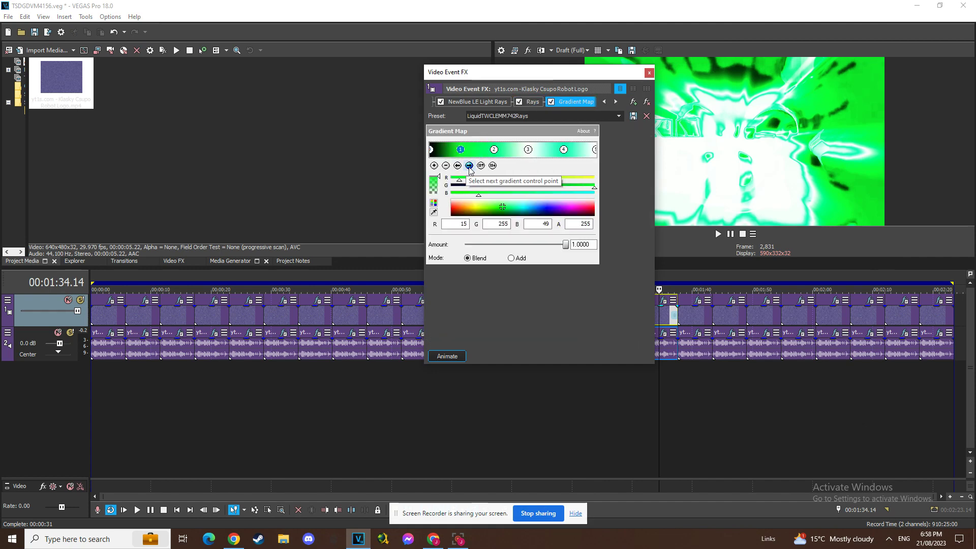
pyautogui.click(469, 166)
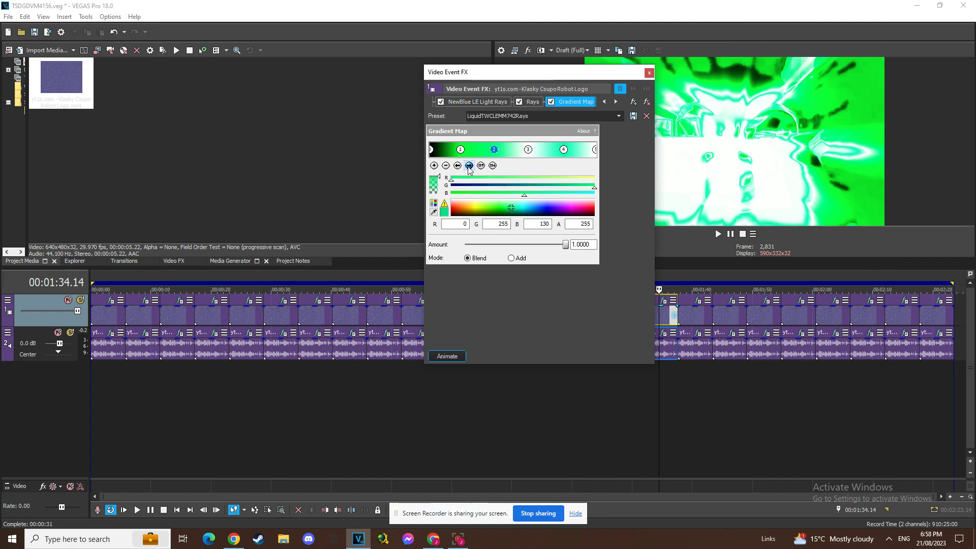
pyautogui.click(469, 167)
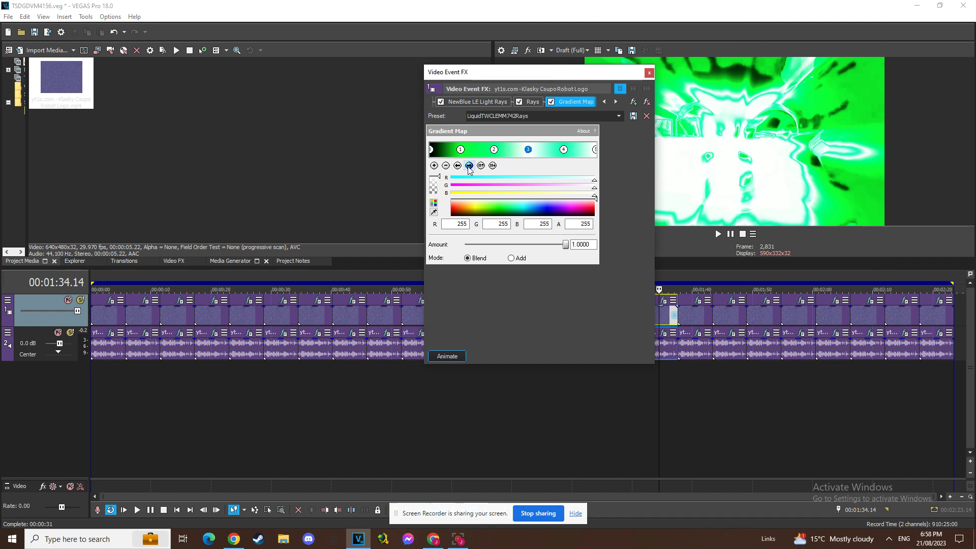
pyautogui.click(469, 166)
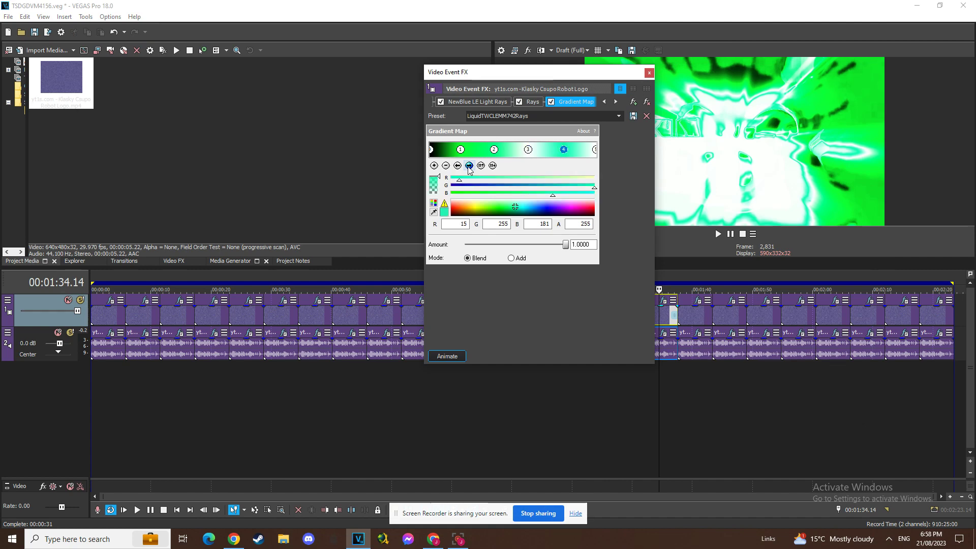
pyautogui.click(469, 166)
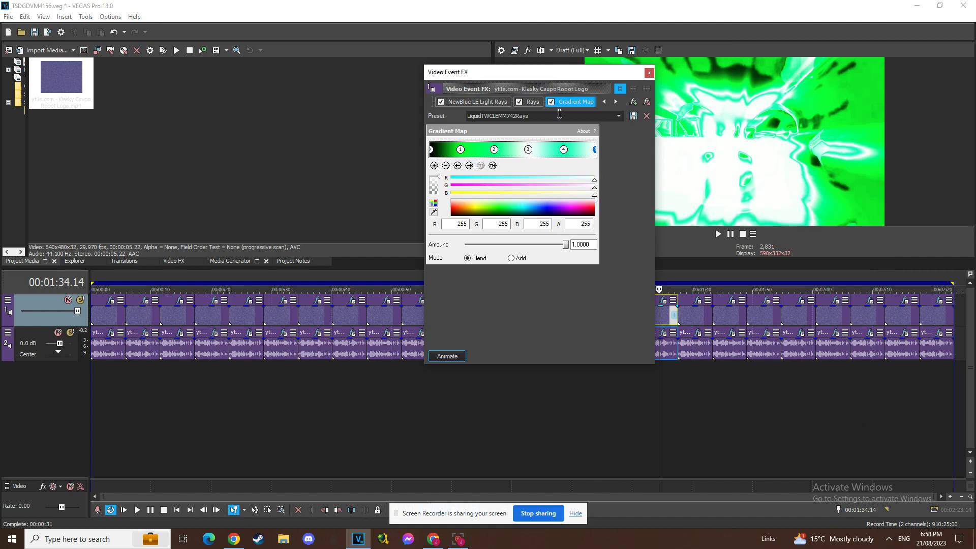
pyautogui.click(648, 74)
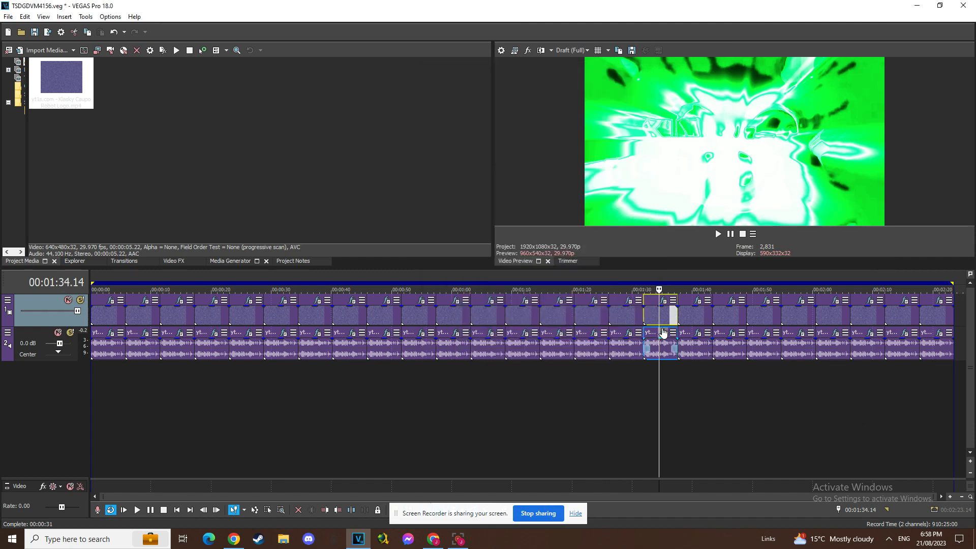
# - Check the tb_grumblebum, ExpressFX Chorus and Vocodex settings on the seventeenth clip's audio
pyautogui.click(663, 332)
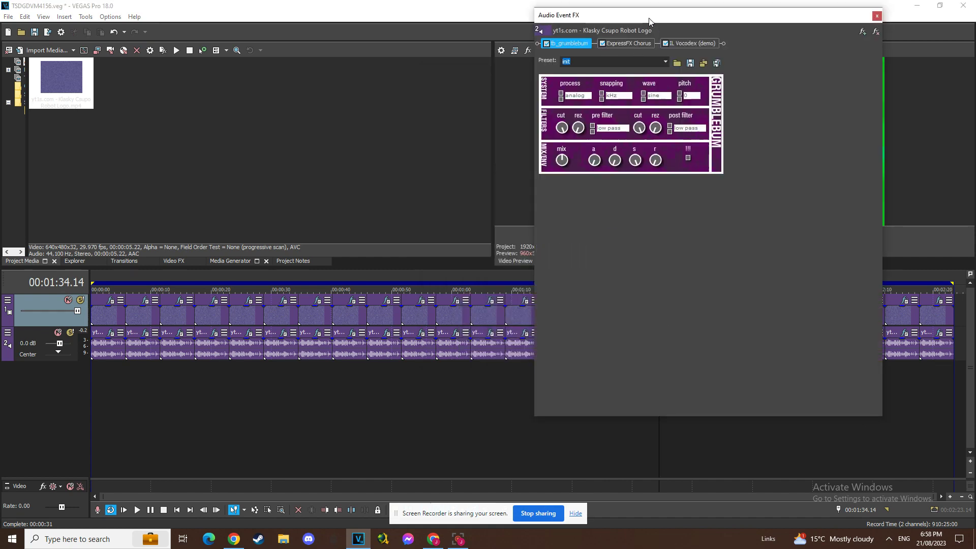
pyautogui.click(630, 44)
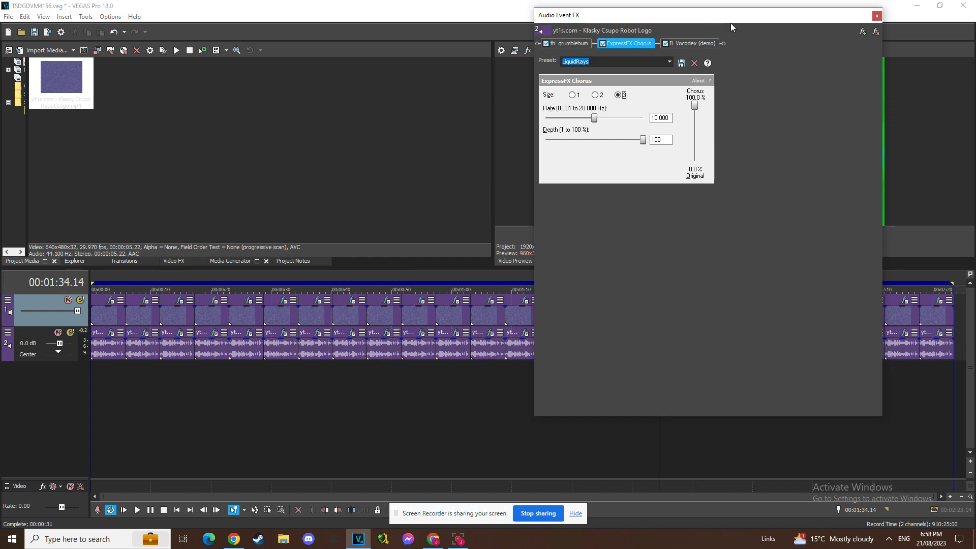
pyautogui.click(699, 43)
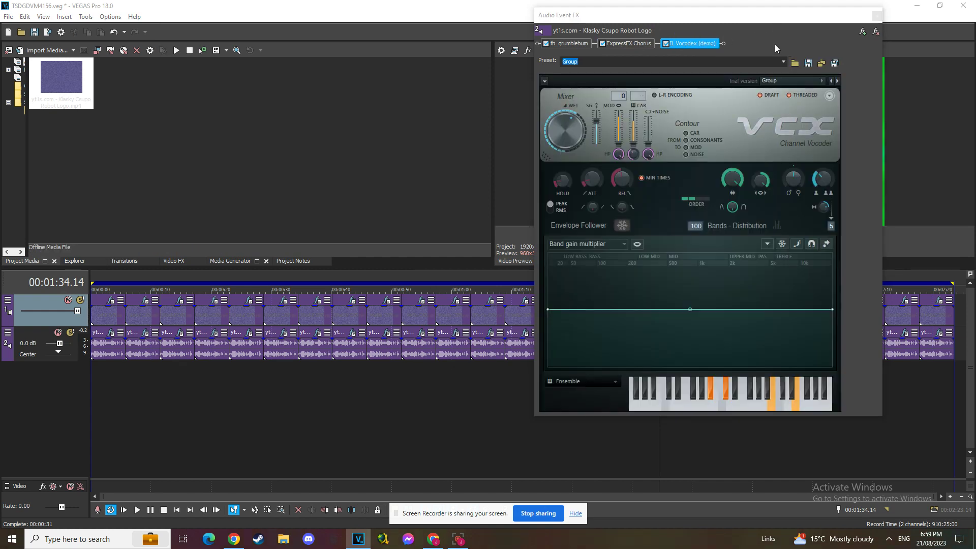
pyautogui.click(877, 16)
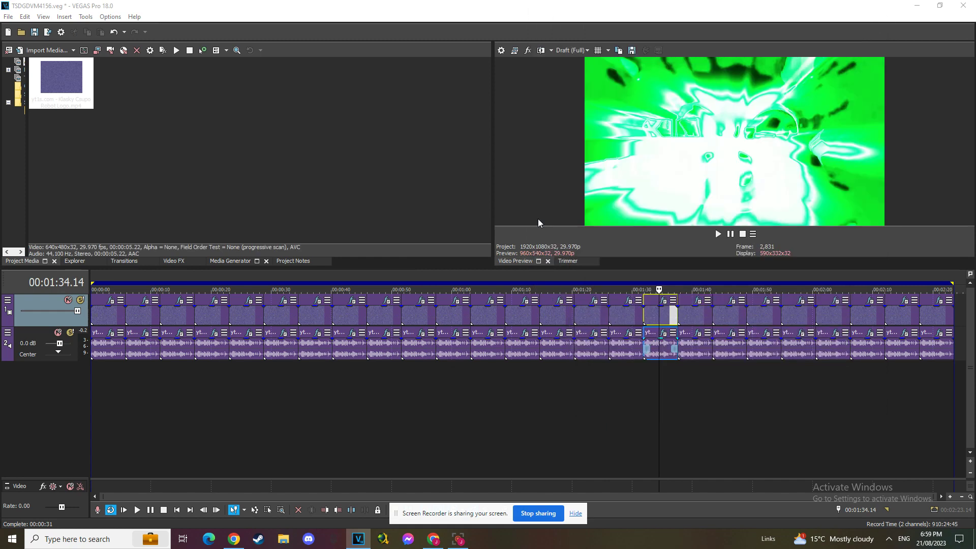
# - View the Starburst settings on the eighteenth clip, keeping Starburst ahead of Gradient Map in the effect chain
pyautogui.click(694, 305)
pyautogui.click(698, 301)
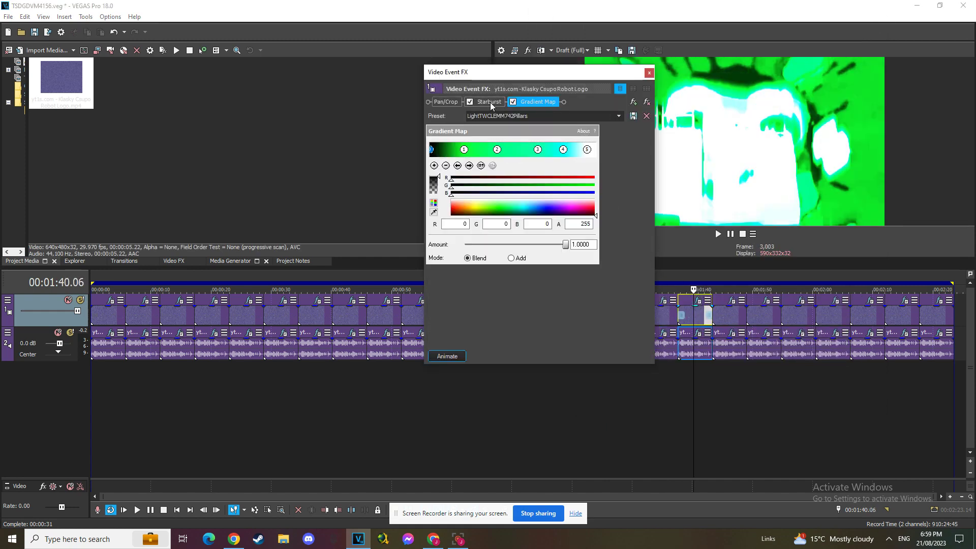
pyautogui.click(490, 102)
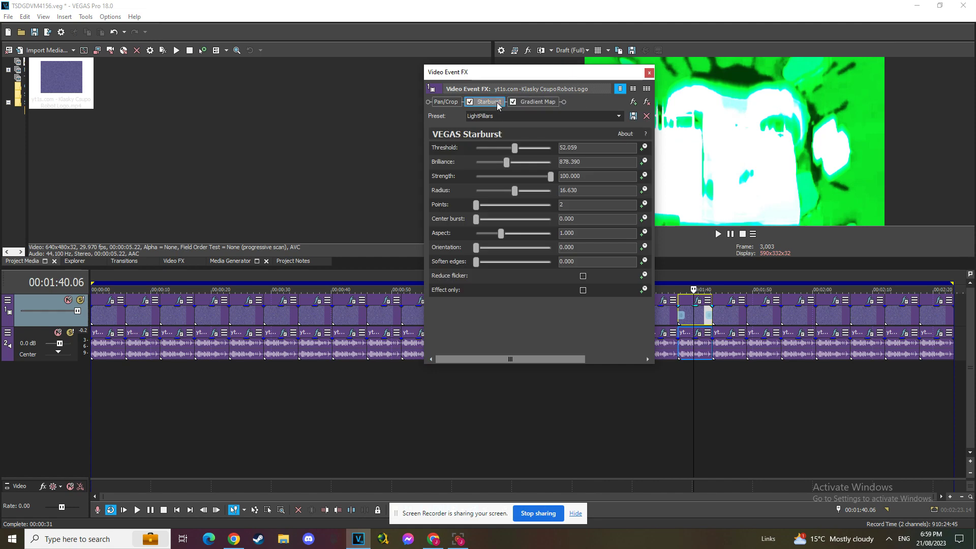
pyautogui.moveTo(497, 104); pyautogui.dragTo(585, 107)
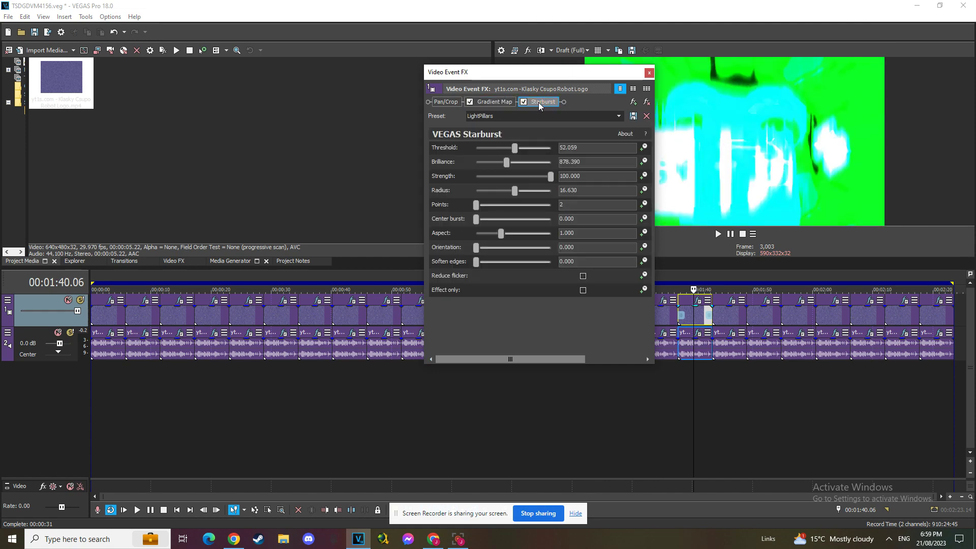
pyautogui.moveTo(507, 110); pyautogui.dragTo(535, 102)
# - Read the RGB values of each Gradient Map colour point on the eighteenth clip
pyautogui.click(469, 167)
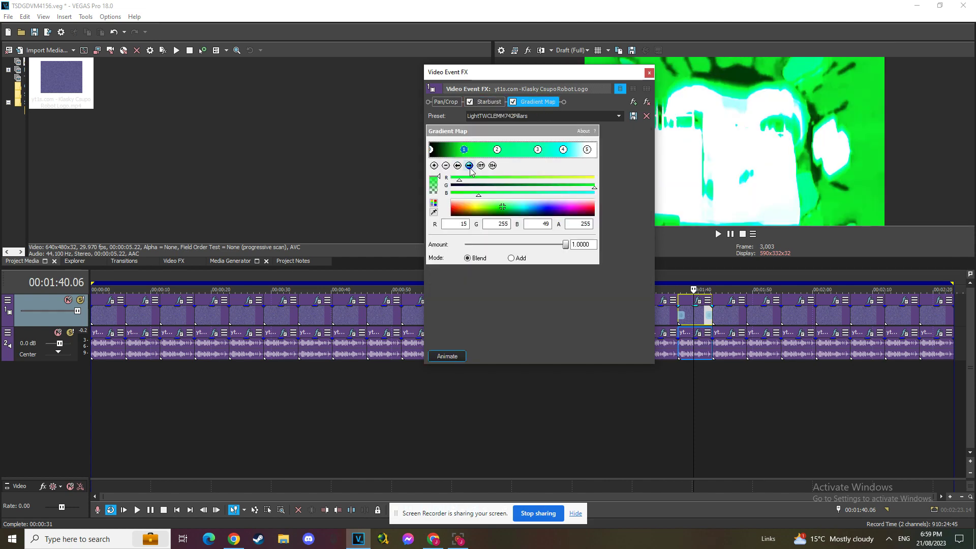
pyautogui.click(469, 166)
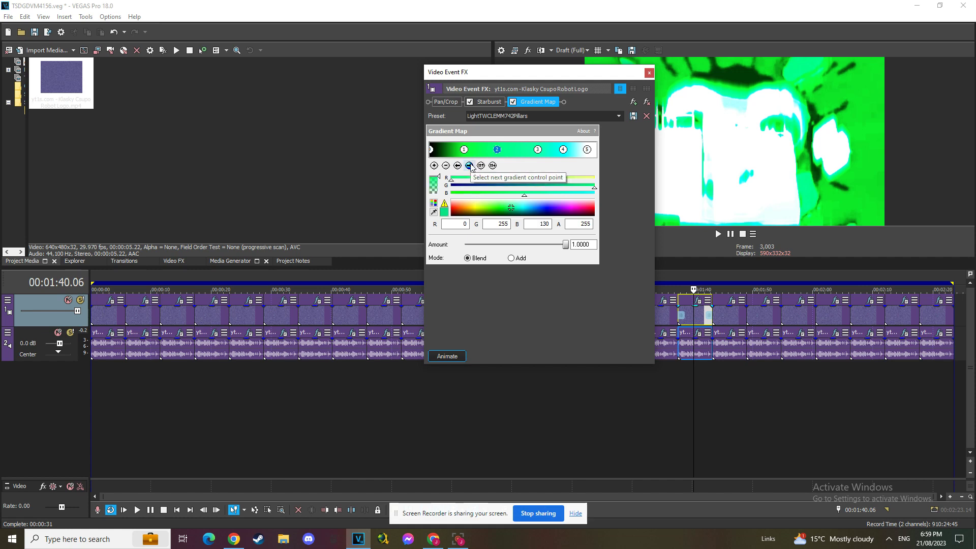
pyautogui.click(470, 166)
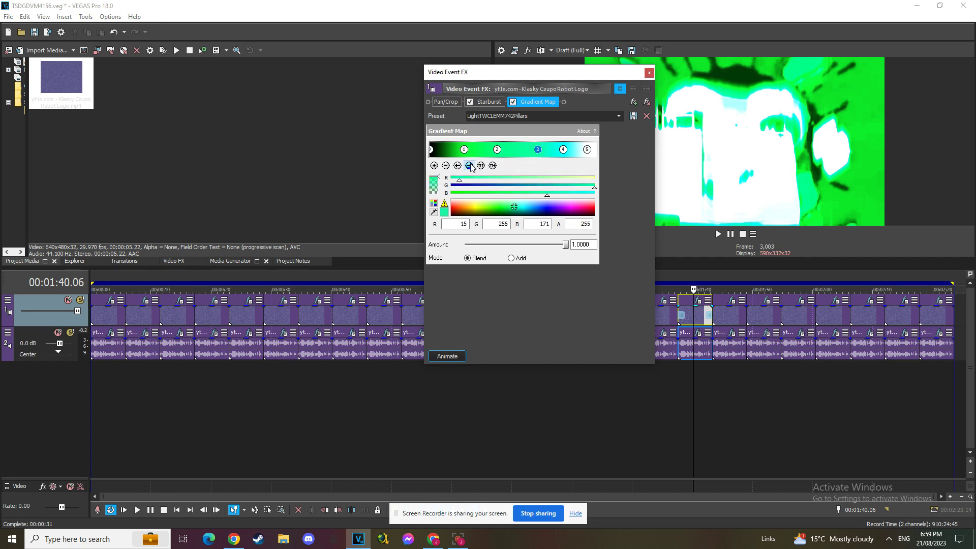
pyautogui.click(469, 166)
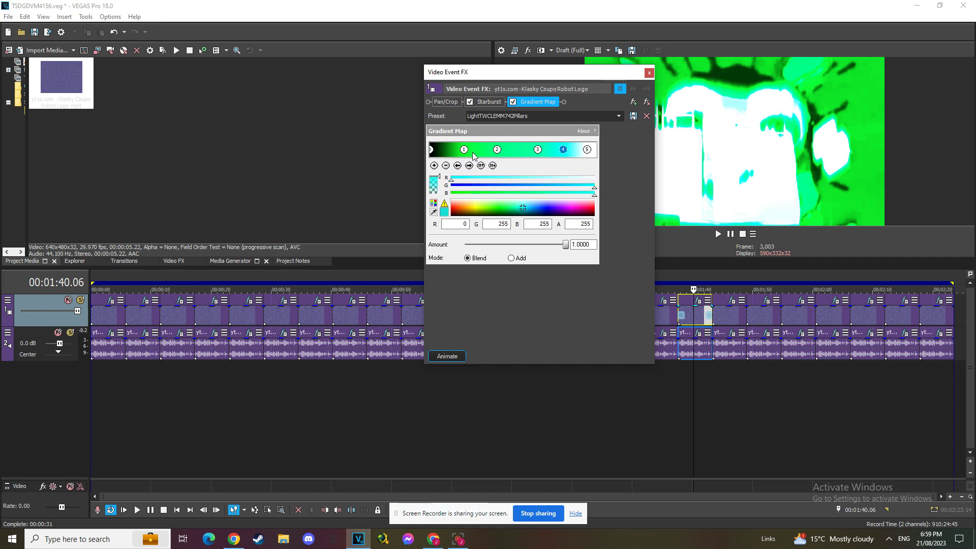
pyautogui.click(649, 72)
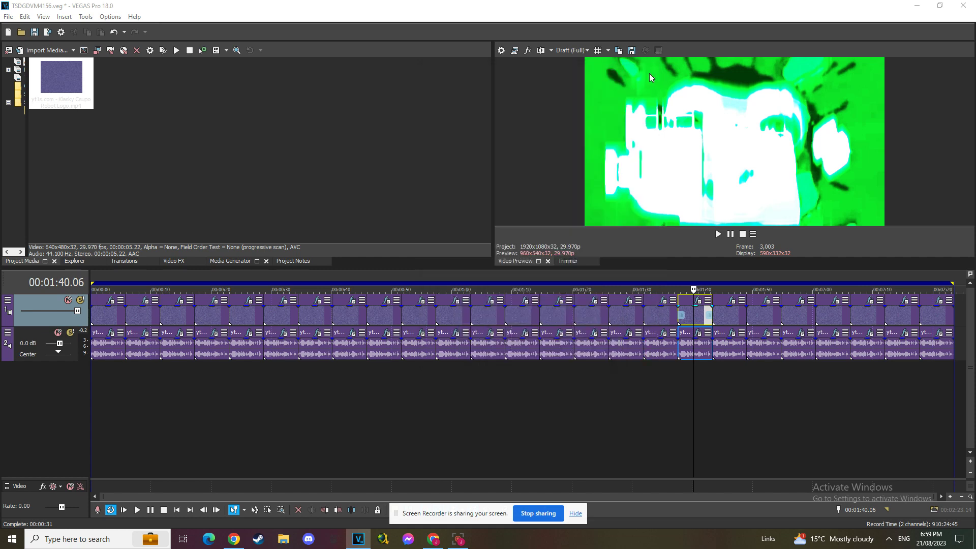
# - Check the SPECTROR and Vocodex settings on the eighteenth clip's audio
pyautogui.click(697, 332)
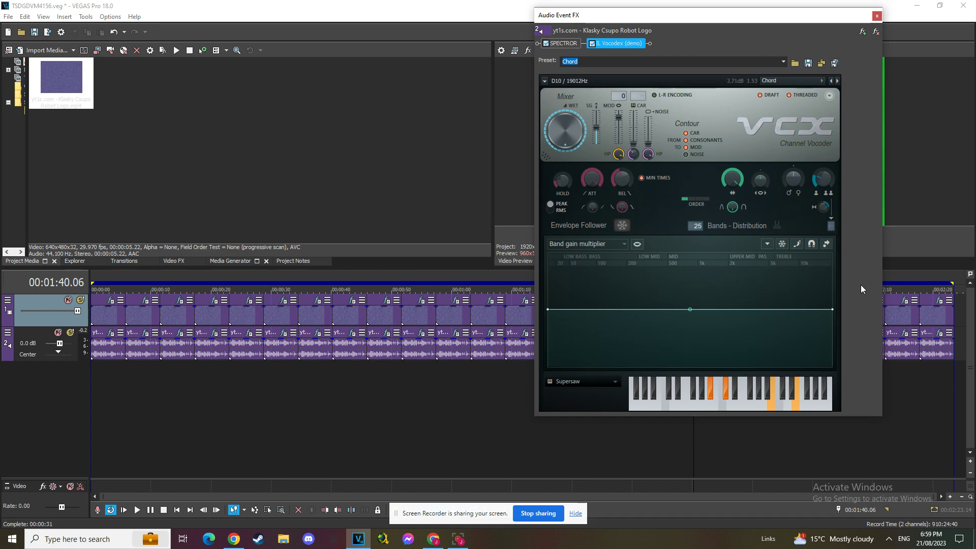
pyautogui.click(562, 44)
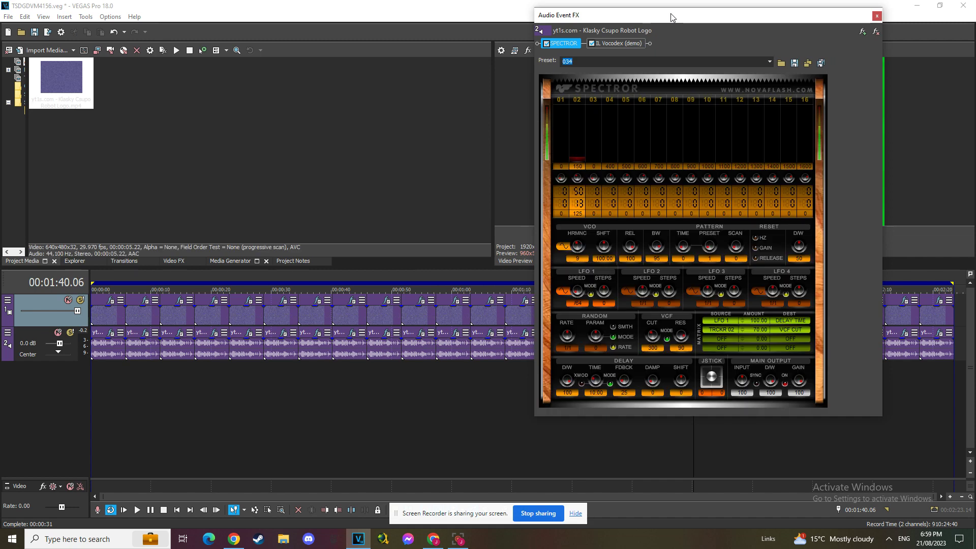
pyautogui.click(619, 44)
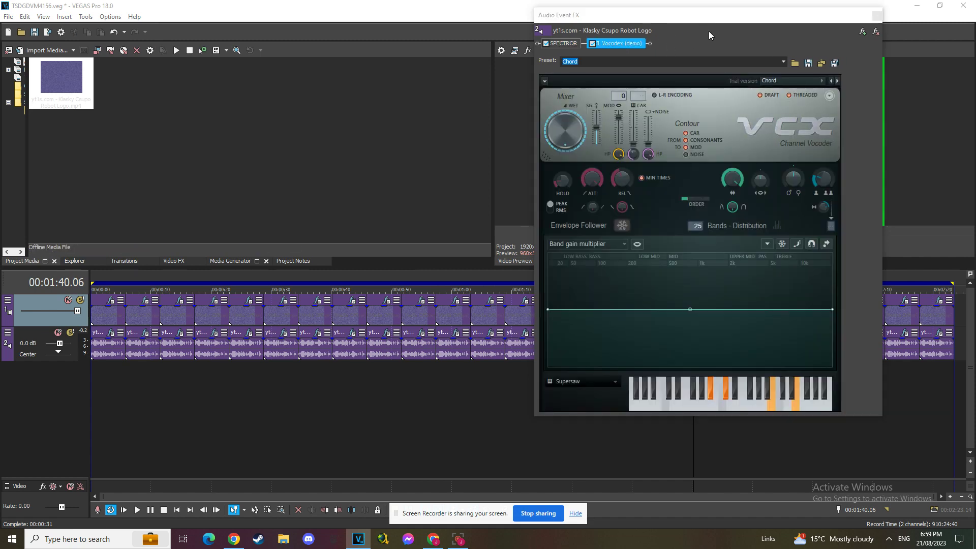
pyautogui.click(876, 15)
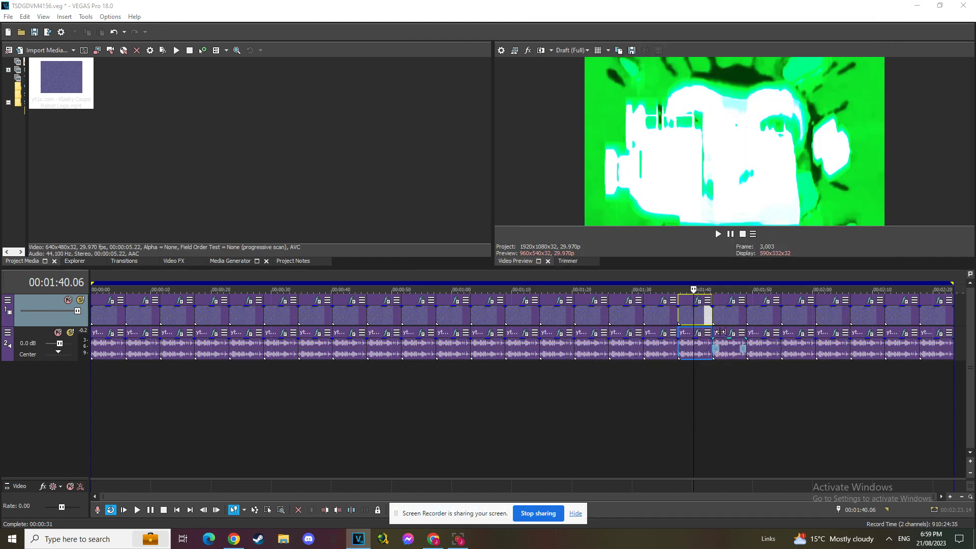
# - View the Rays settings applied to the nineteenth clip
pyautogui.click(724, 315)
pyautogui.click(734, 303)
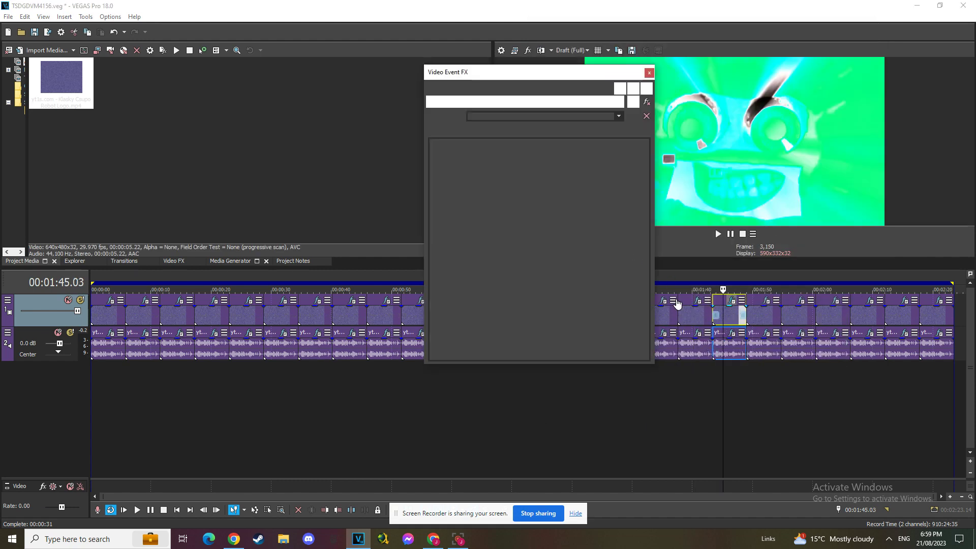
pyautogui.click(481, 101)
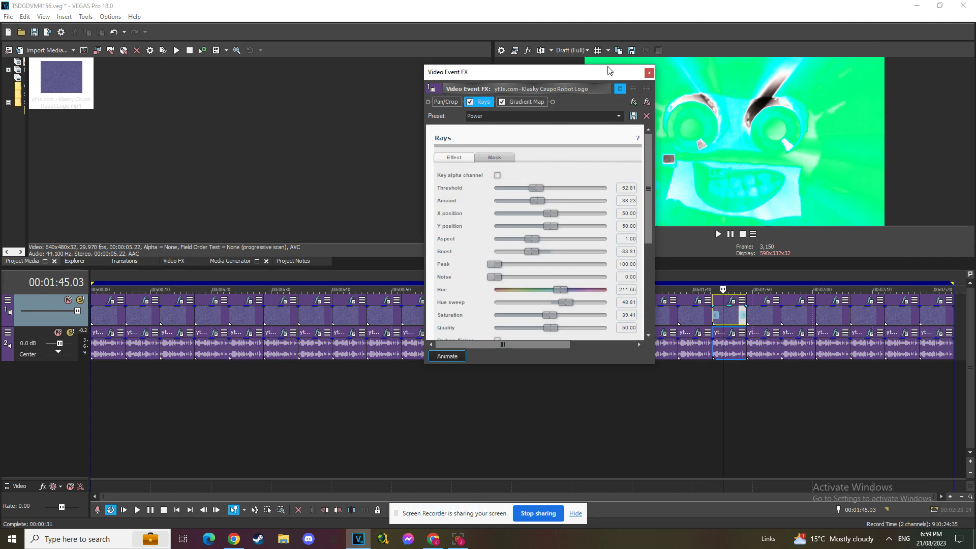
# - Read each Gradient Map point's RGB values on the nineteenth clip and check the Vocodex settings on its audio
pyautogui.click(527, 102)
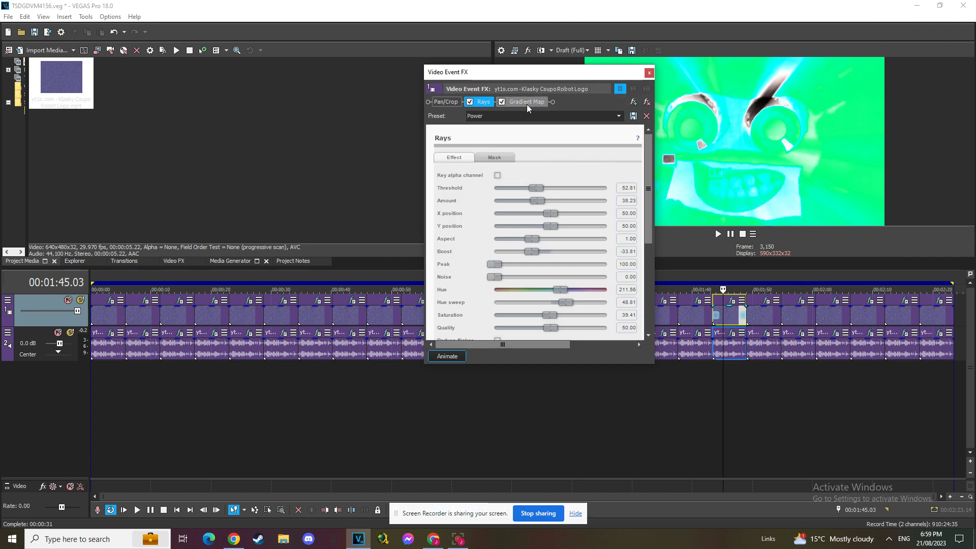
pyautogui.click(468, 165)
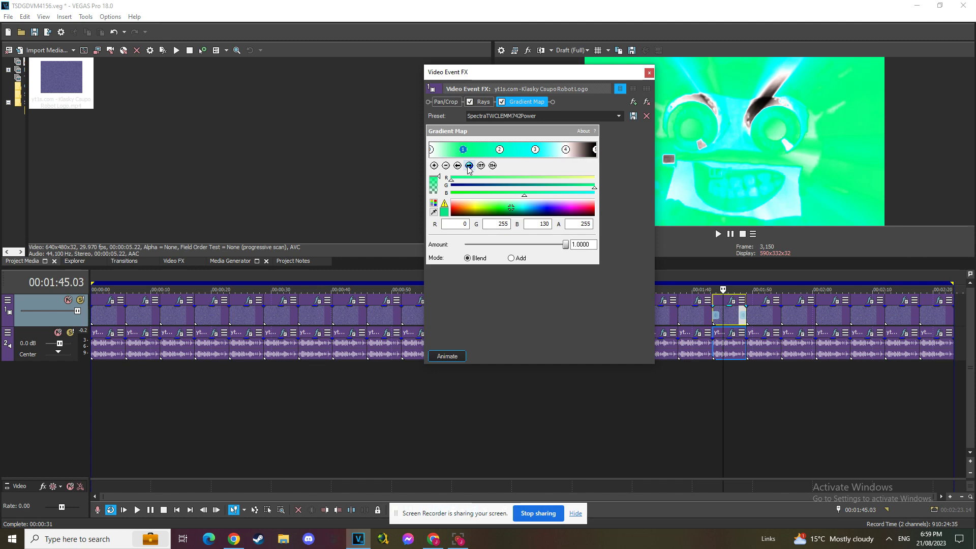
pyautogui.click(468, 166)
pyautogui.click(468, 166)
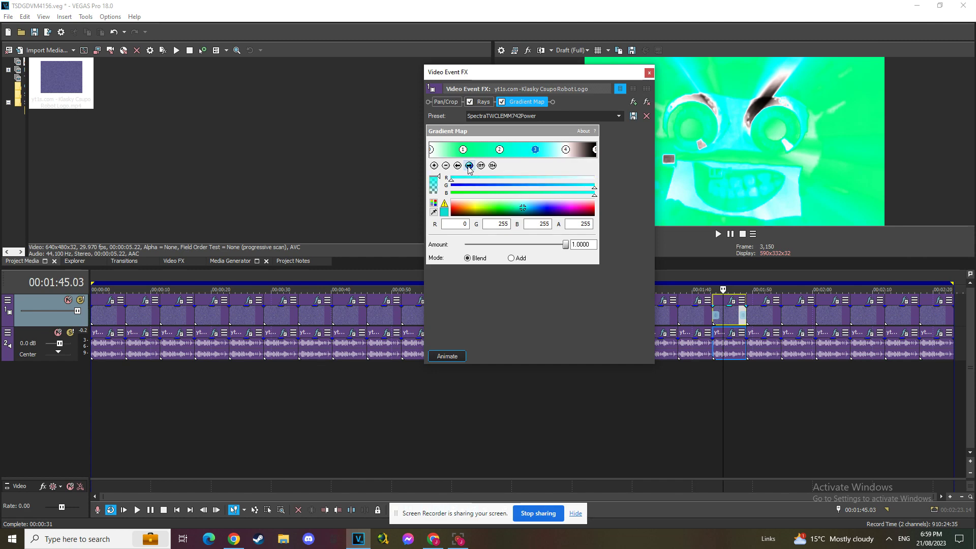
pyautogui.click(468, 166)
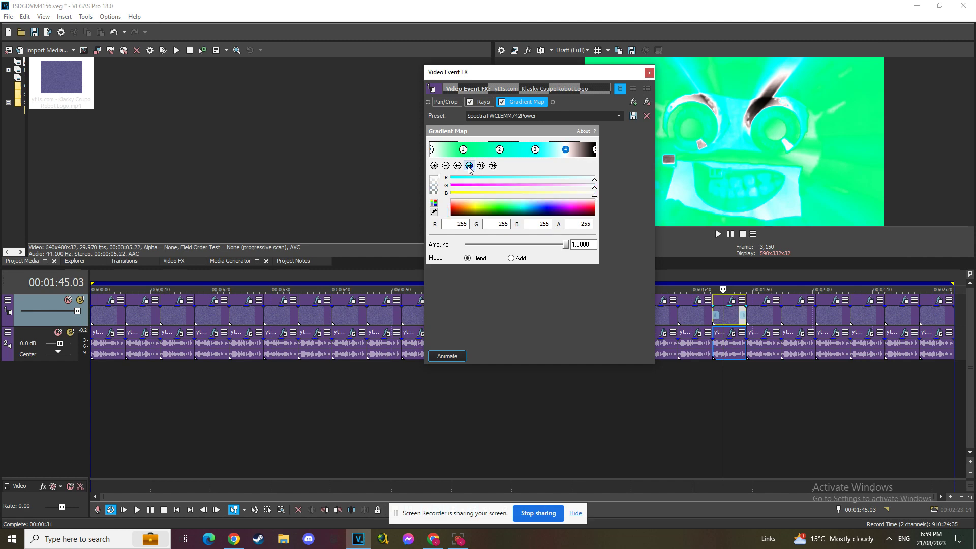
pyautogui.click(468, 166)
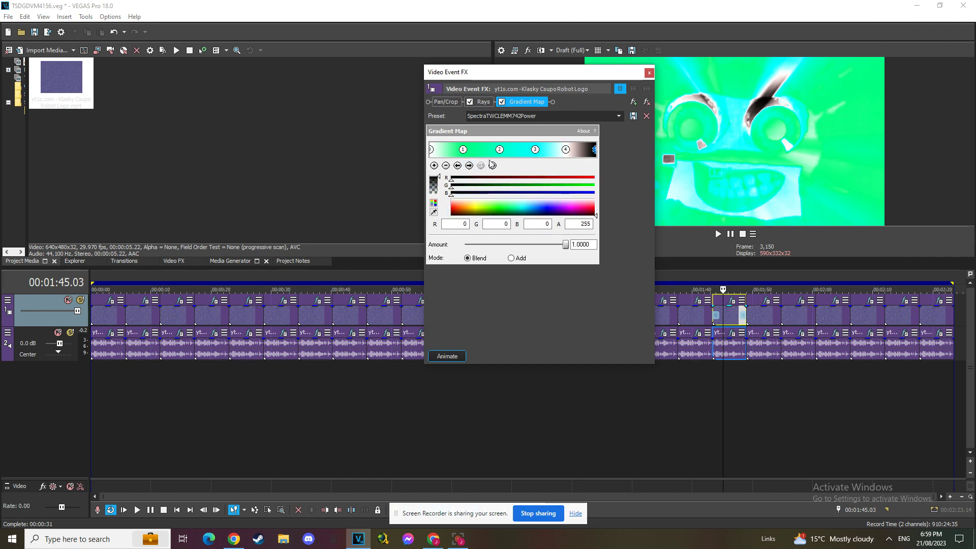
pyautogui.click(649, 73)
pyautogui.click(731, 332)
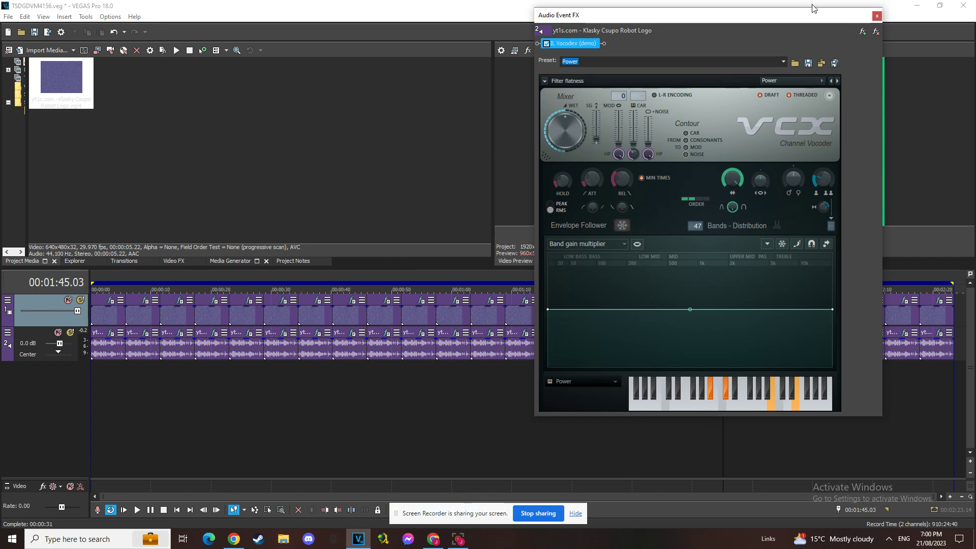
pyautogui.click(877, 16)
# - View the Rays and Glint settings applied to the twentieth clip
pyautogui.click(762, 319)
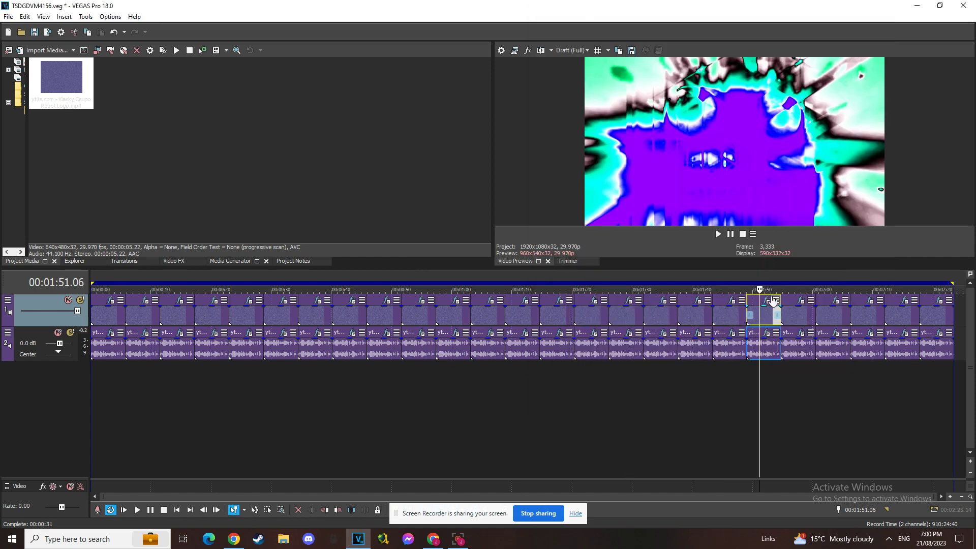
pyautogui.click(767, 300)
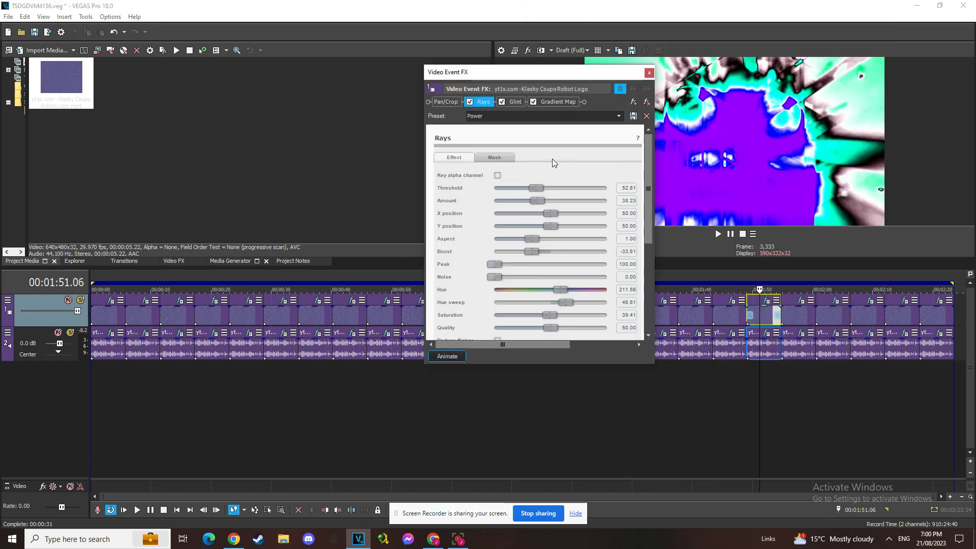
pyautogui.click(515, 102)
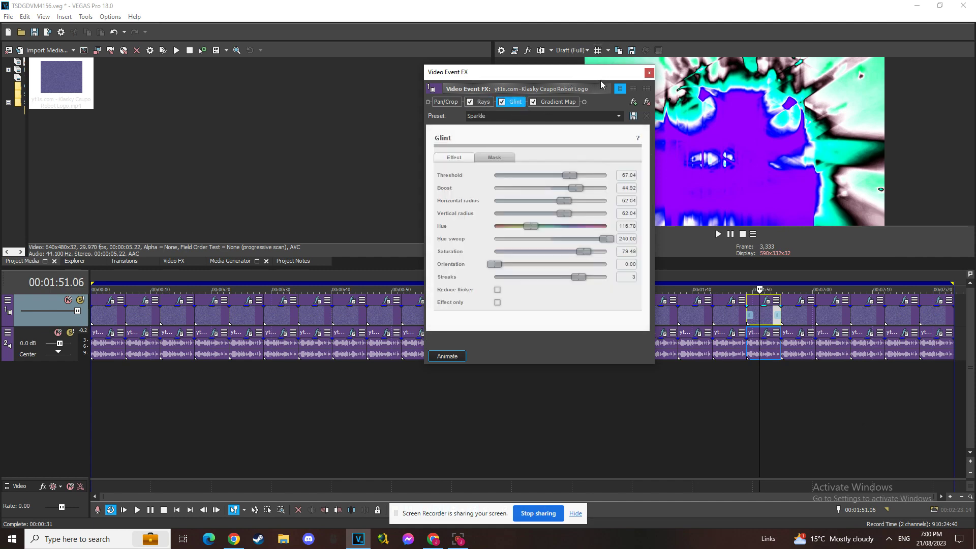
# - Read each Gradient Map point's RGB values on the twentieth clip and check the Vocodex settings on its audio
pyautogui.click(568, 102)
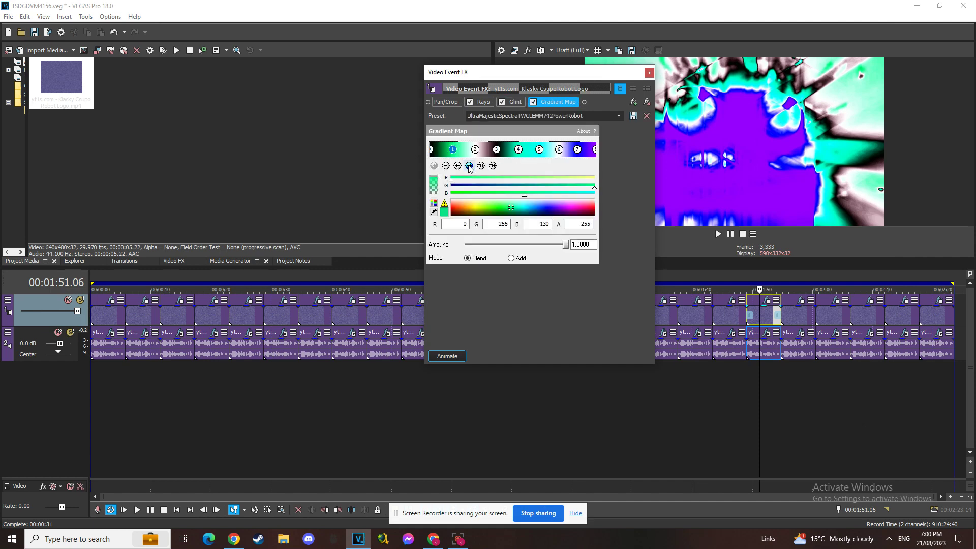
pyautogui.click(469, 167)
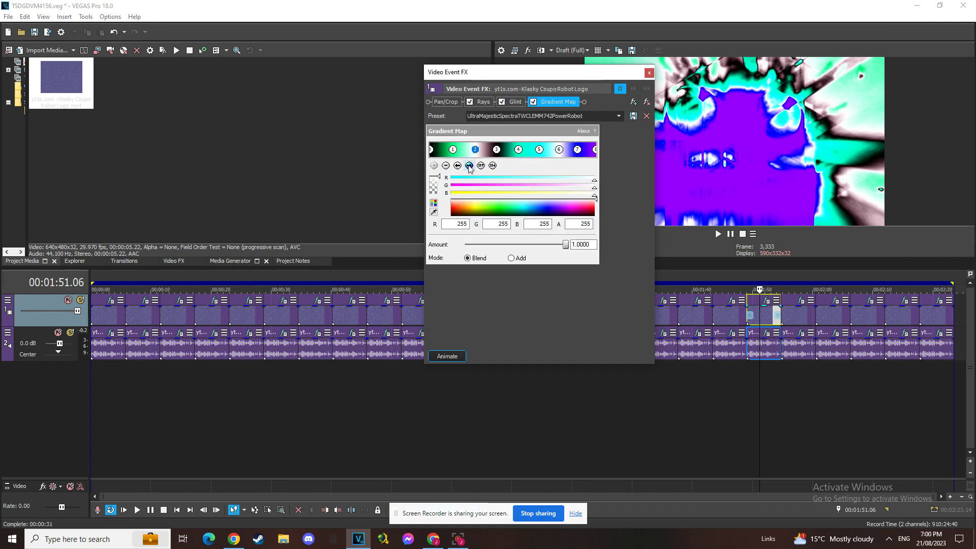
pyautogui.click(469, 167)
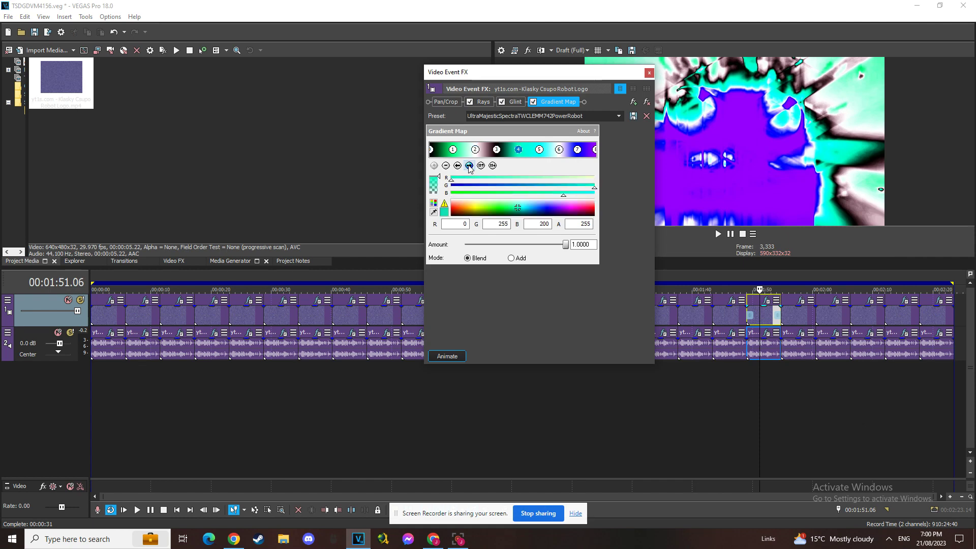
pyautogui.click(469, 166)
pyautogui.click(469, 165)
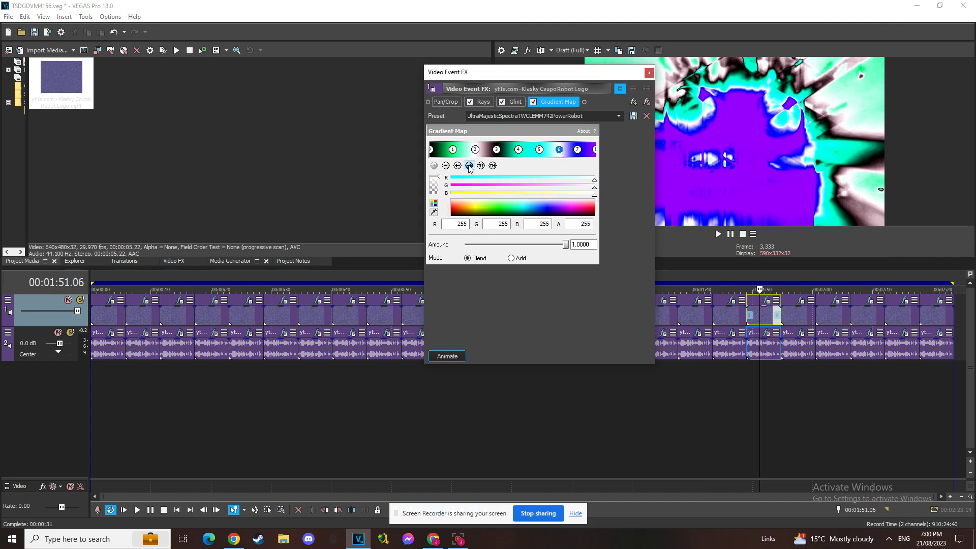
pyautogui.click(469, 166)
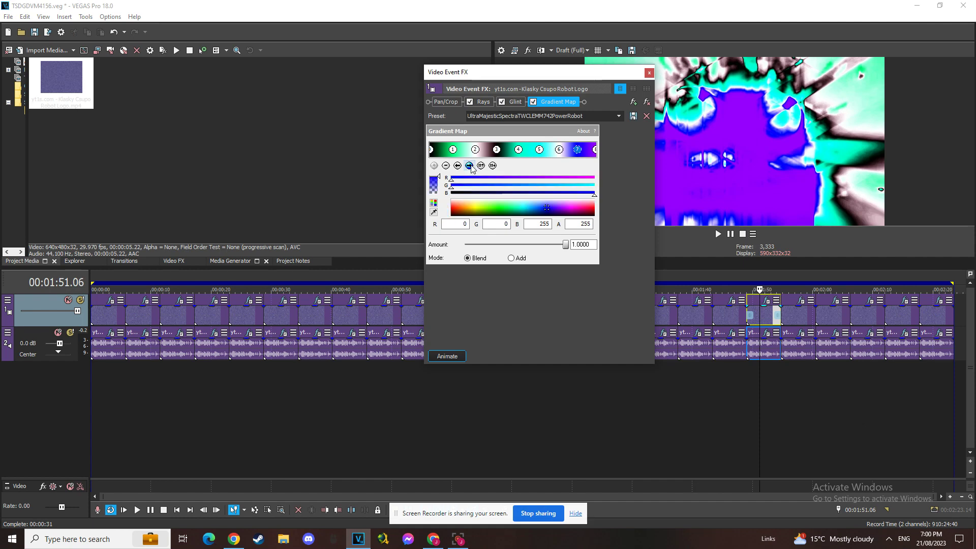
pyautogui.click(469, 166)
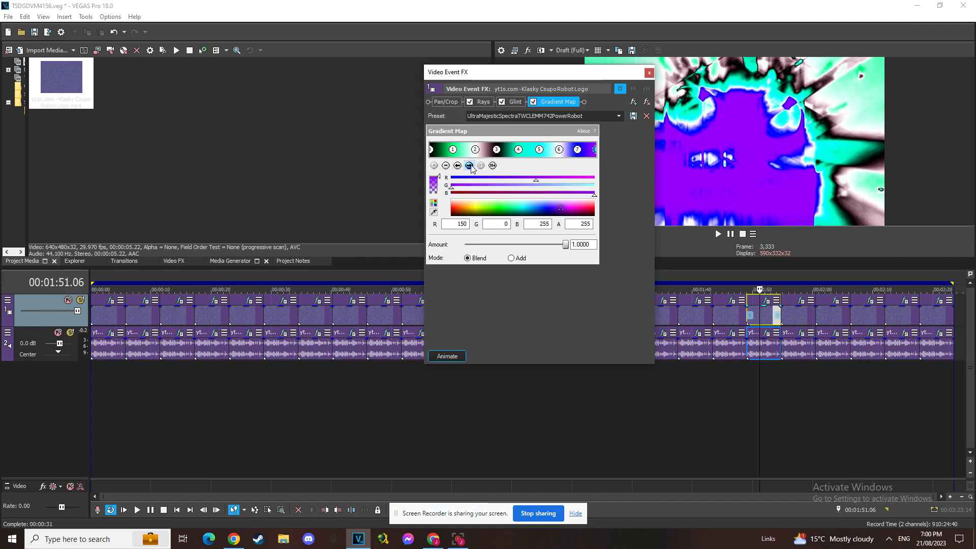
pyautogui.click(648, 72)
pyautogui.click(764, 332)
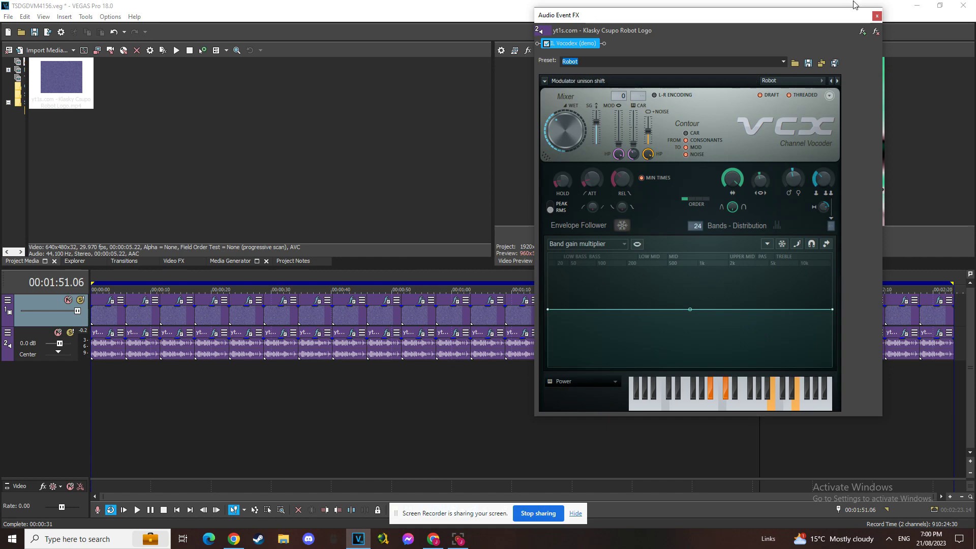
pyautogui.click(877, 16)
# - View the Light Rays settings on the twenty-first clip and read the RGB values of each Gradient Map colour point
pyautogui.click(798, 300)
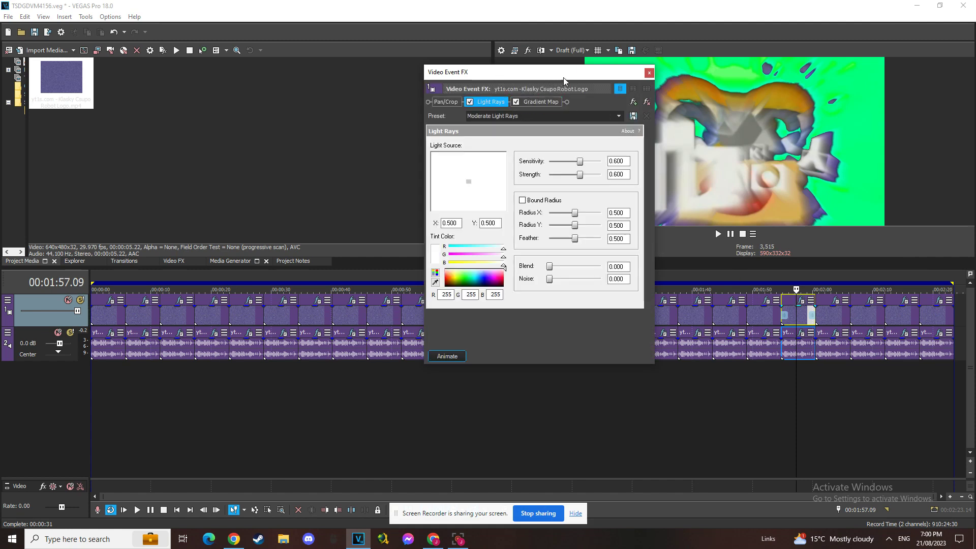
pyautogui.click(541, 102)
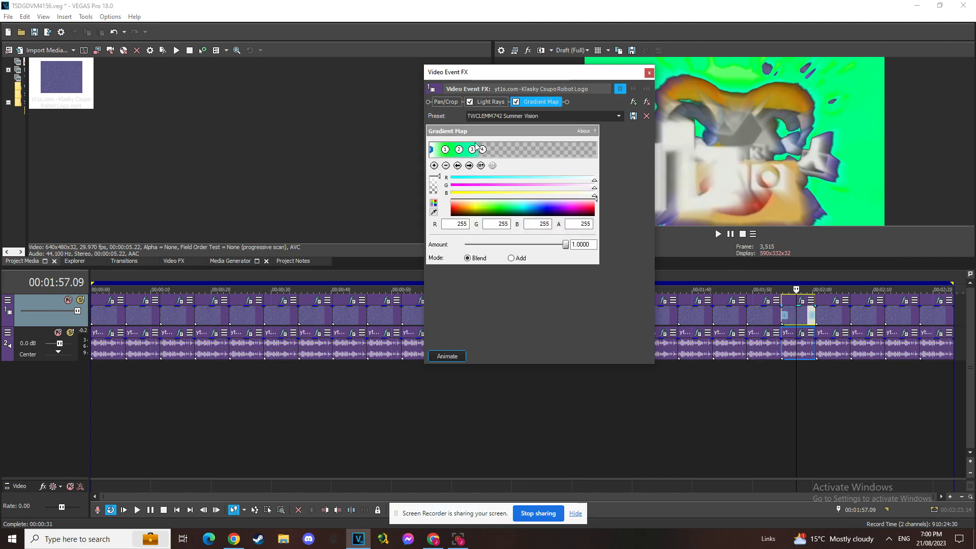
pyautogui.click(468, 165)
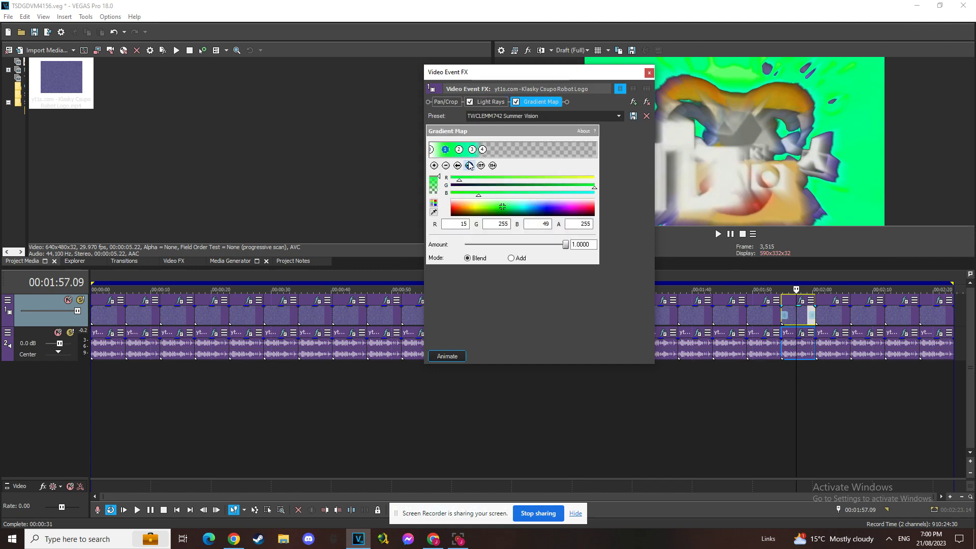
pyautogui.click(468, 165)
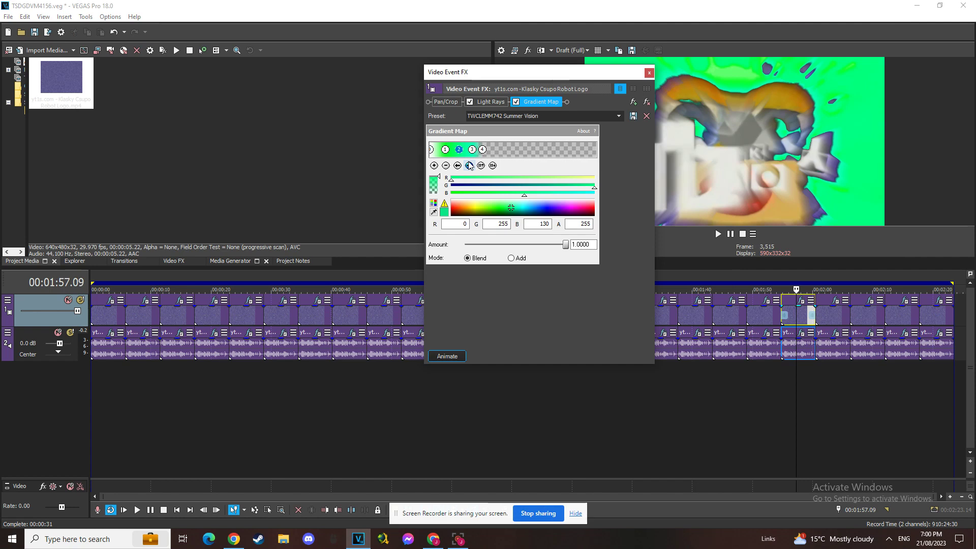
pyautogui.click(469, 165)
pyautogui.click(468, 166)
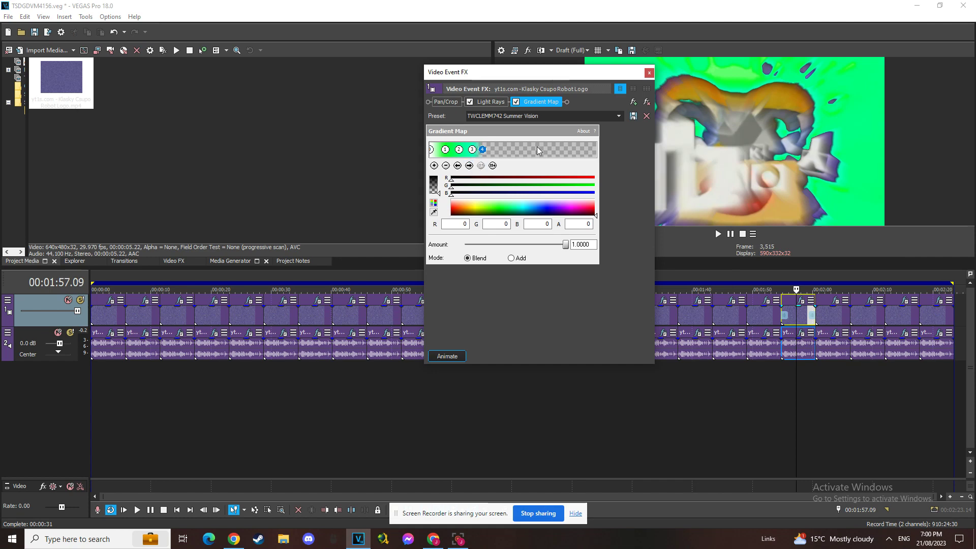
pyautogui.click(648, 74)
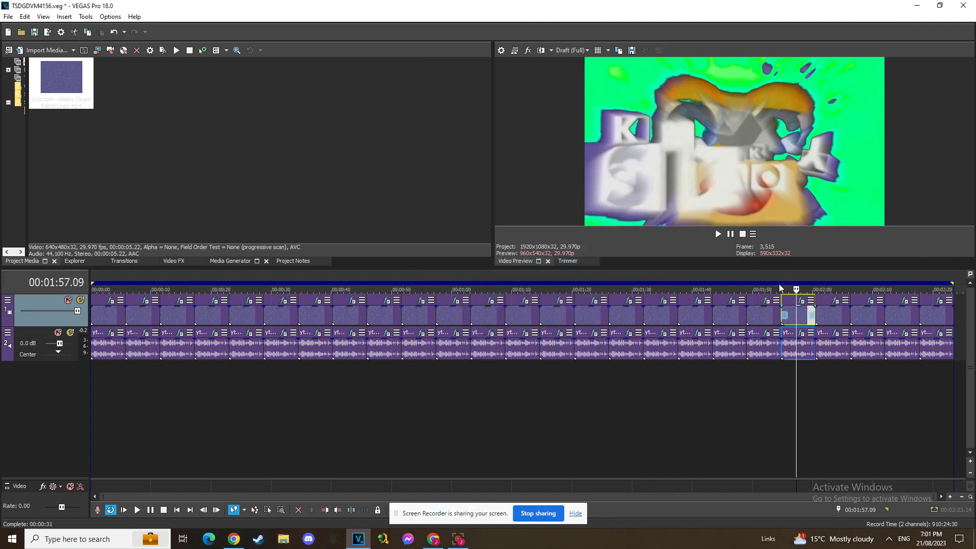
# - Check the Vocodex settings on the twenty-first clip's audio
pyautogui.click(801, 334)
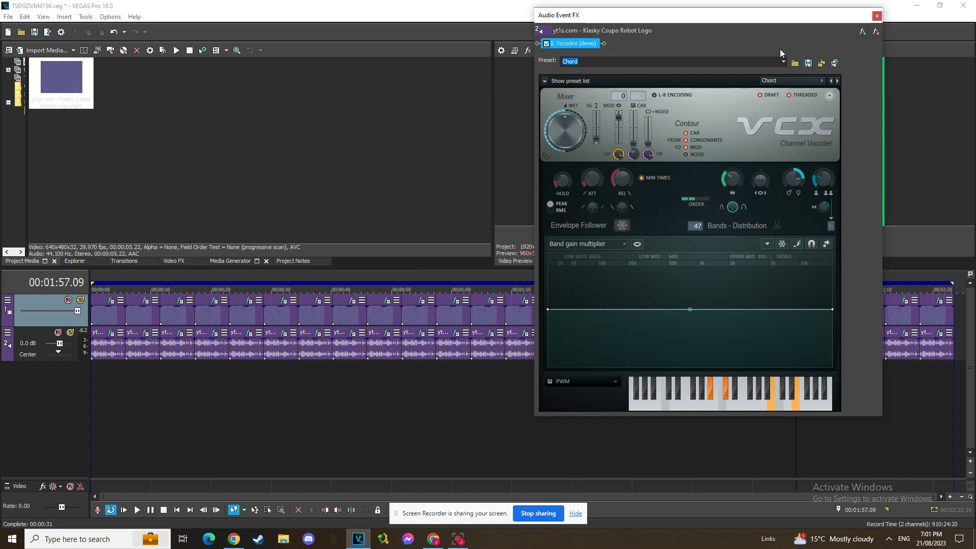
pyautogui.click(876, 17)
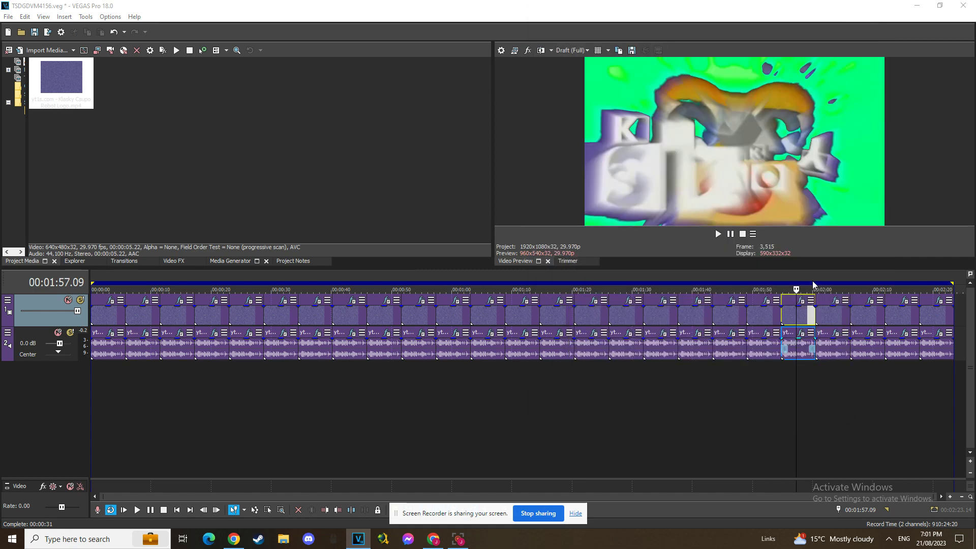
# - Read each Gradient Map point's RGB values on the twenty-second clip and check the Orange Vocoder settings on its audio
pyautogui.click(835, 321)
pyautogui.click(836, 300)
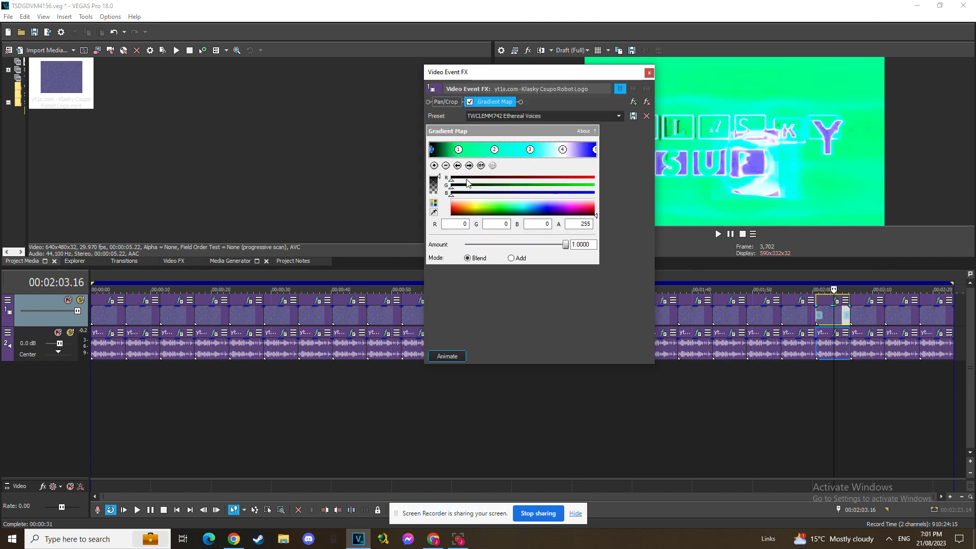
pyautogui.click(470, 168)
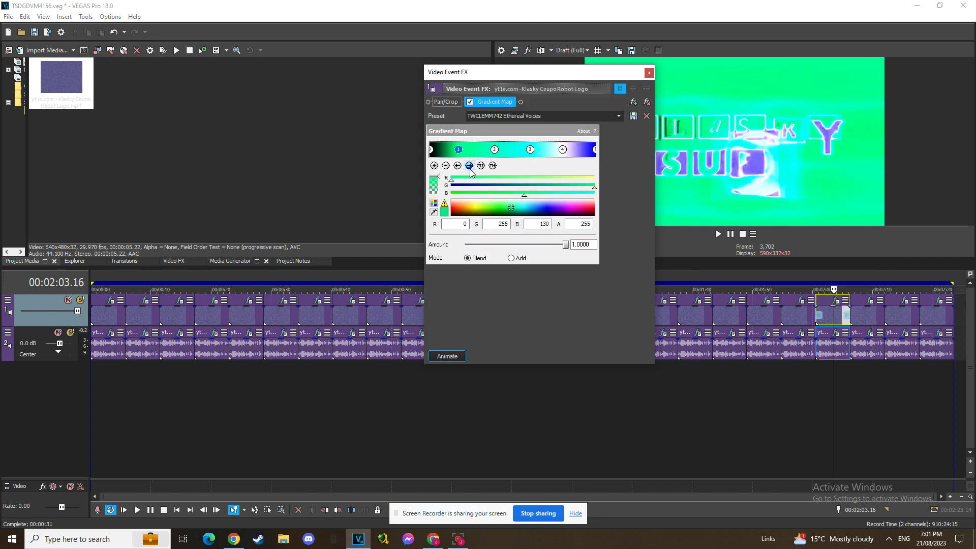
pyautogui.click(470, 170)
pyautogui.click(470, 168)
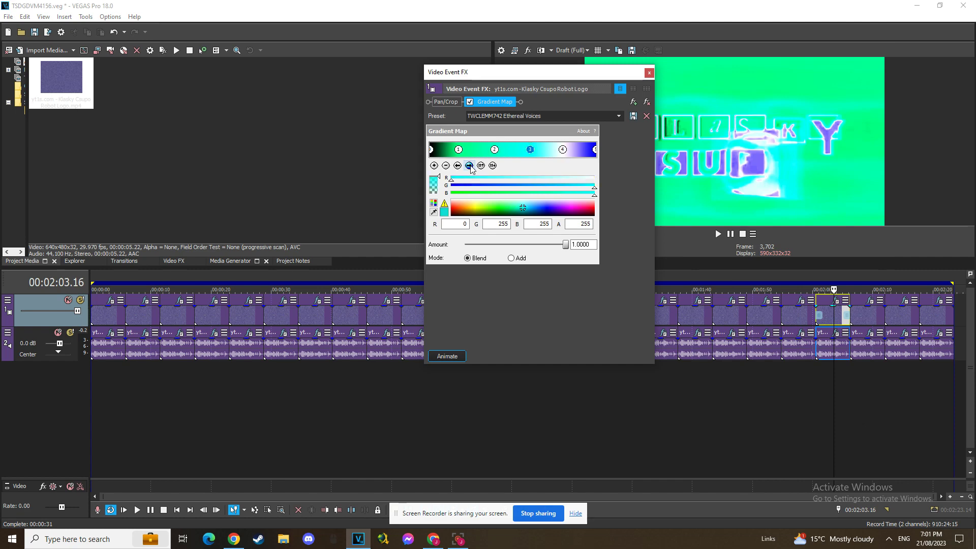
pyautogui.click(470, 168)
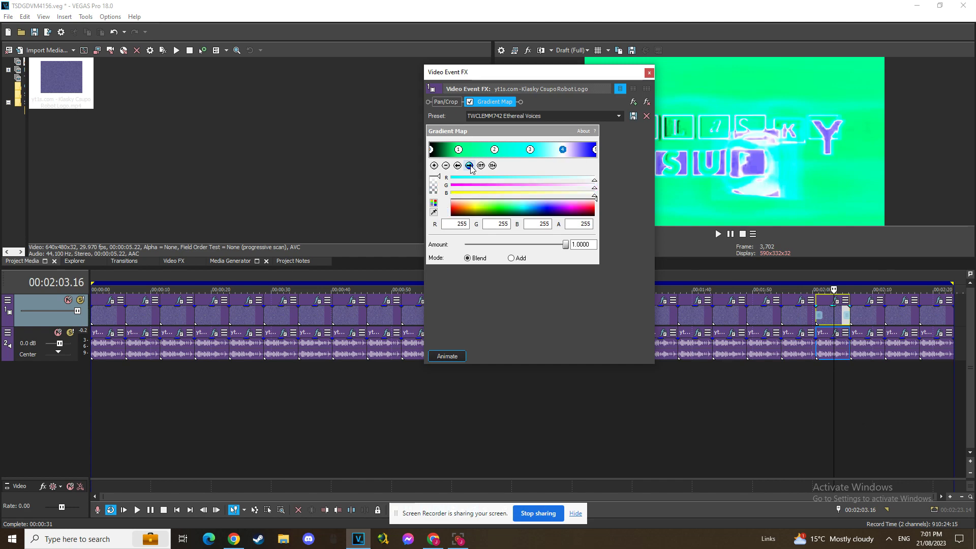
pyautogui.click(471, 169)
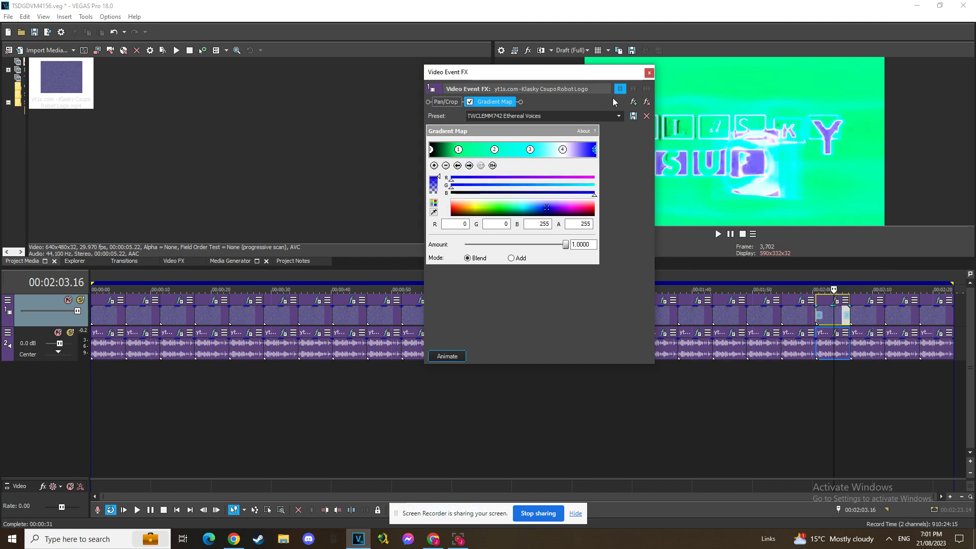
pyautogui.click(651, 73)
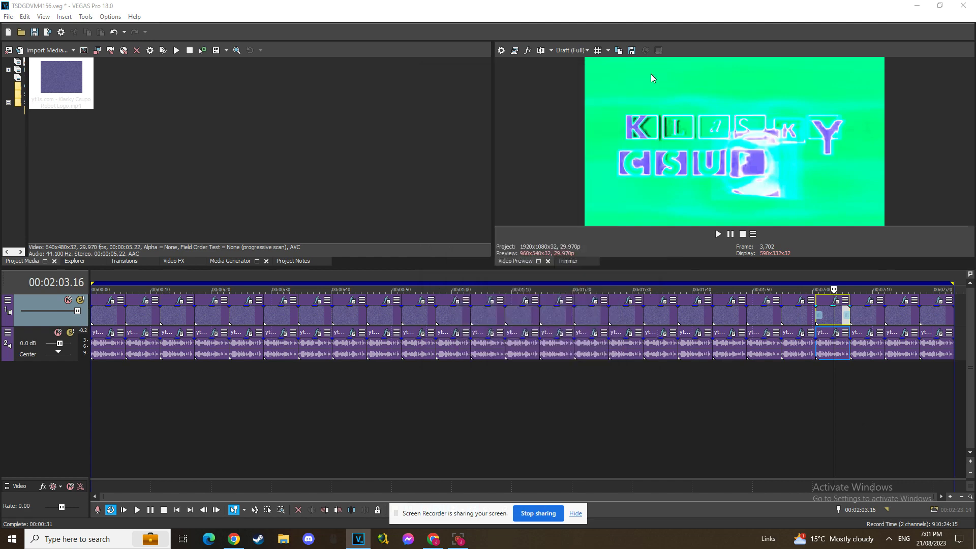
pyautogui.click(836, 332)
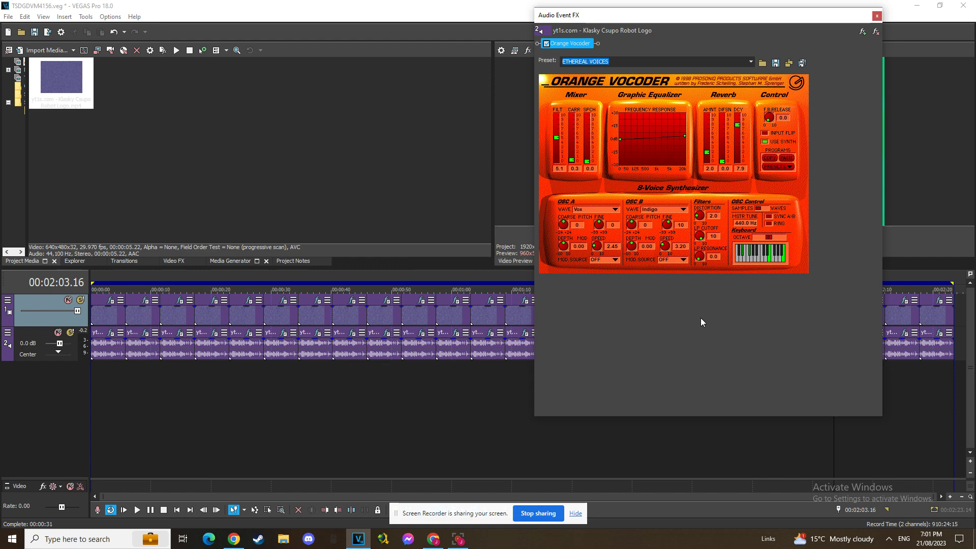
pyautogui.click(876, 15)
# - Read the RGB values of each Gradient Map colour point on the twenty-third clip
pyautogui.click(865, 314)
pyautogui.click(870, 300)
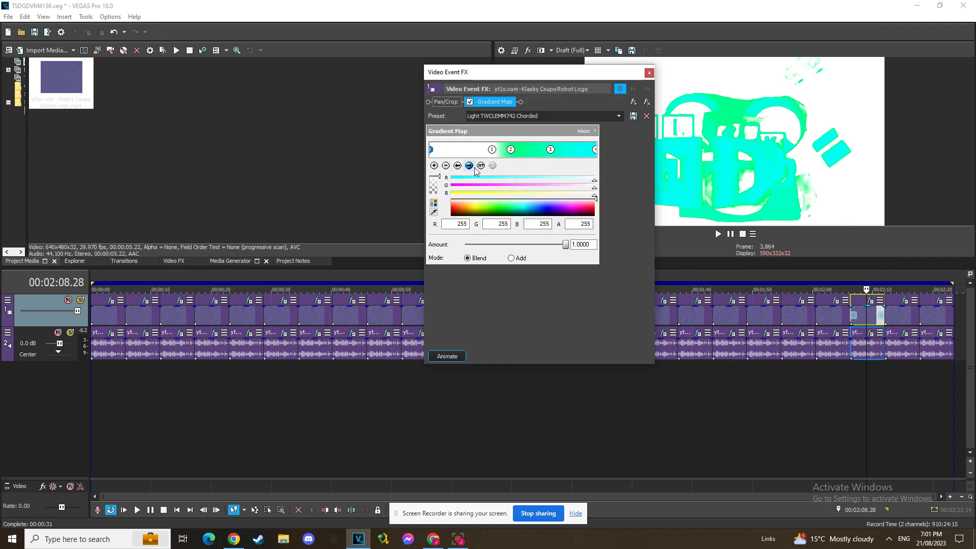
pyautogui.click(468, 166)
pyautogui.click(468, 166)
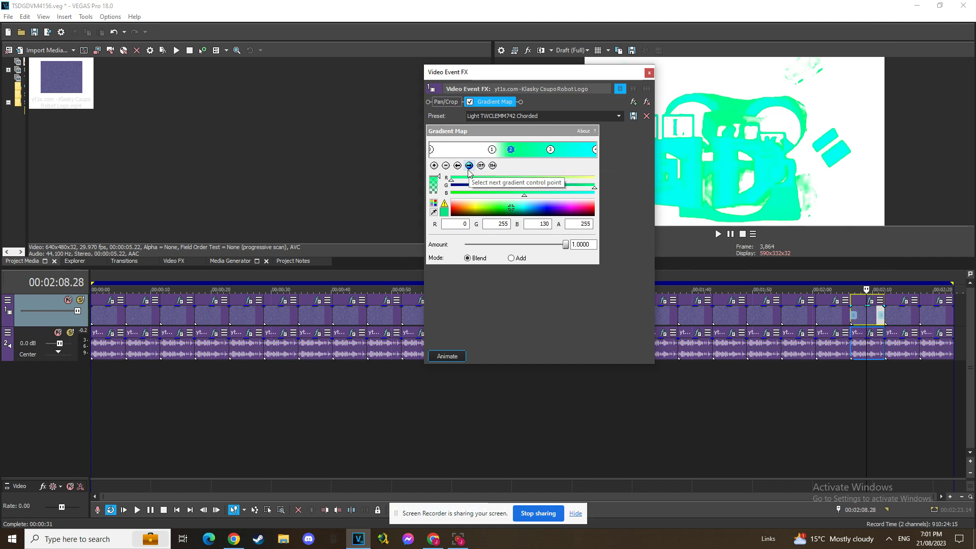
pyautogui.click(469, 166)
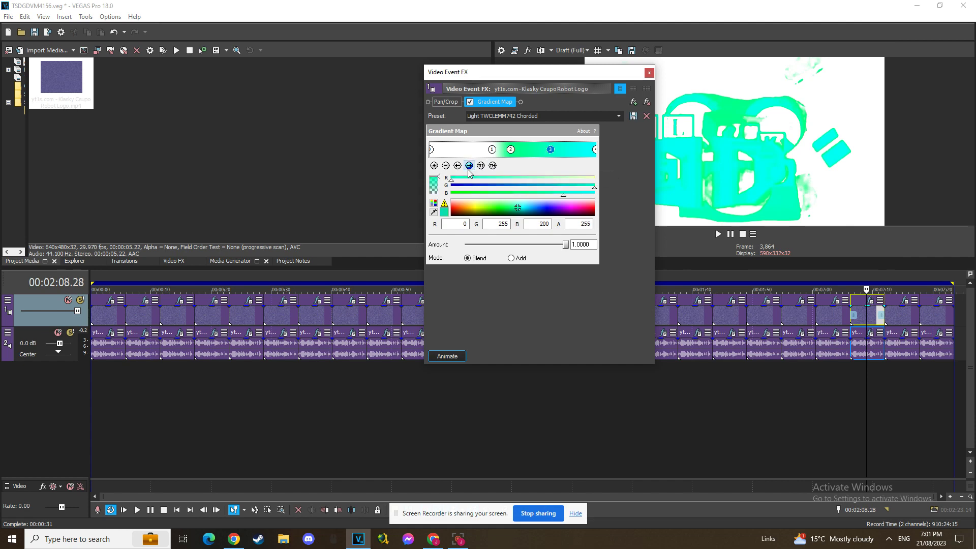
pyautogui.click(468, 166)
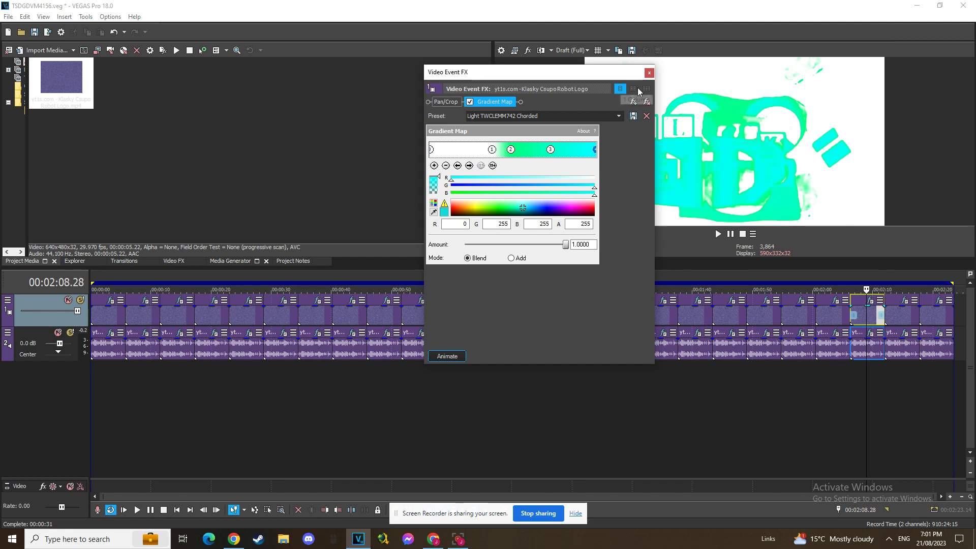
pyautogui.click(649, 72)
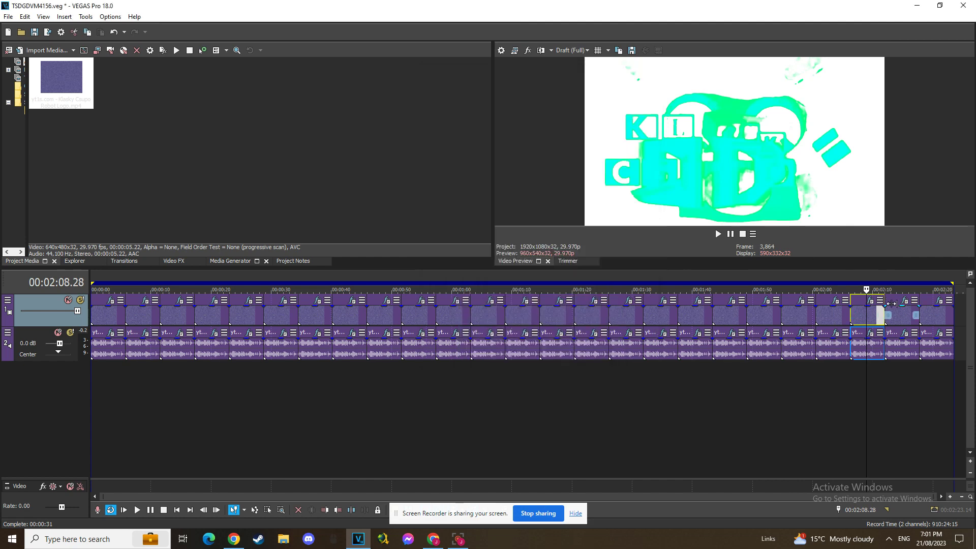
# - Check the two Pitch Shift effects and the Vocodex settings on the twenty-third clip's audio
pyautogui.click(870, 332)
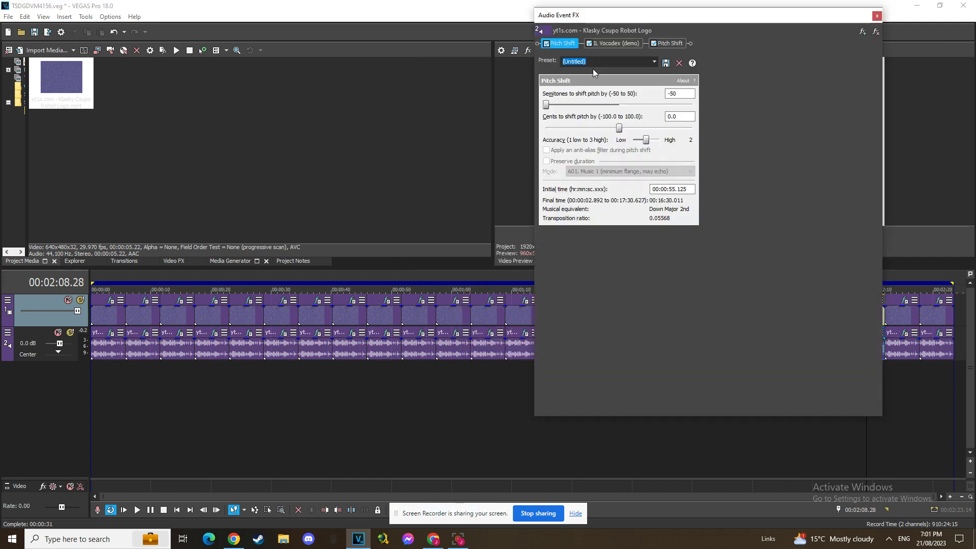
pyautogui.click(610, 43)
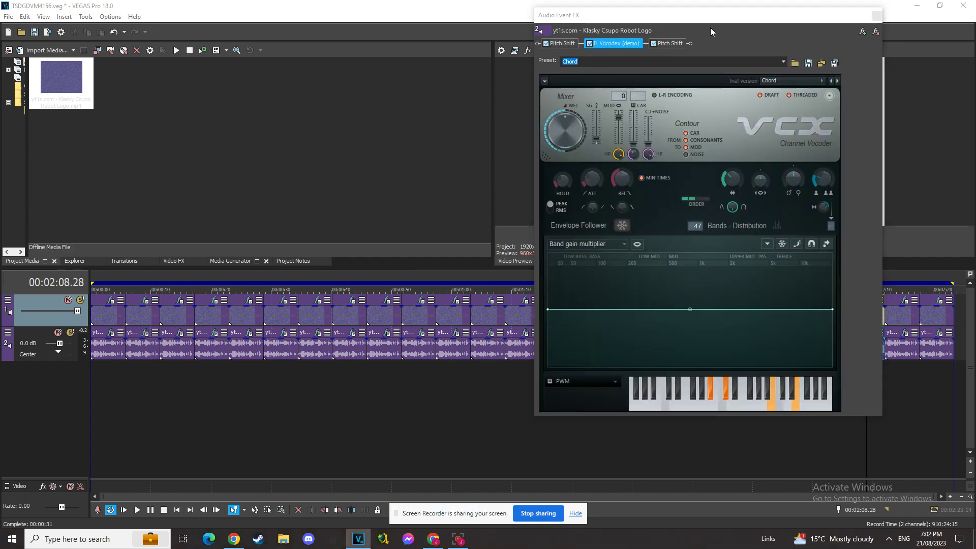
pyautogui.click(670, 44)
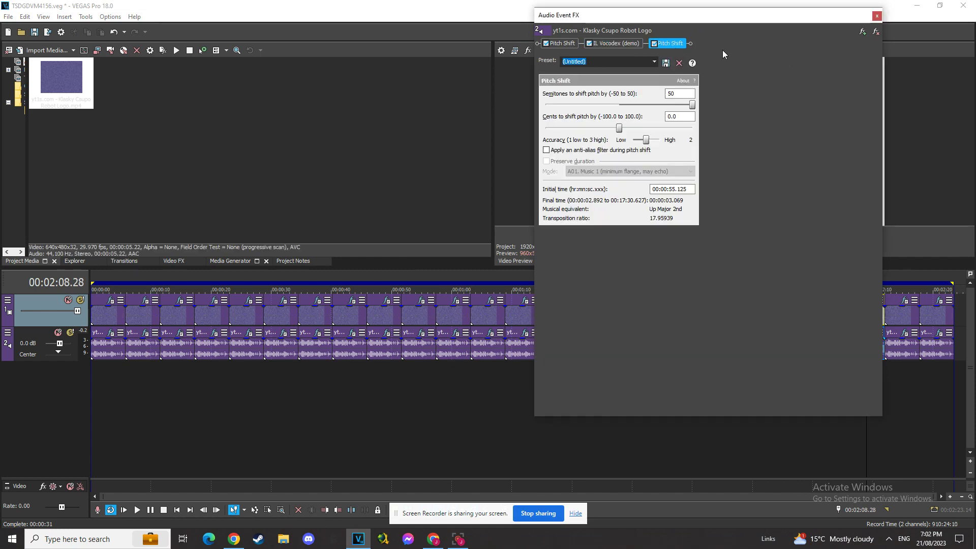
pyautogui.click(877, 15)
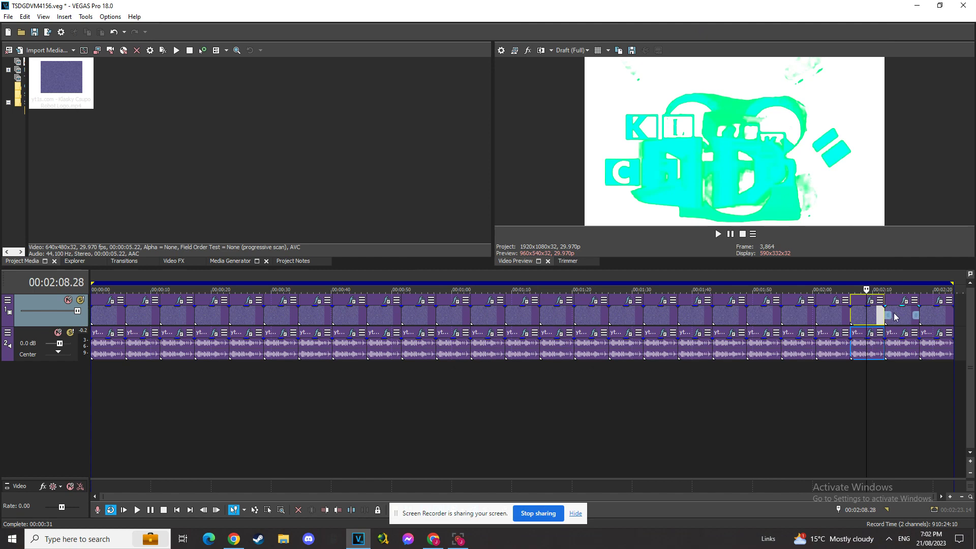
# - Read the Gradient Map points' RGB values on the twenty-fourth clip and check the Vocodex settings on its audio
pyautogui.click(901, 316)
pyautogui.click(905, 300)
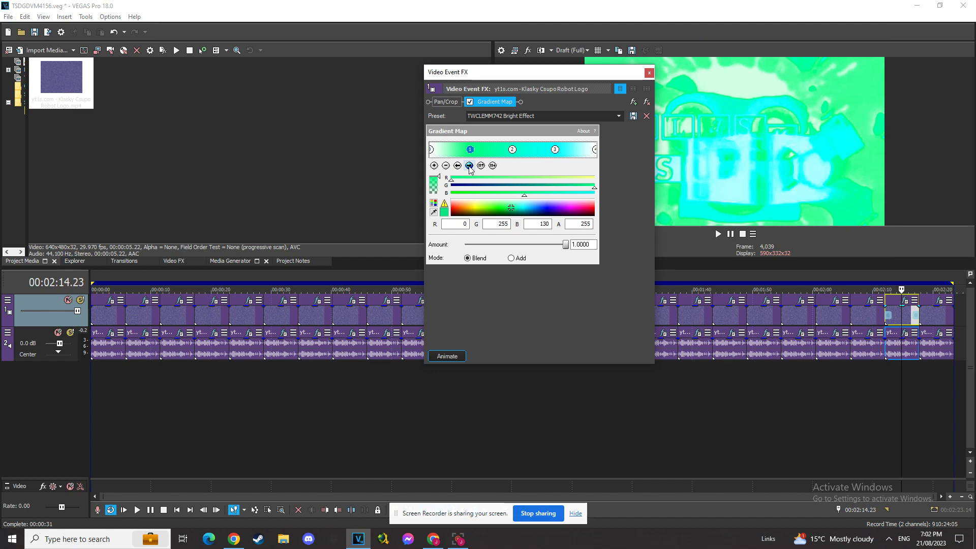
pyautogui.click(469, 166)
pyautogui.click(469, 166)
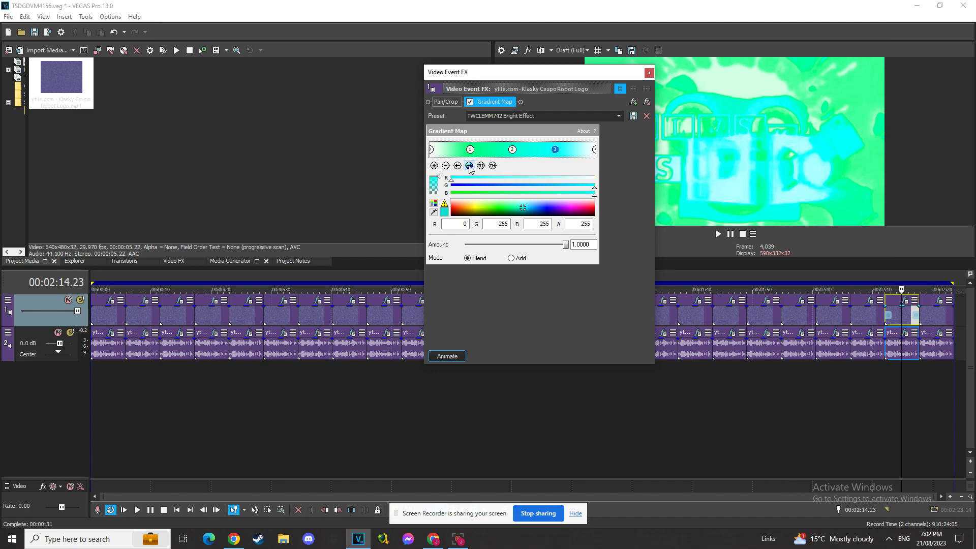
pyautogui.click(649, 72)
pyautogui.click(905, 332)
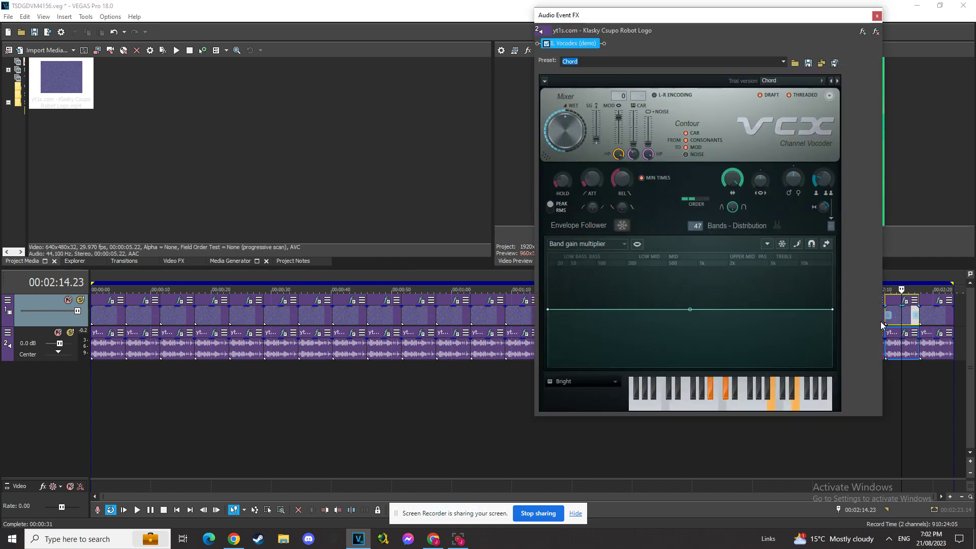
pyautogui.click(877, 16)
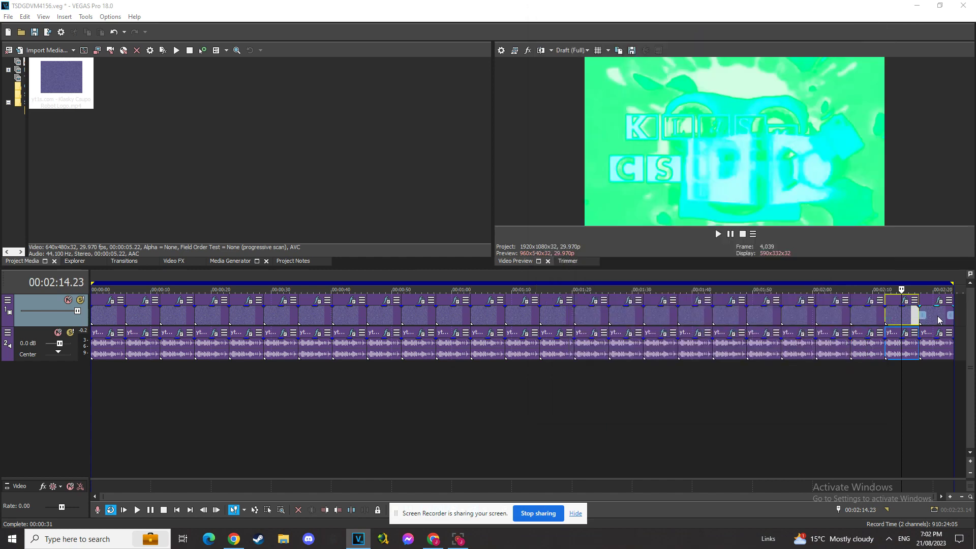
# - View the Light Rays and TV Simulator settings applied to the twenty-fifth clip
pyautogui.click(938, 314)
pyautogui.click(939, 301)
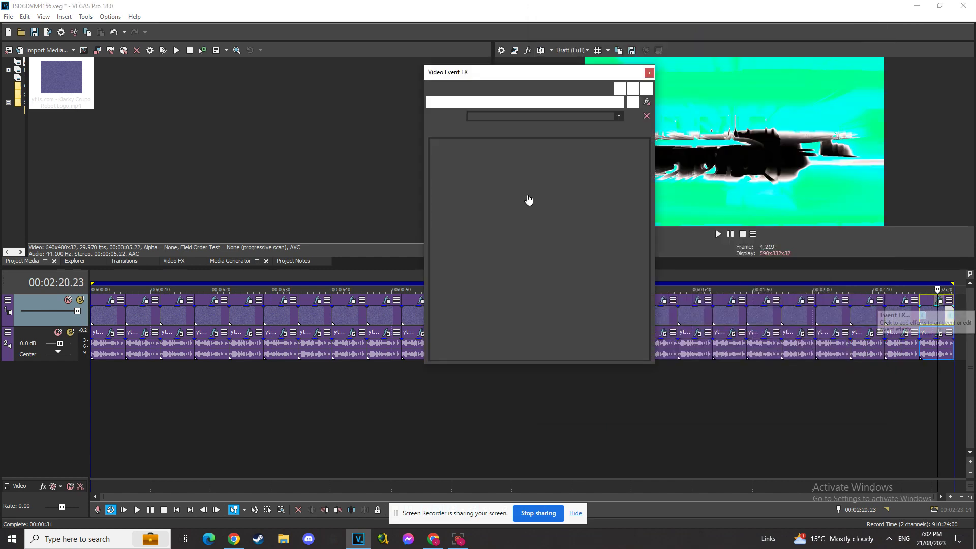
pyautogui.click(488, 101)
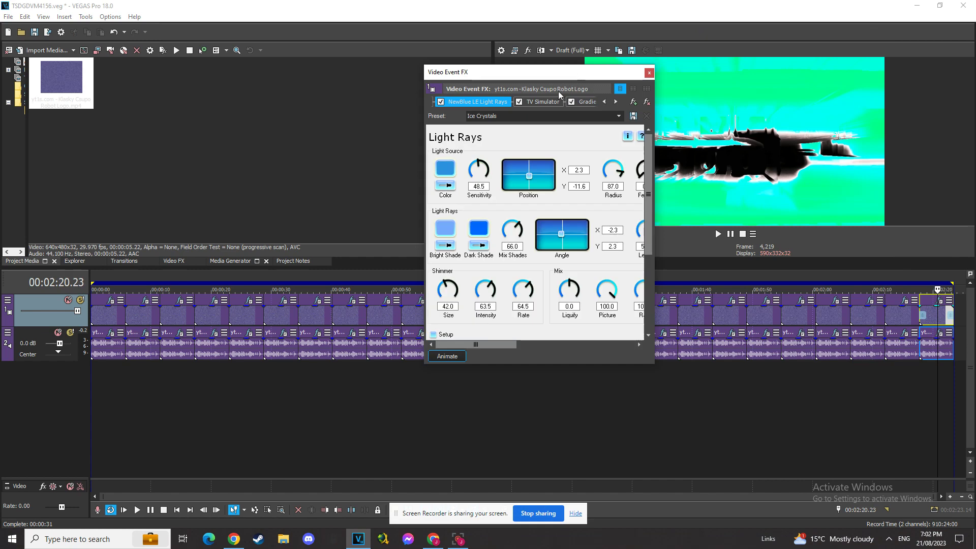
pyautogui.click(543, 101)
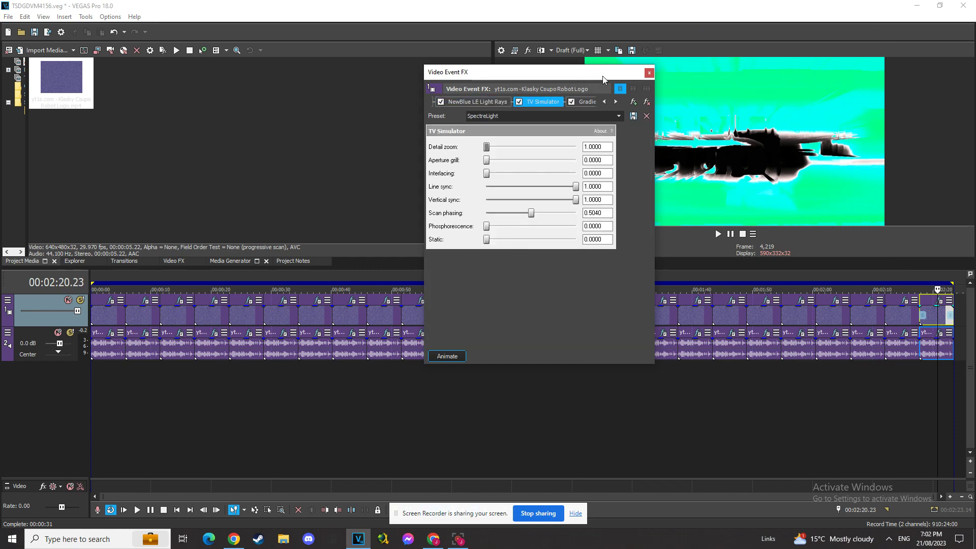
# - Read the RGB values of each Gradient Map colour point on the twenty-fifth clip
pyautogui.click(600, 102)
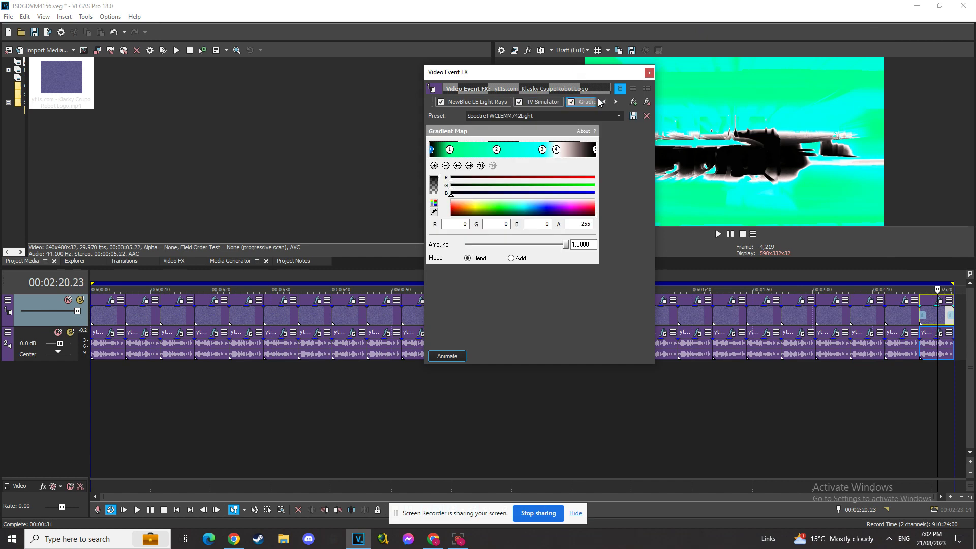
pyautogui.click(469, 165)
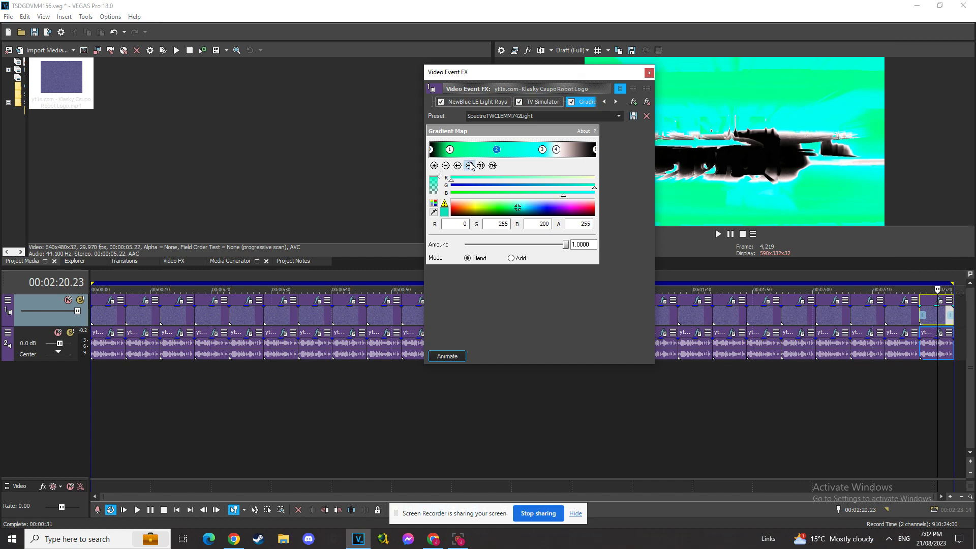
pyautogui.click(469, 165)
pyautogui.click(469, 165)
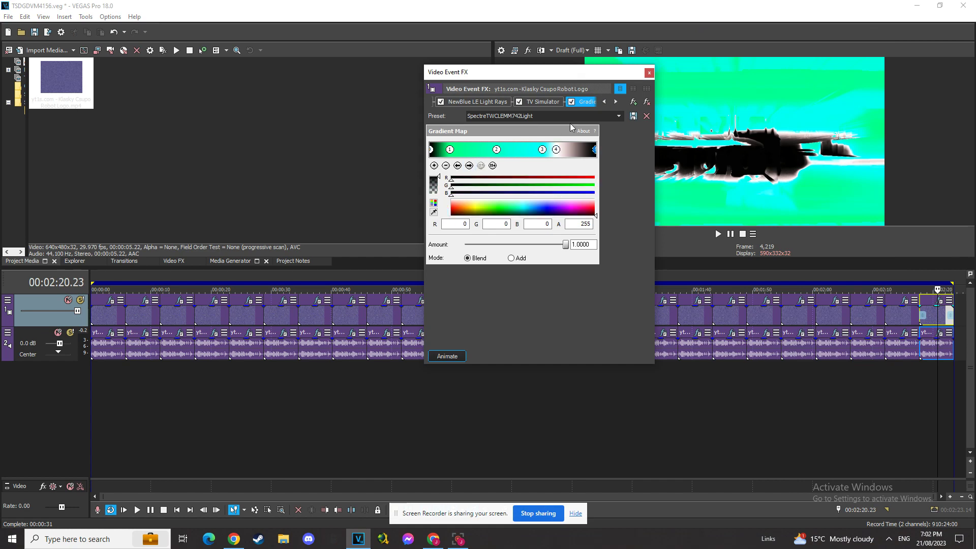
pyautogui.click(649, 72)
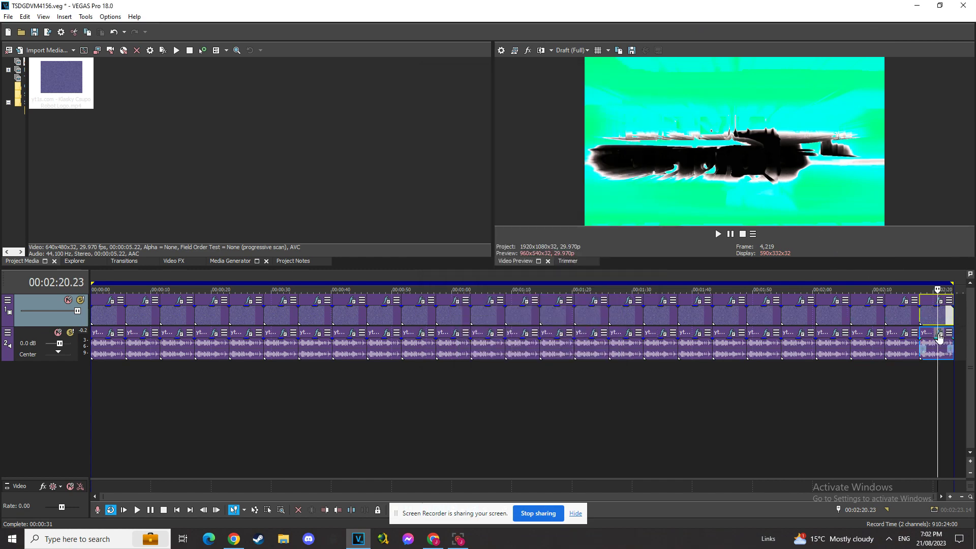